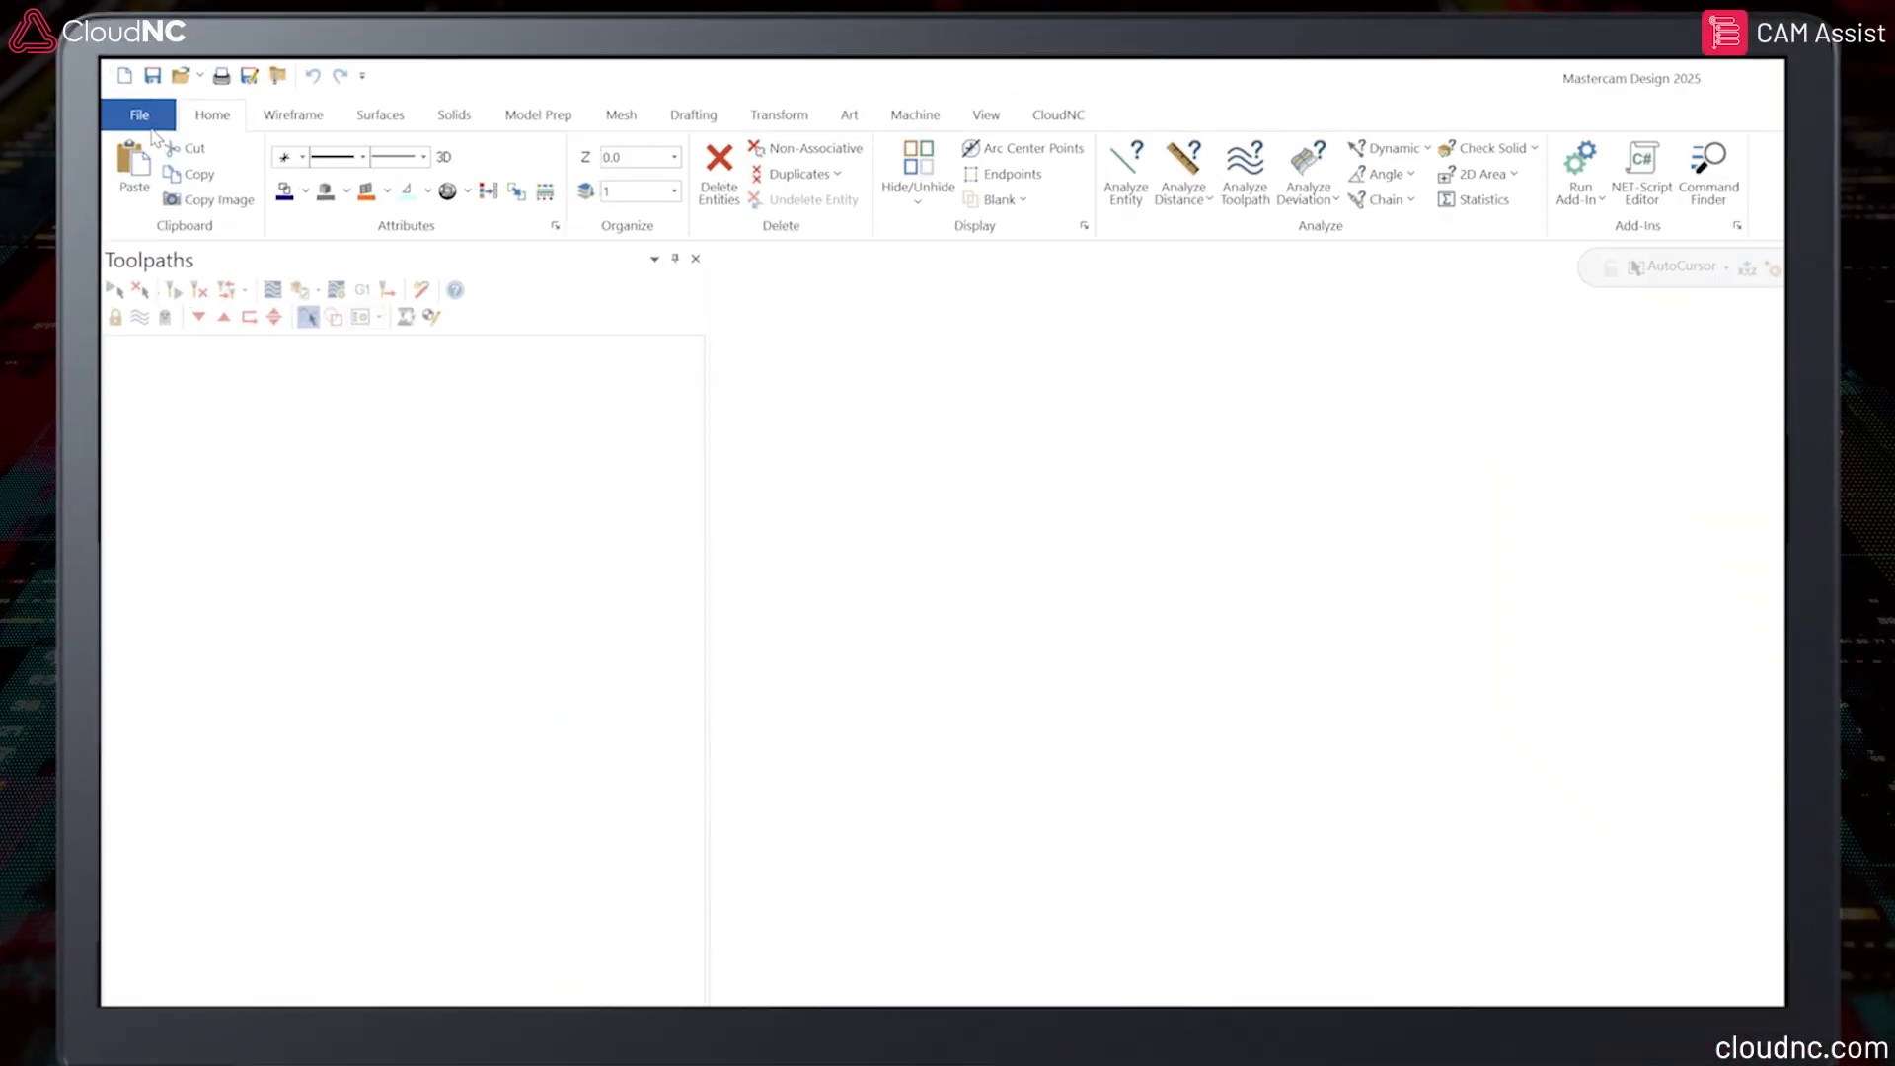
# Open the STEP file Adaptor_Plate_v4.stp from the Desktop folder.
pyautogui.click(154, 127)
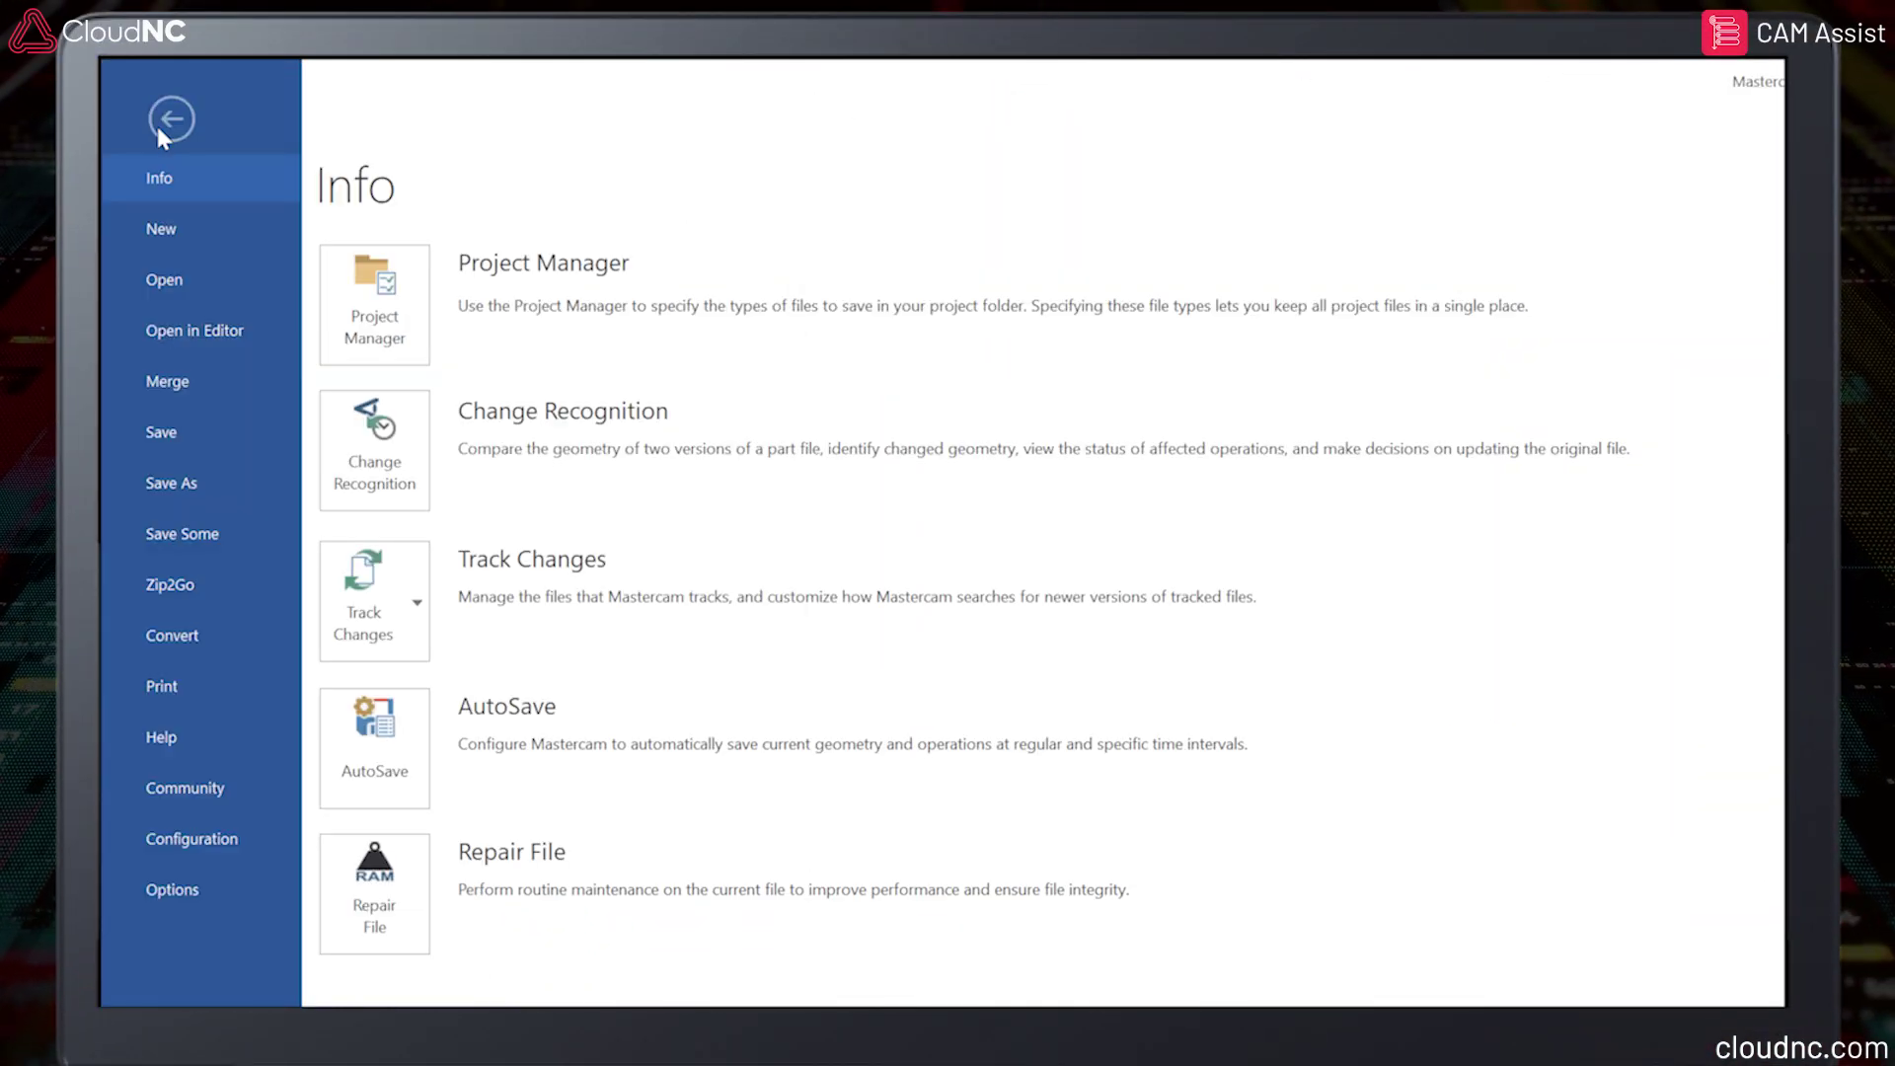
pyautogui.click(202, 383)
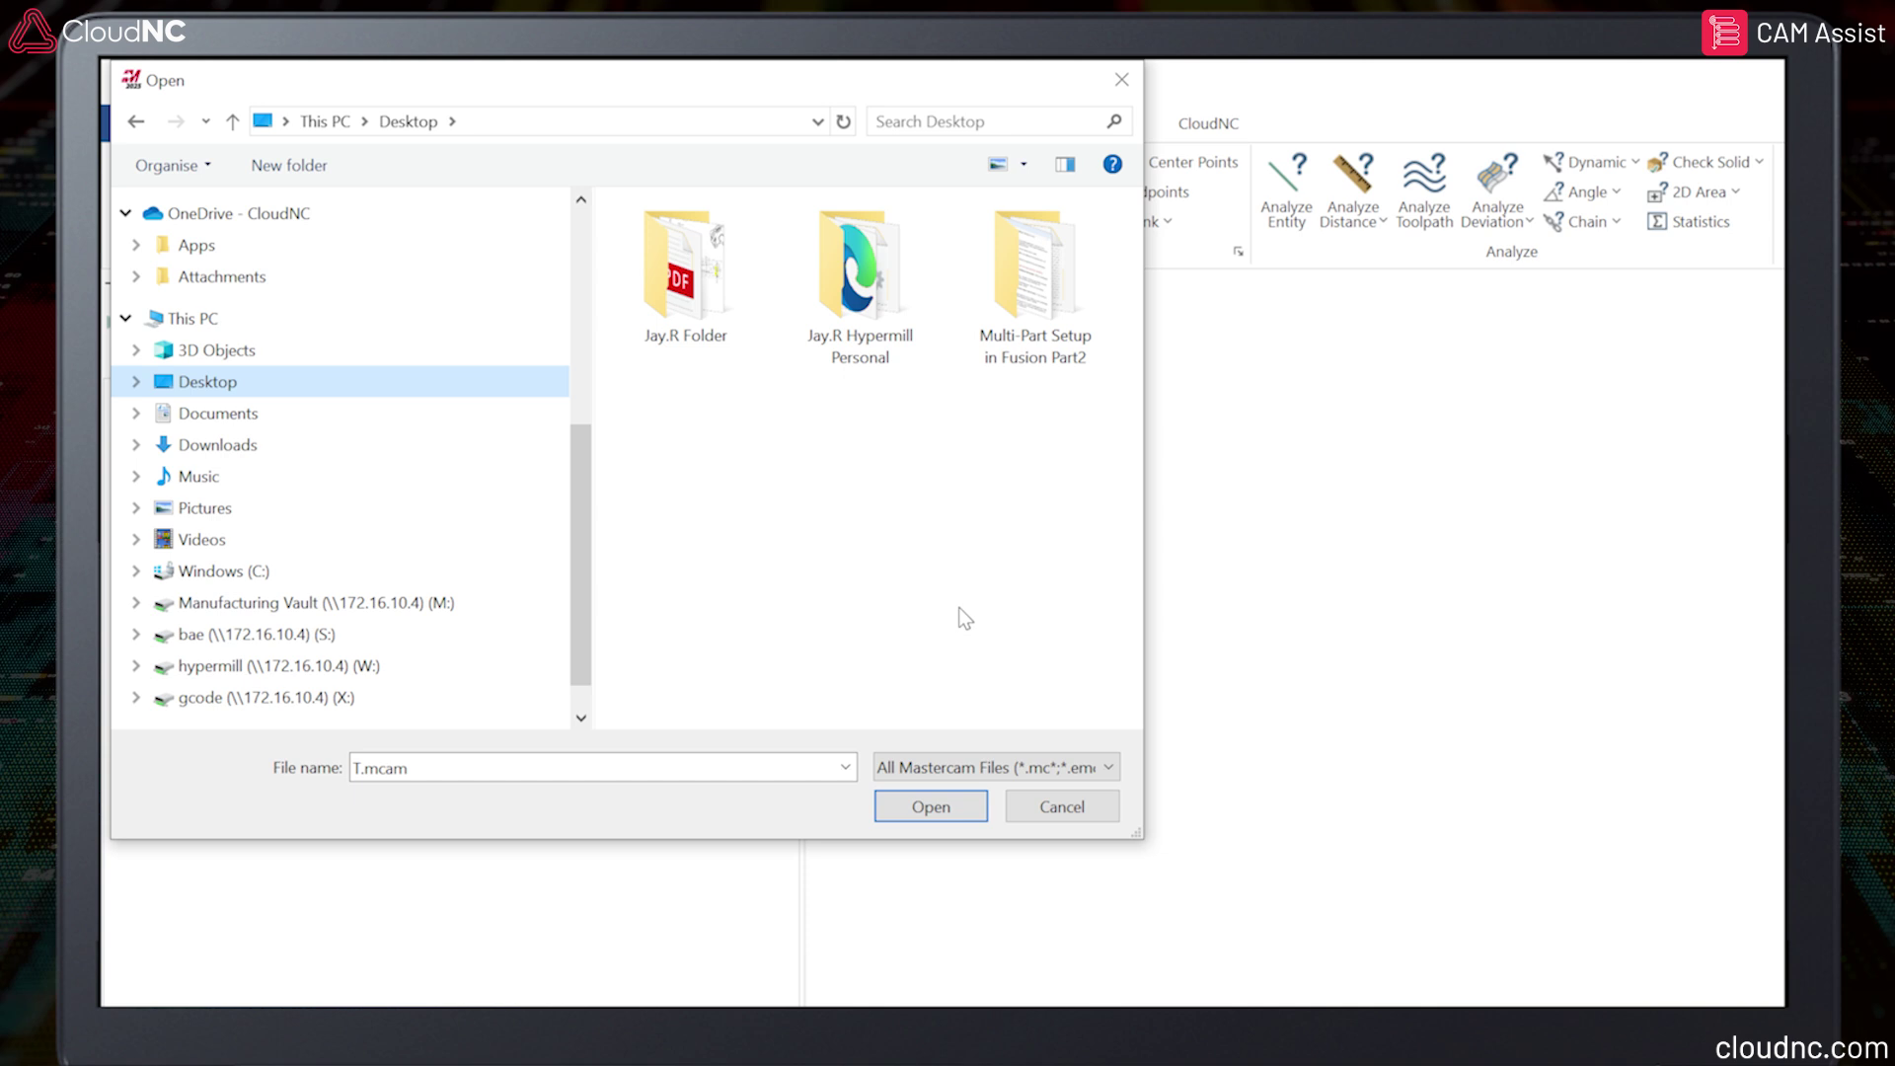
pyautogui.click(1074, 767)
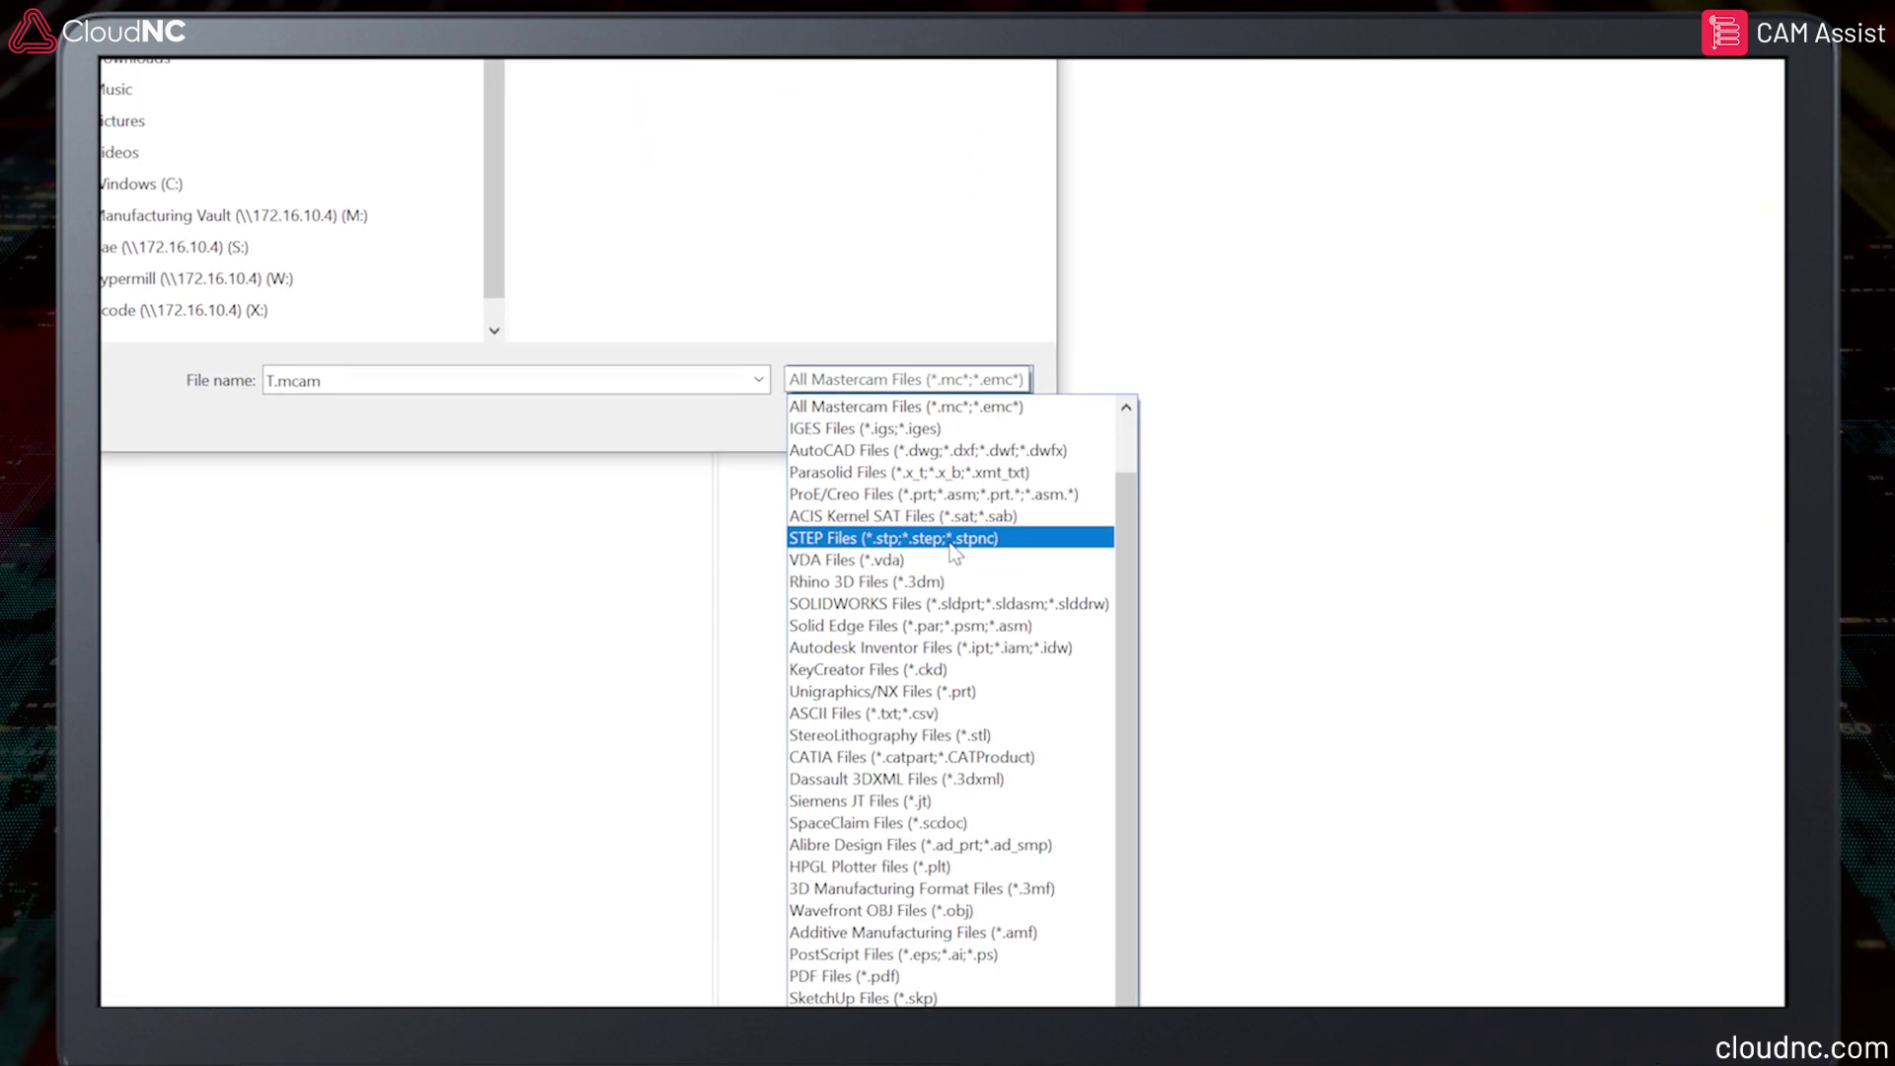
pyautogui.click(980, 925)
pyautogui.click(724, 504)
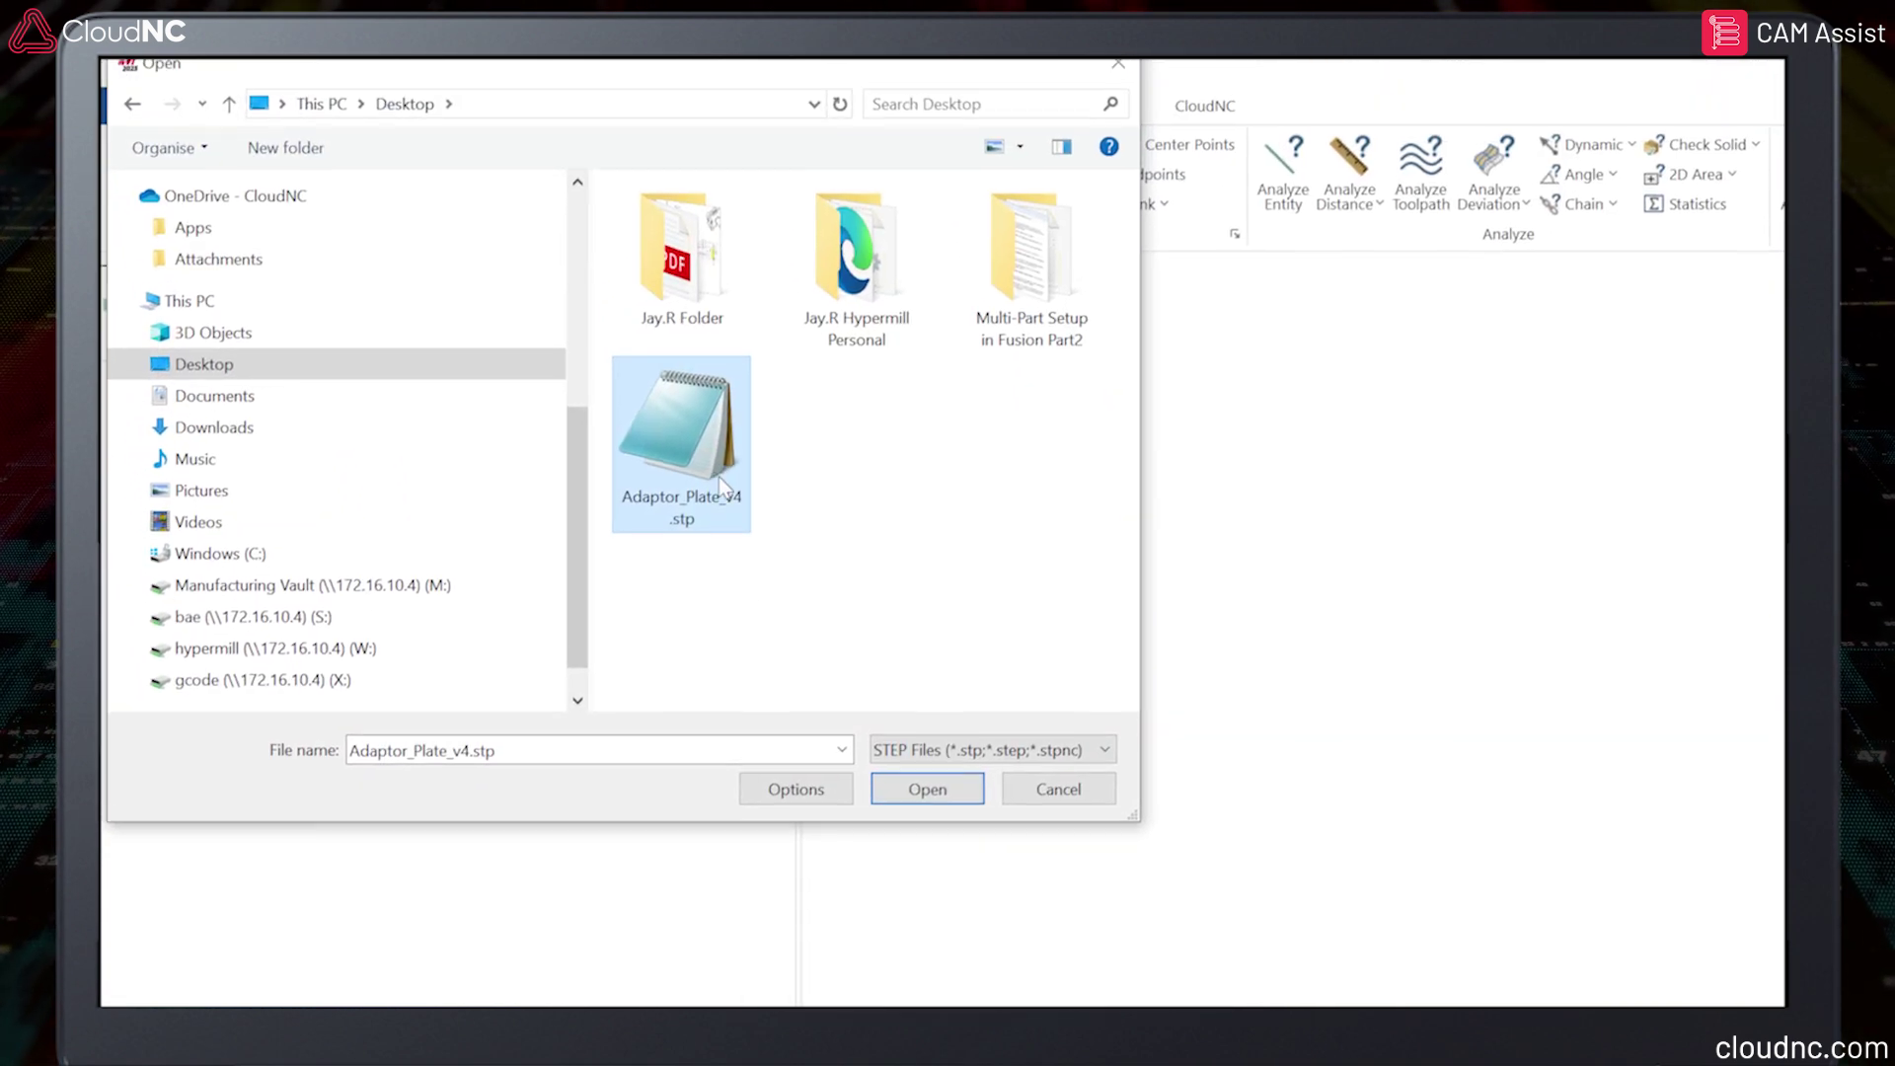
pyautogui.click(924, 794)
pyautogui.click(729, 320)
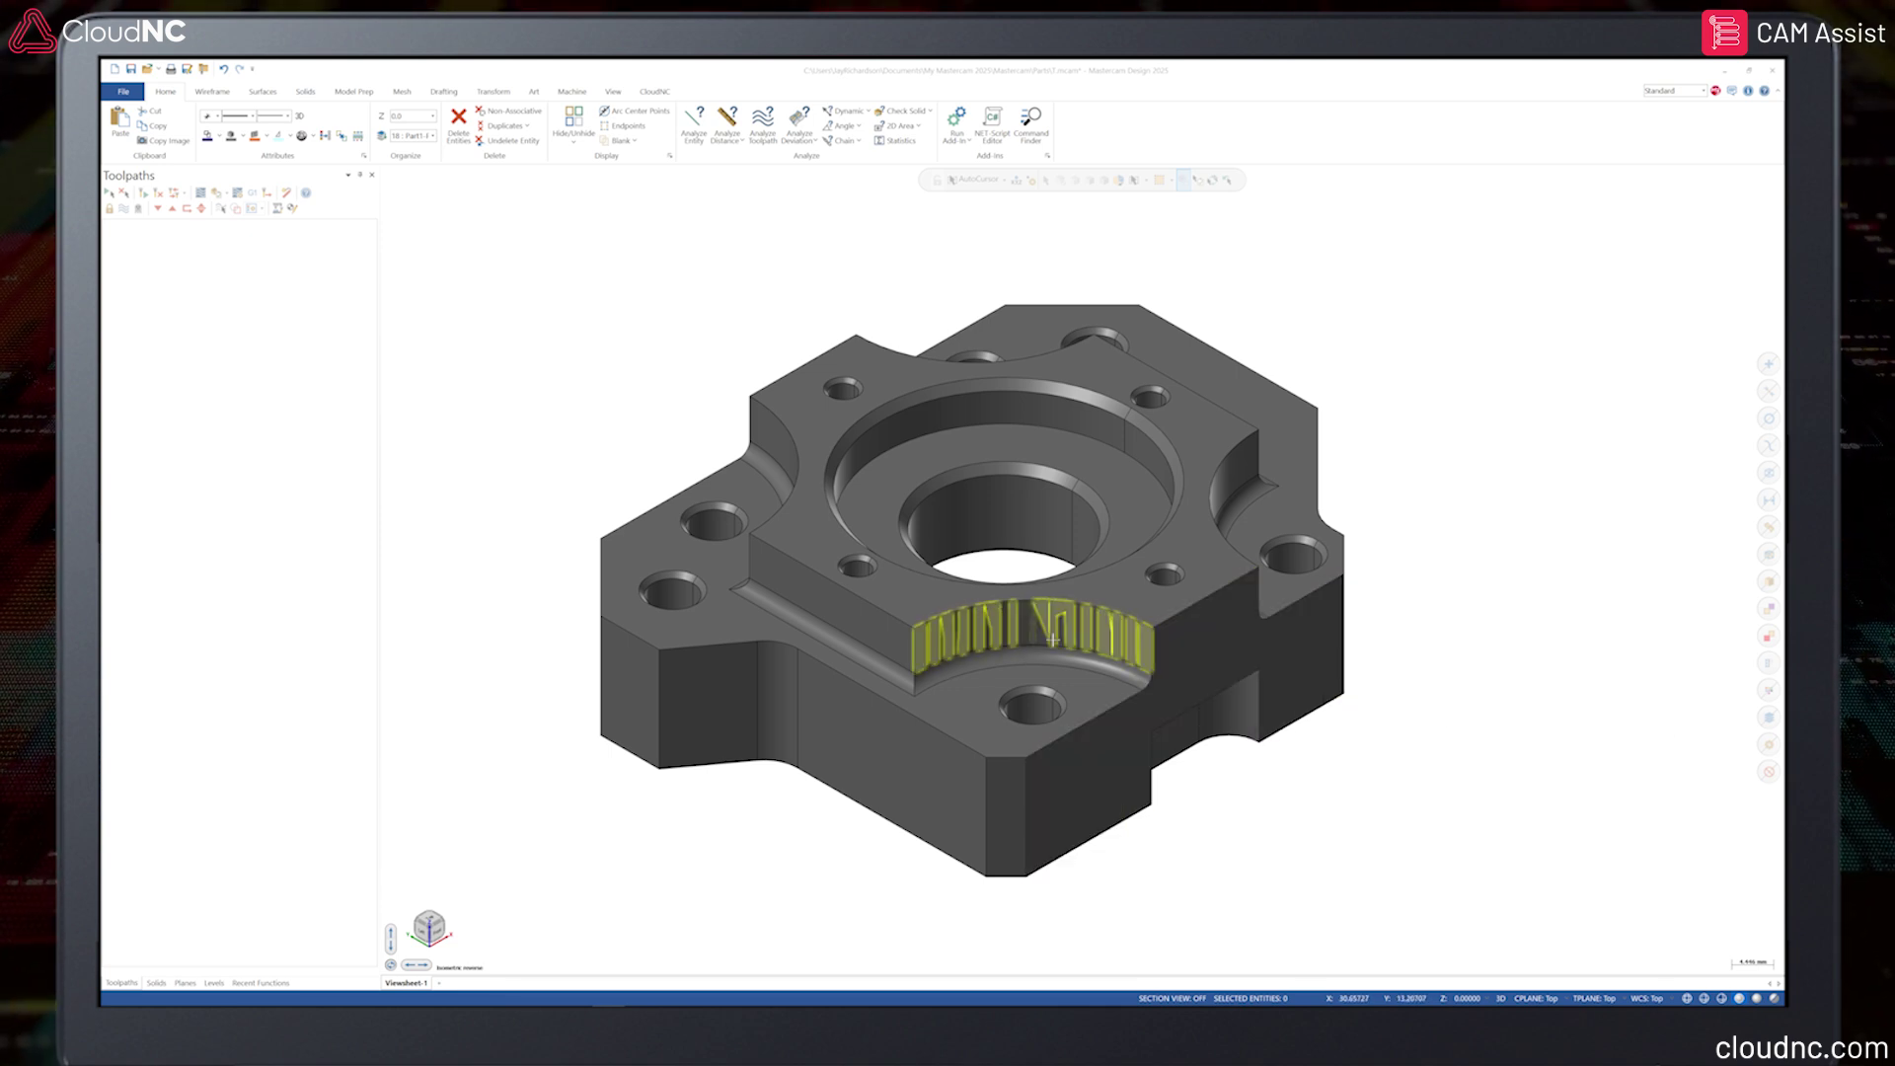
# Examine the adaptor plate's fillets up close for gaps along the edges where they meet the walls and each other.
pyautogui.scroll(10, 1148, 672)
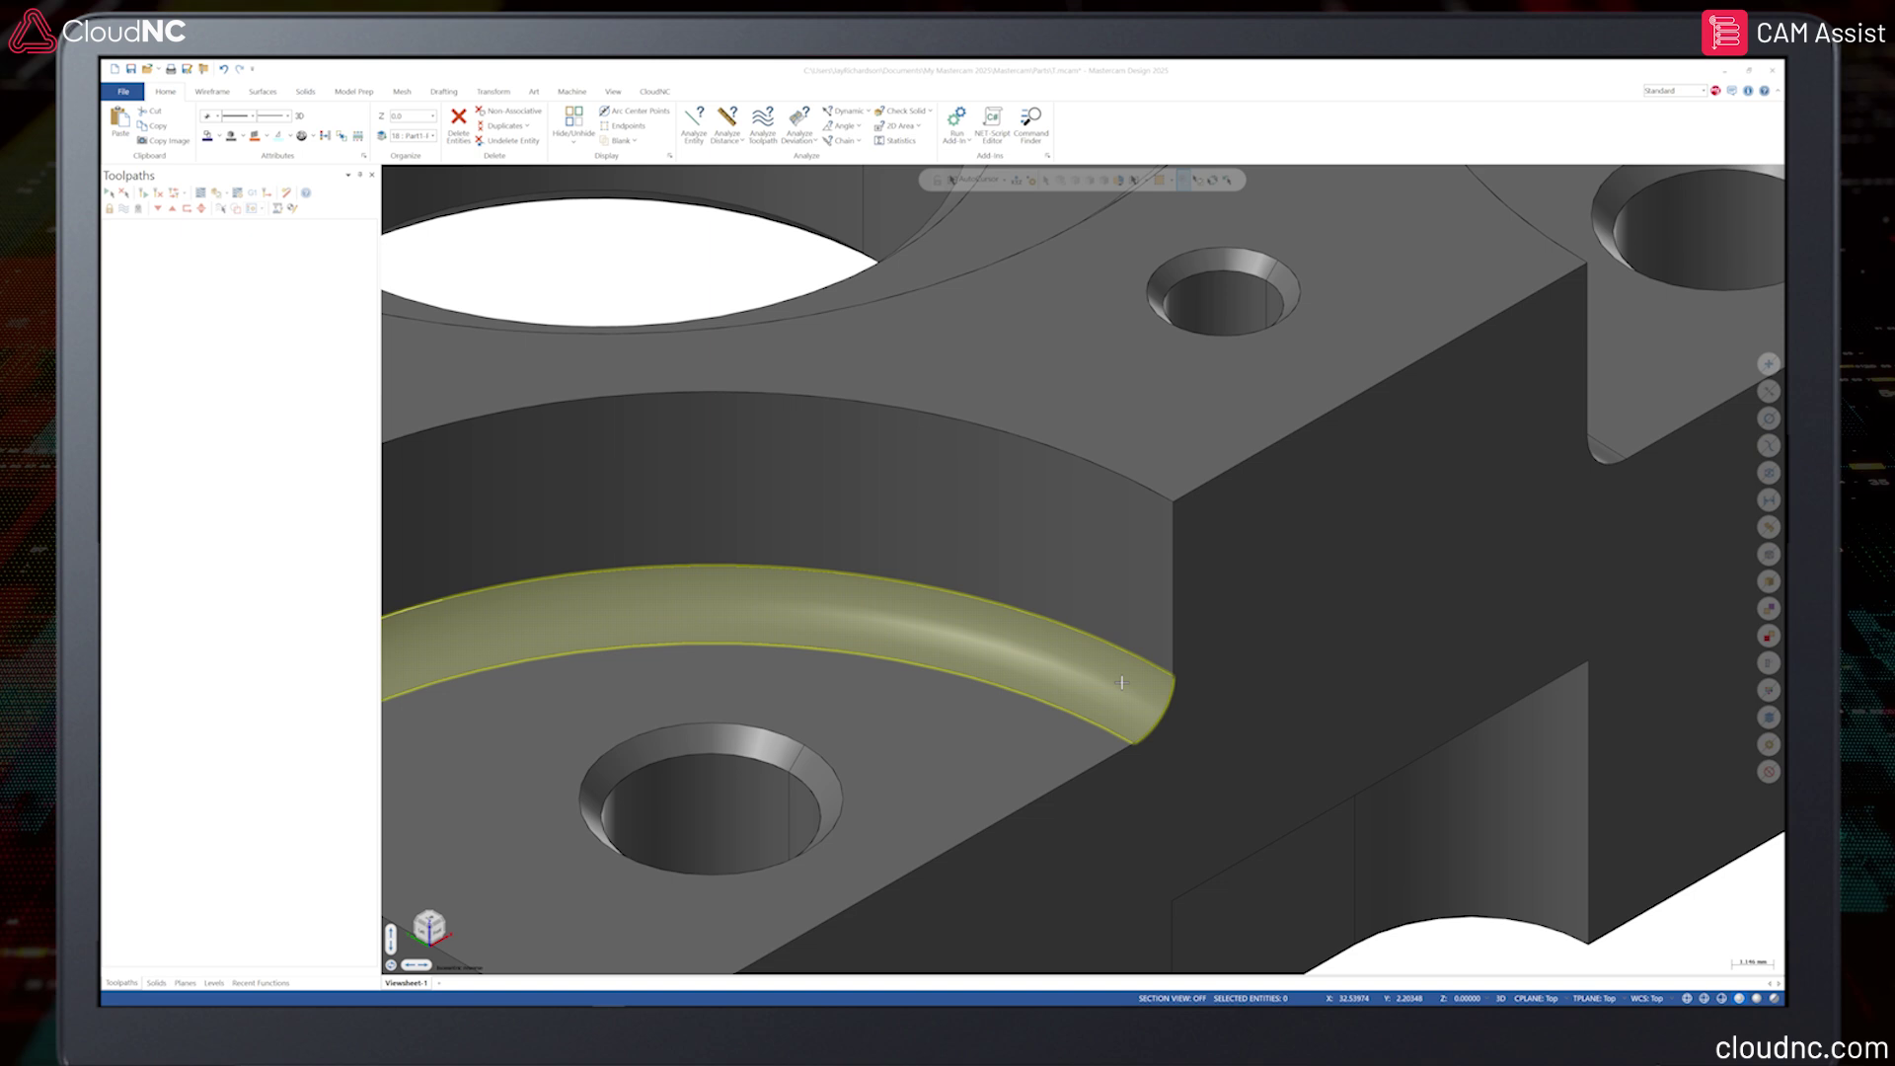
pyautogui.moveTo(1093, 679); pyautogui.dragTo(1091, 662, button='middle')
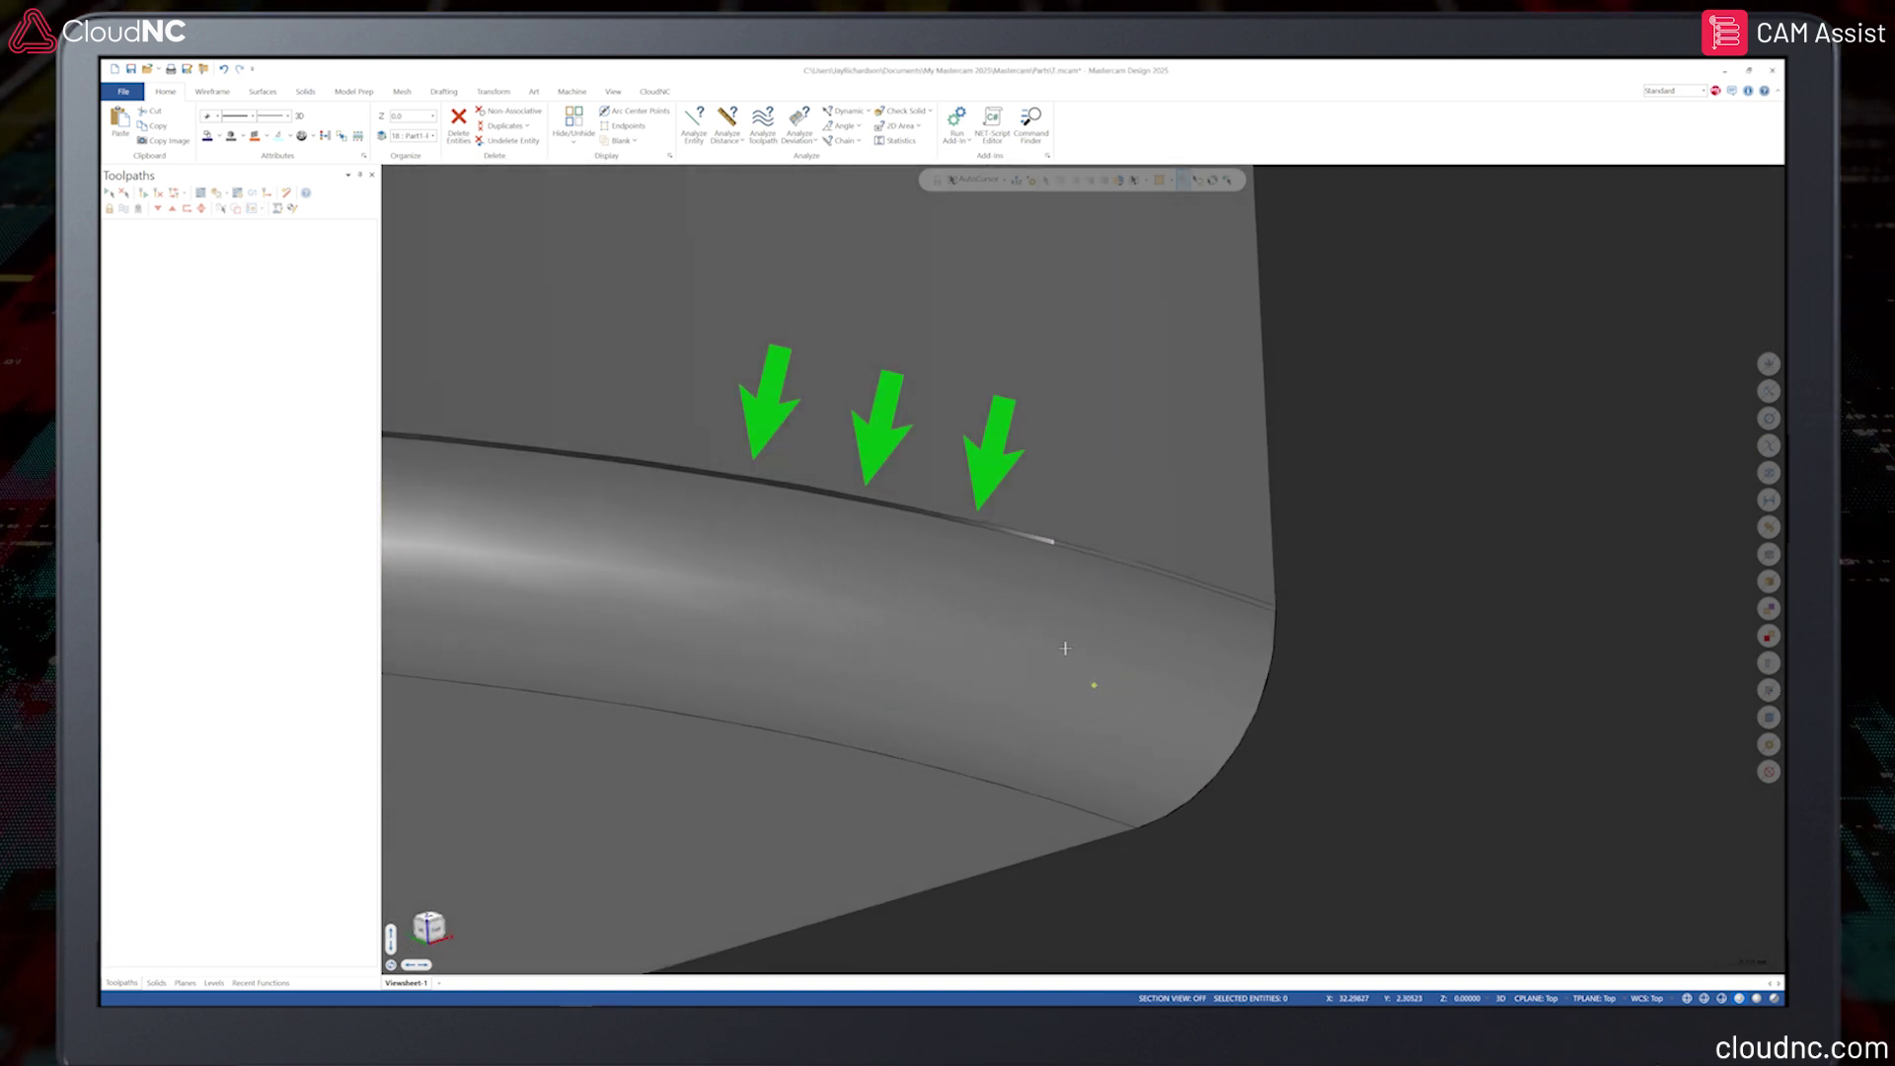
pyautogui.scroll(-10, 1080, 654)
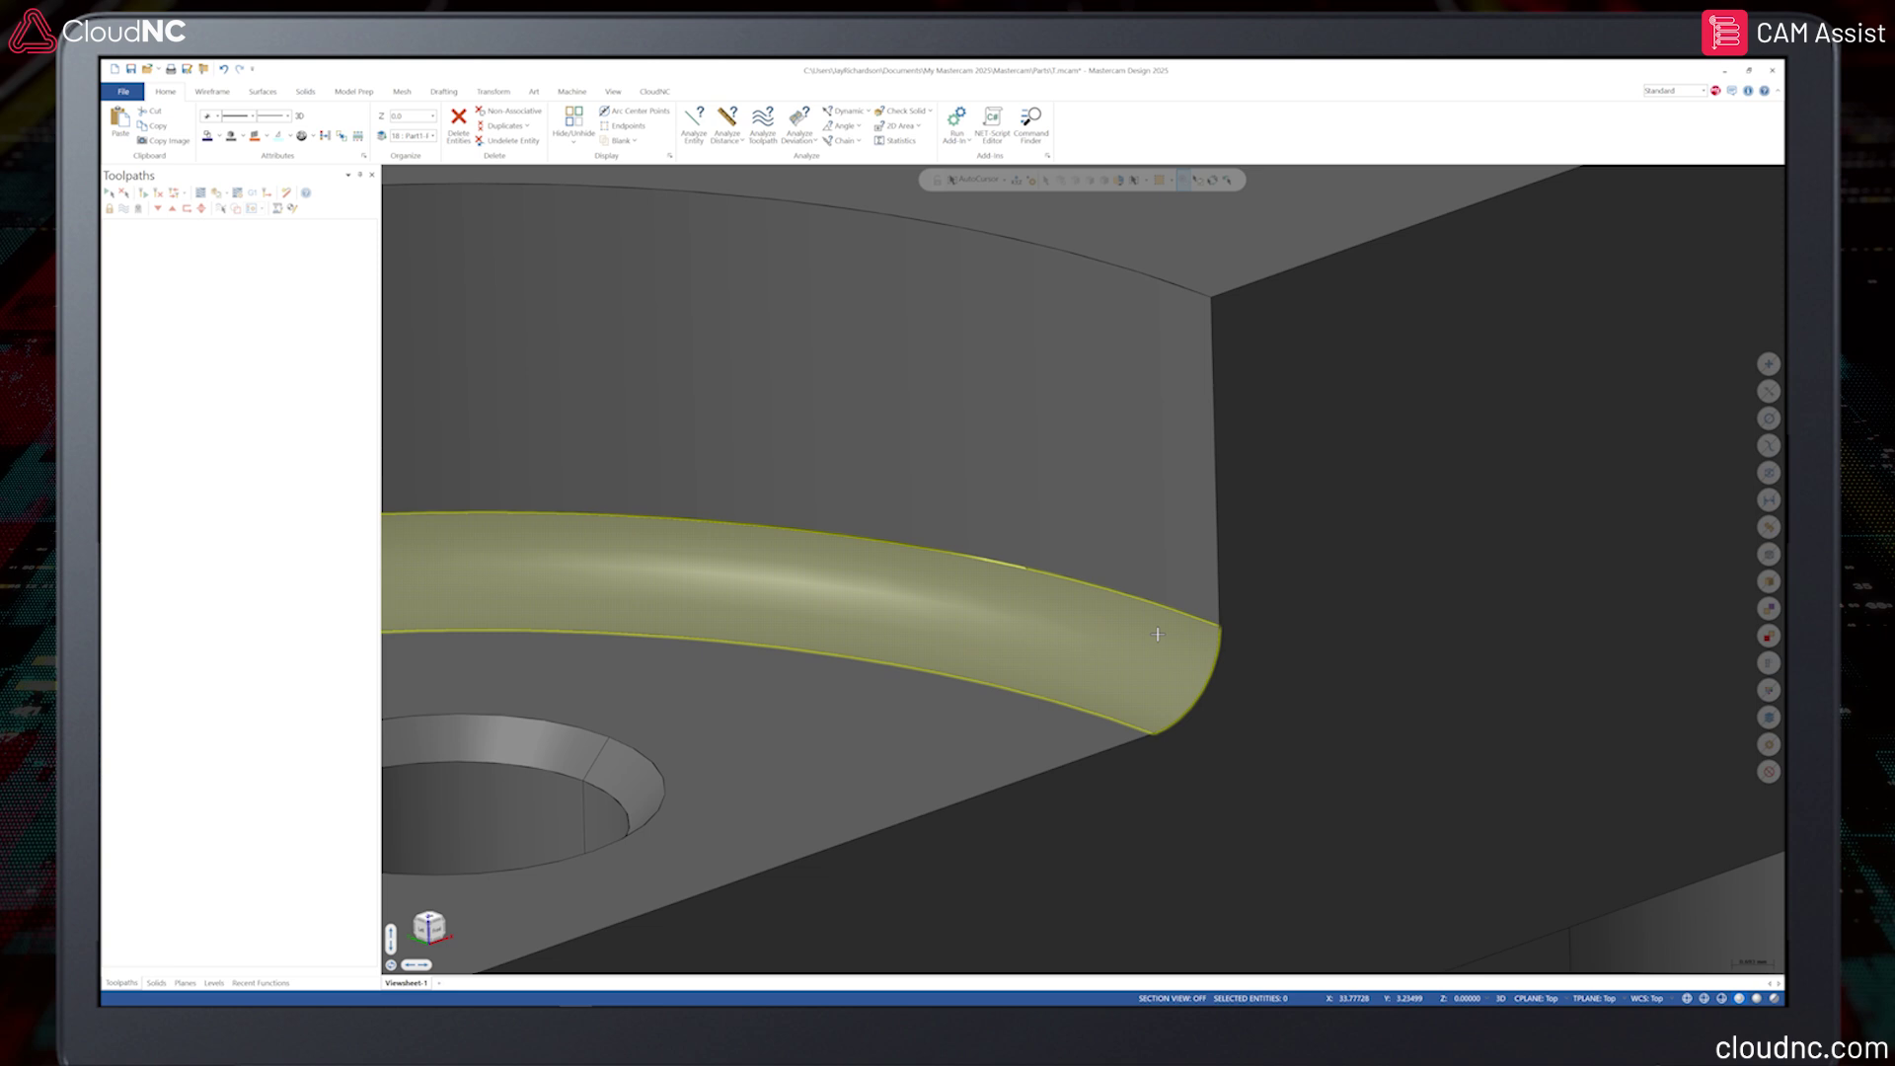
pyautogui.scroll(-3, 1169, 647)
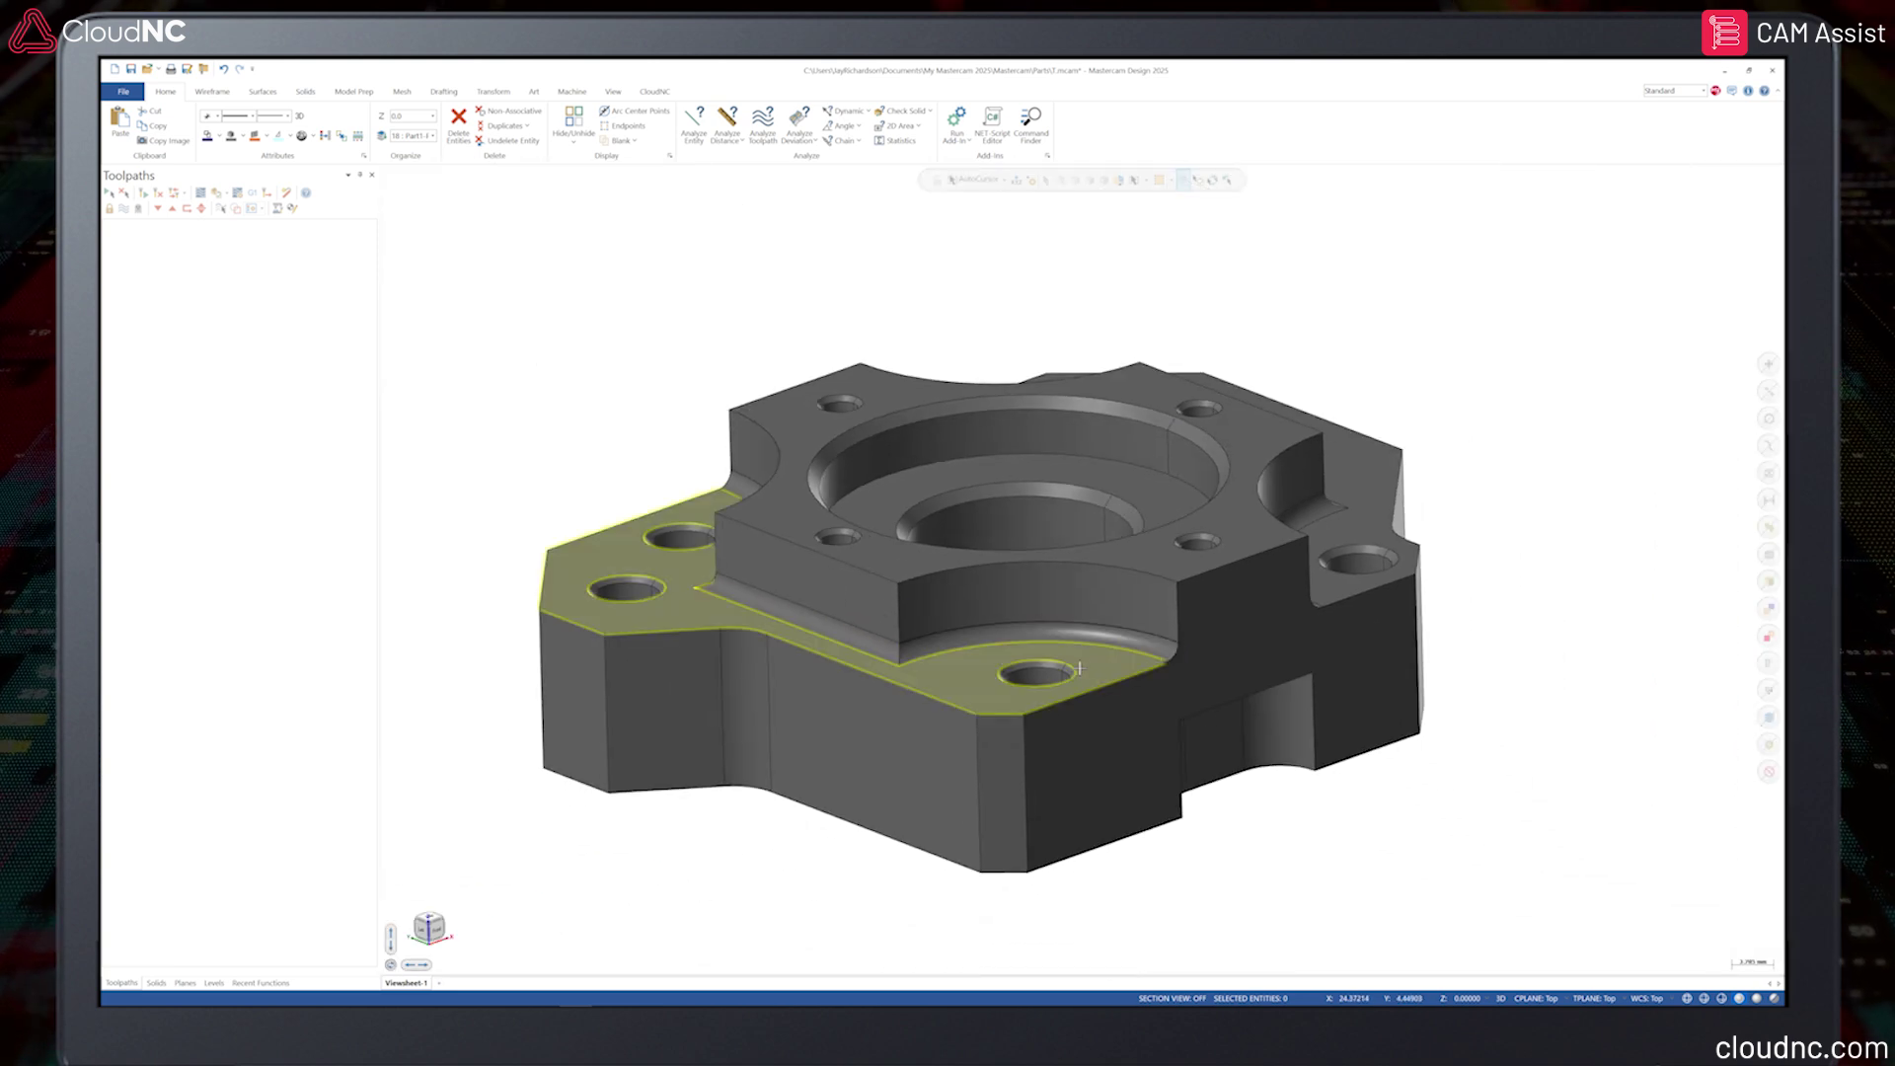
pyautogui.moveTo(1079, 669); pyautogui.dragTo(960, 689, button='middle')
pyautogui.scroll(3, 959, 689)
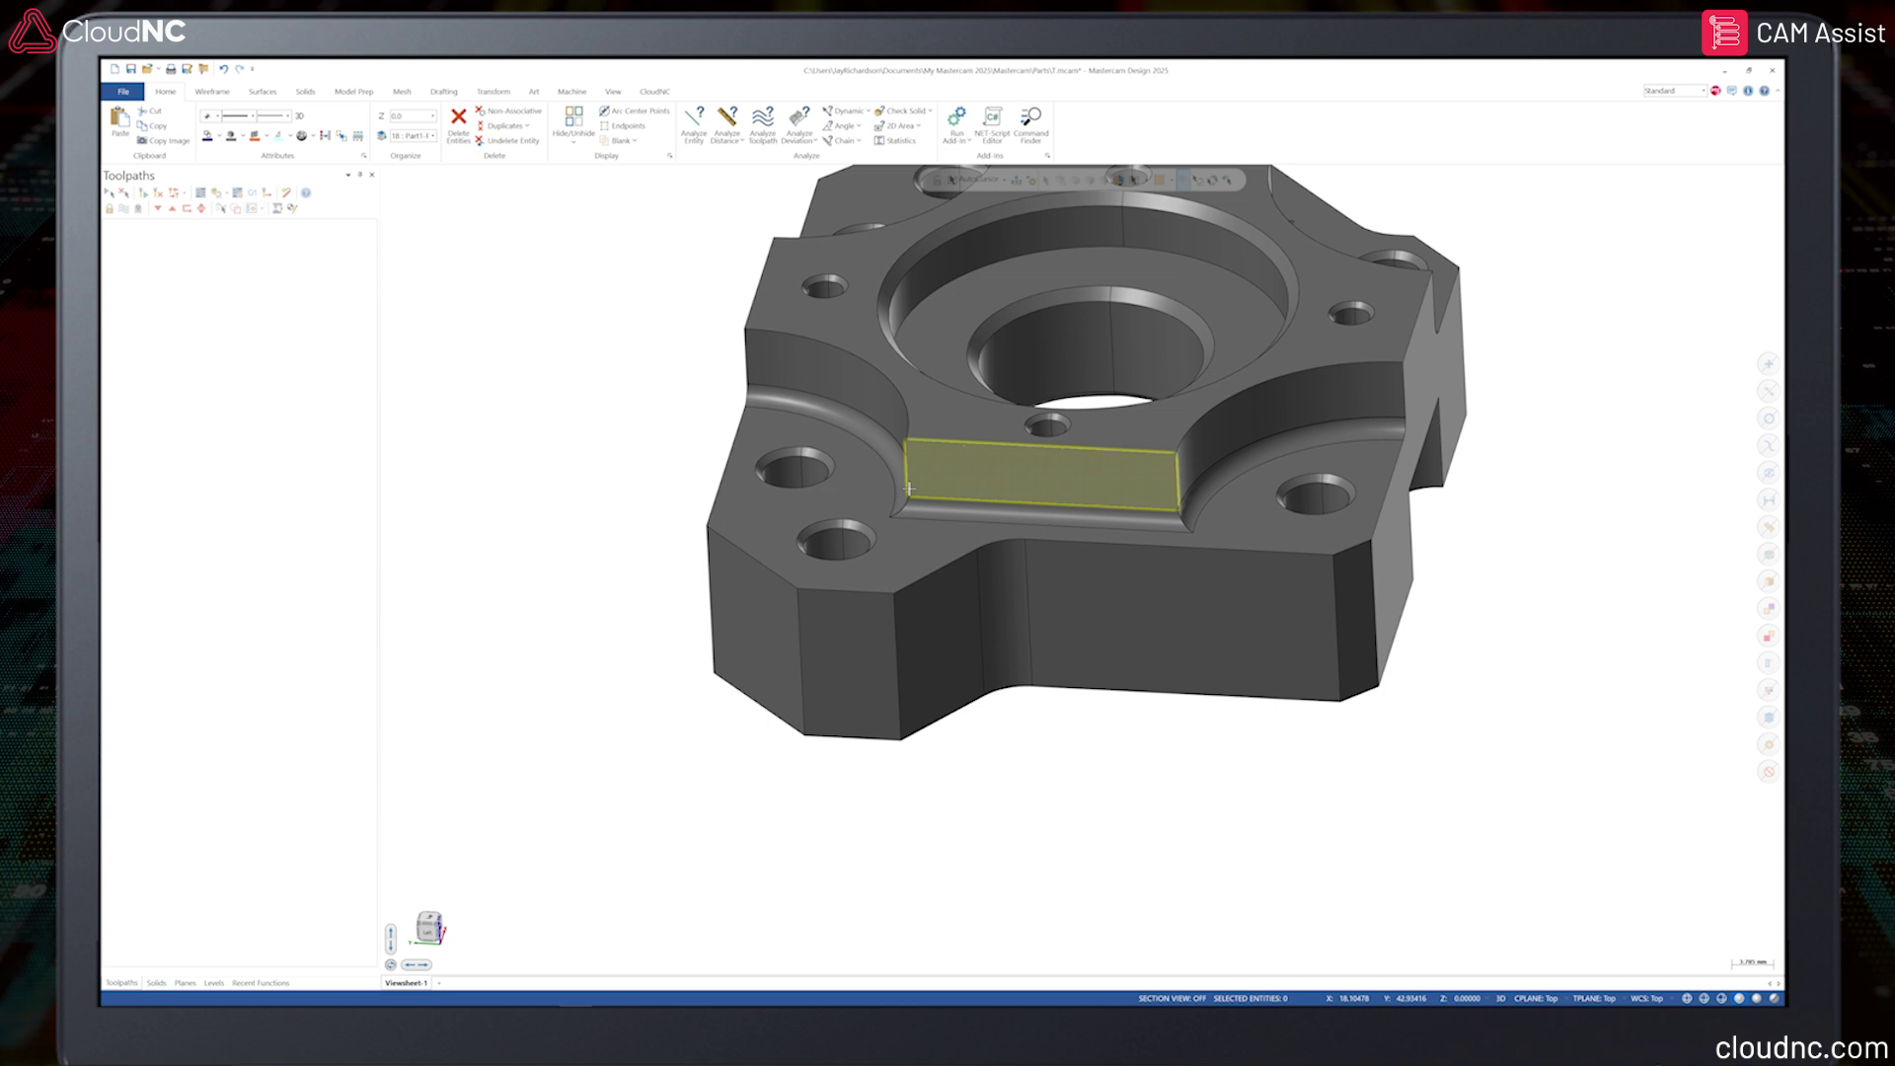
pyautogui.scroll(10, 909, 488)
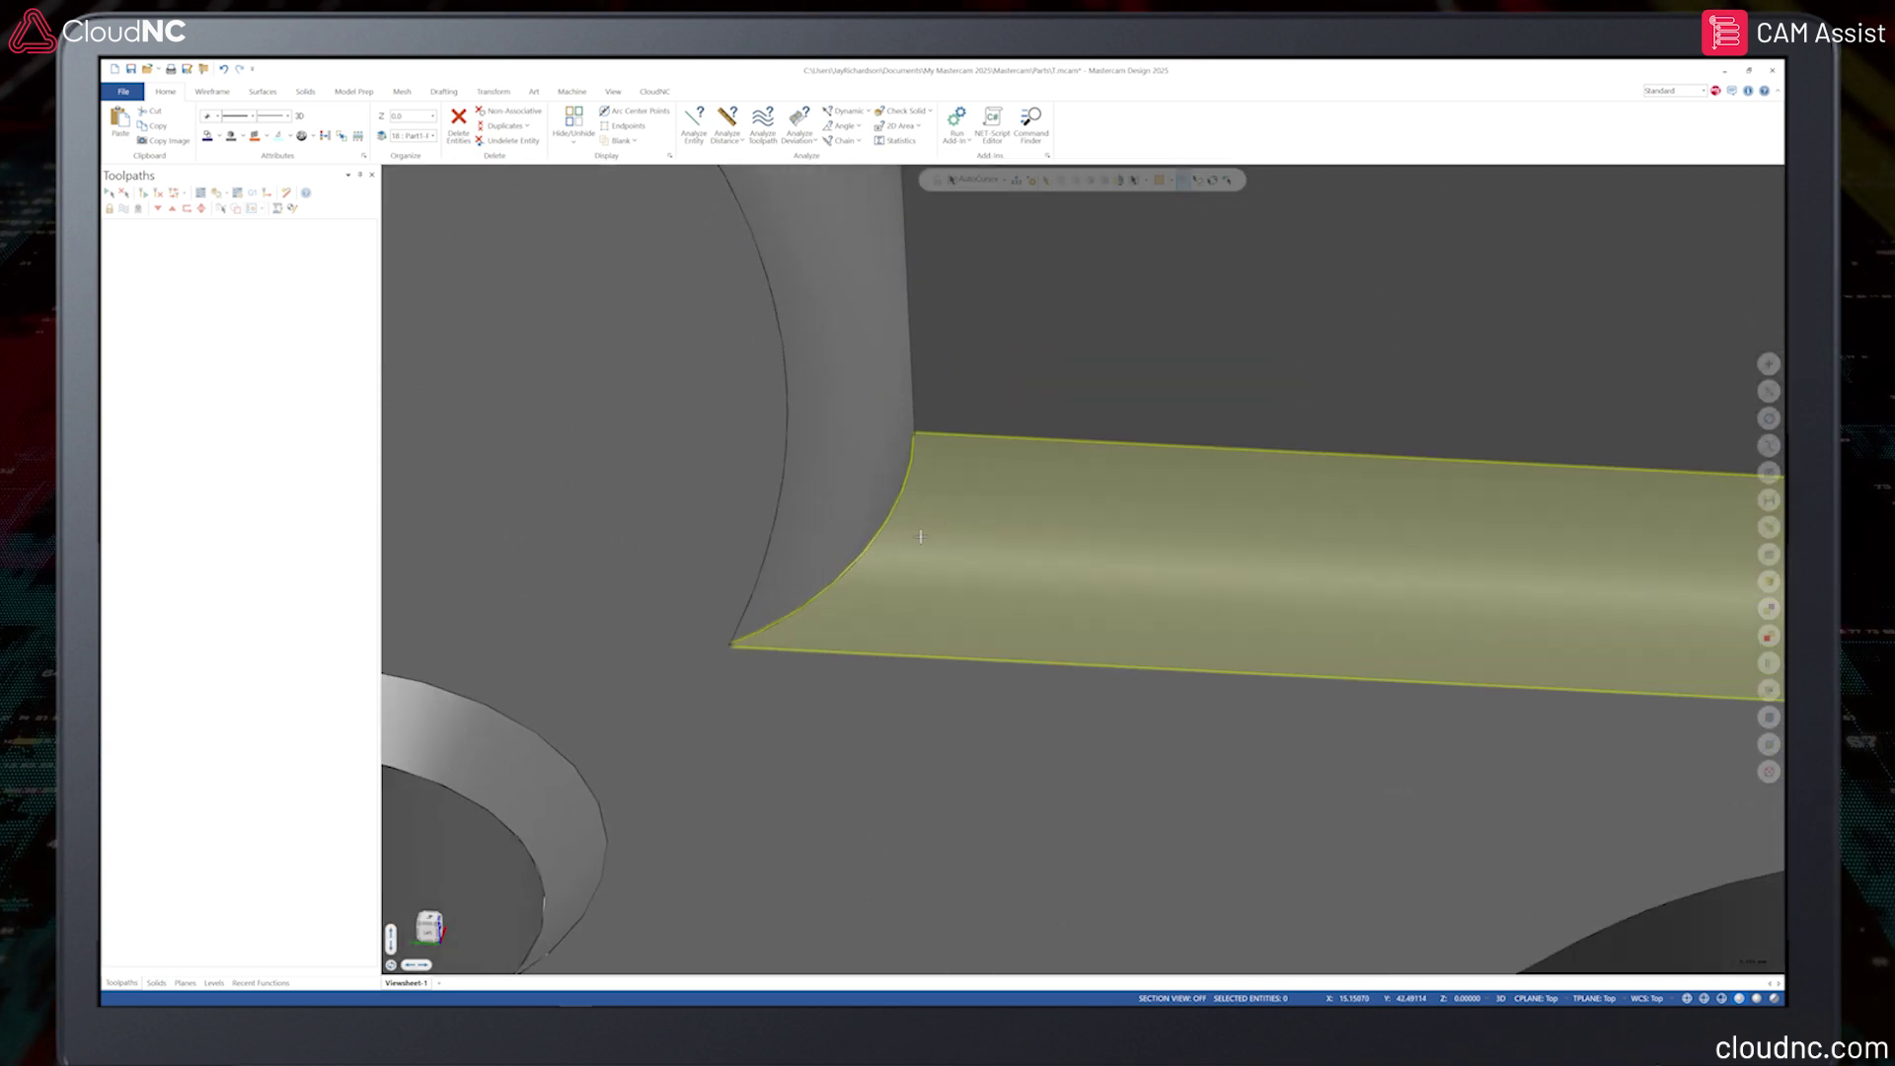
pyautogui.scroll(5, 920, 536)
pyautogui.moveTo(920, 536); pyautogui.dragTo(922, 549, button='middle')
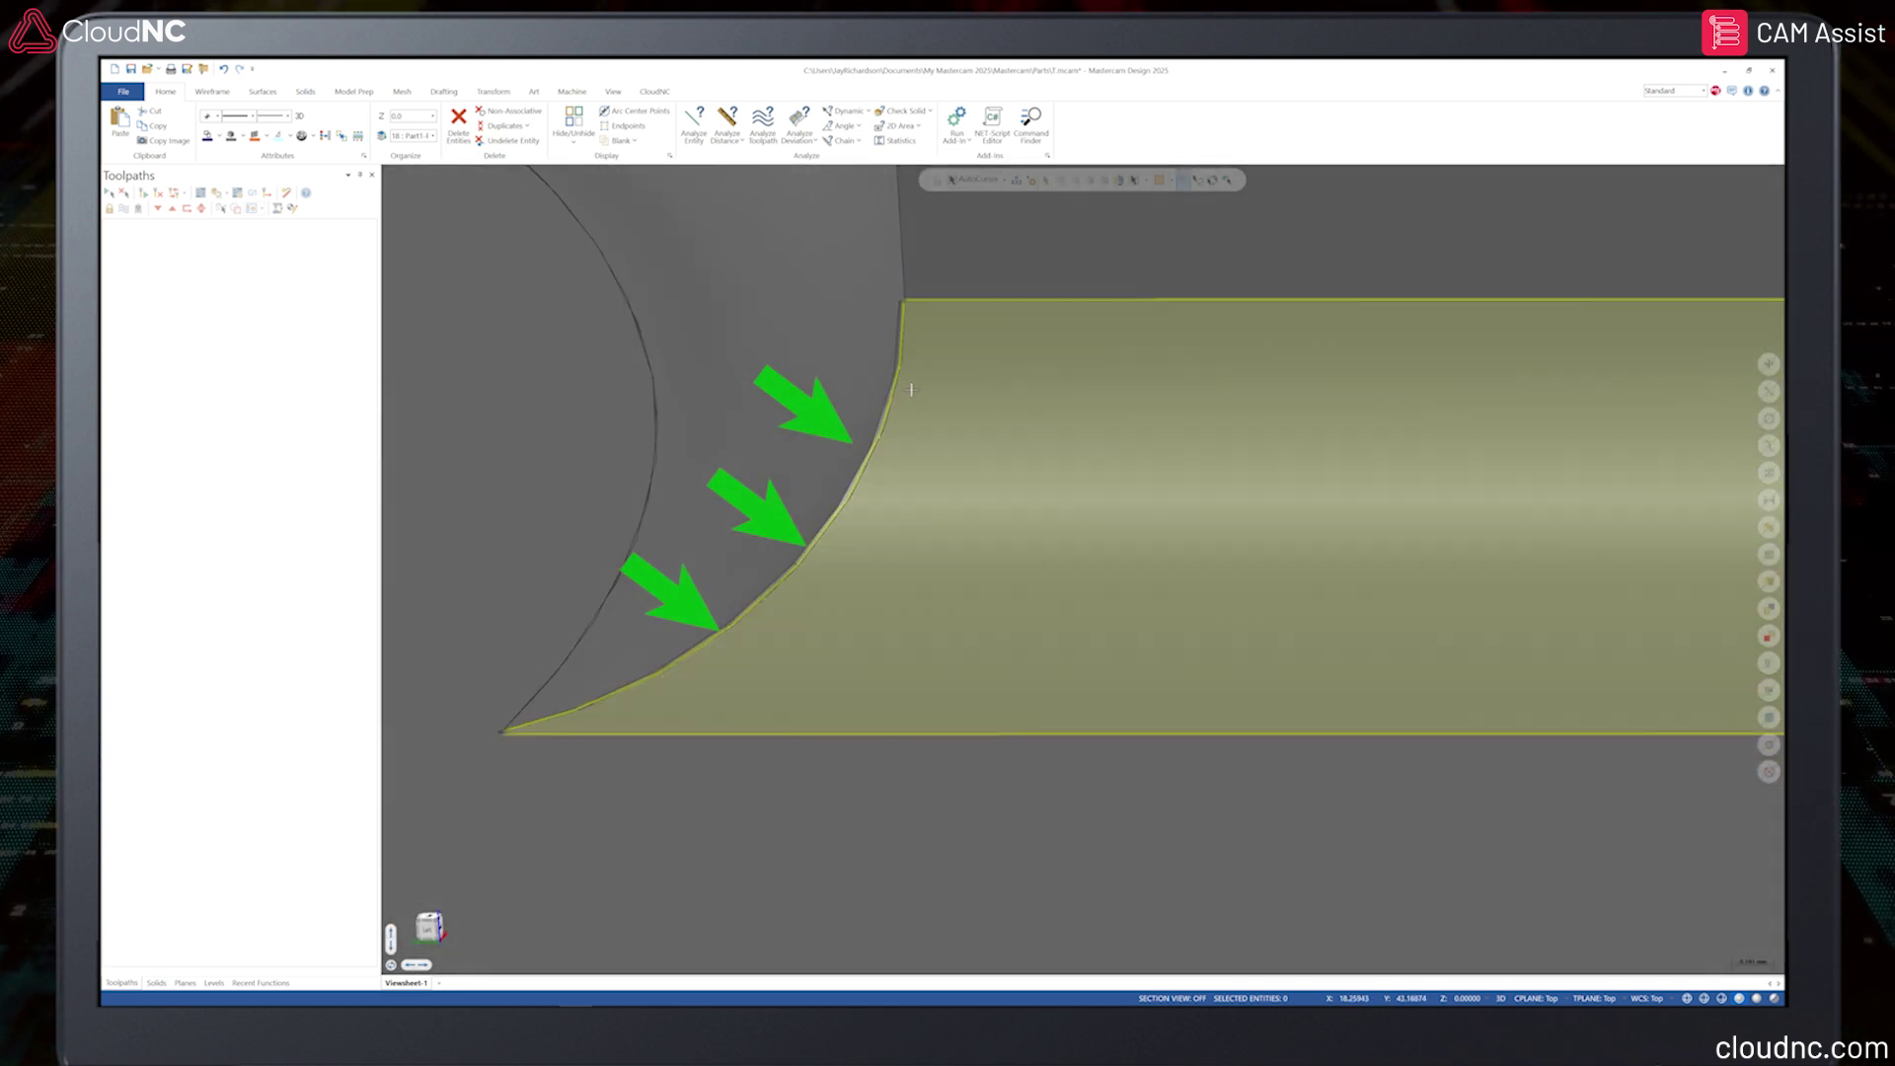
pyautogui.moveTo(913, 424); pyautogui.dragTo(1017, 487, button='middle')
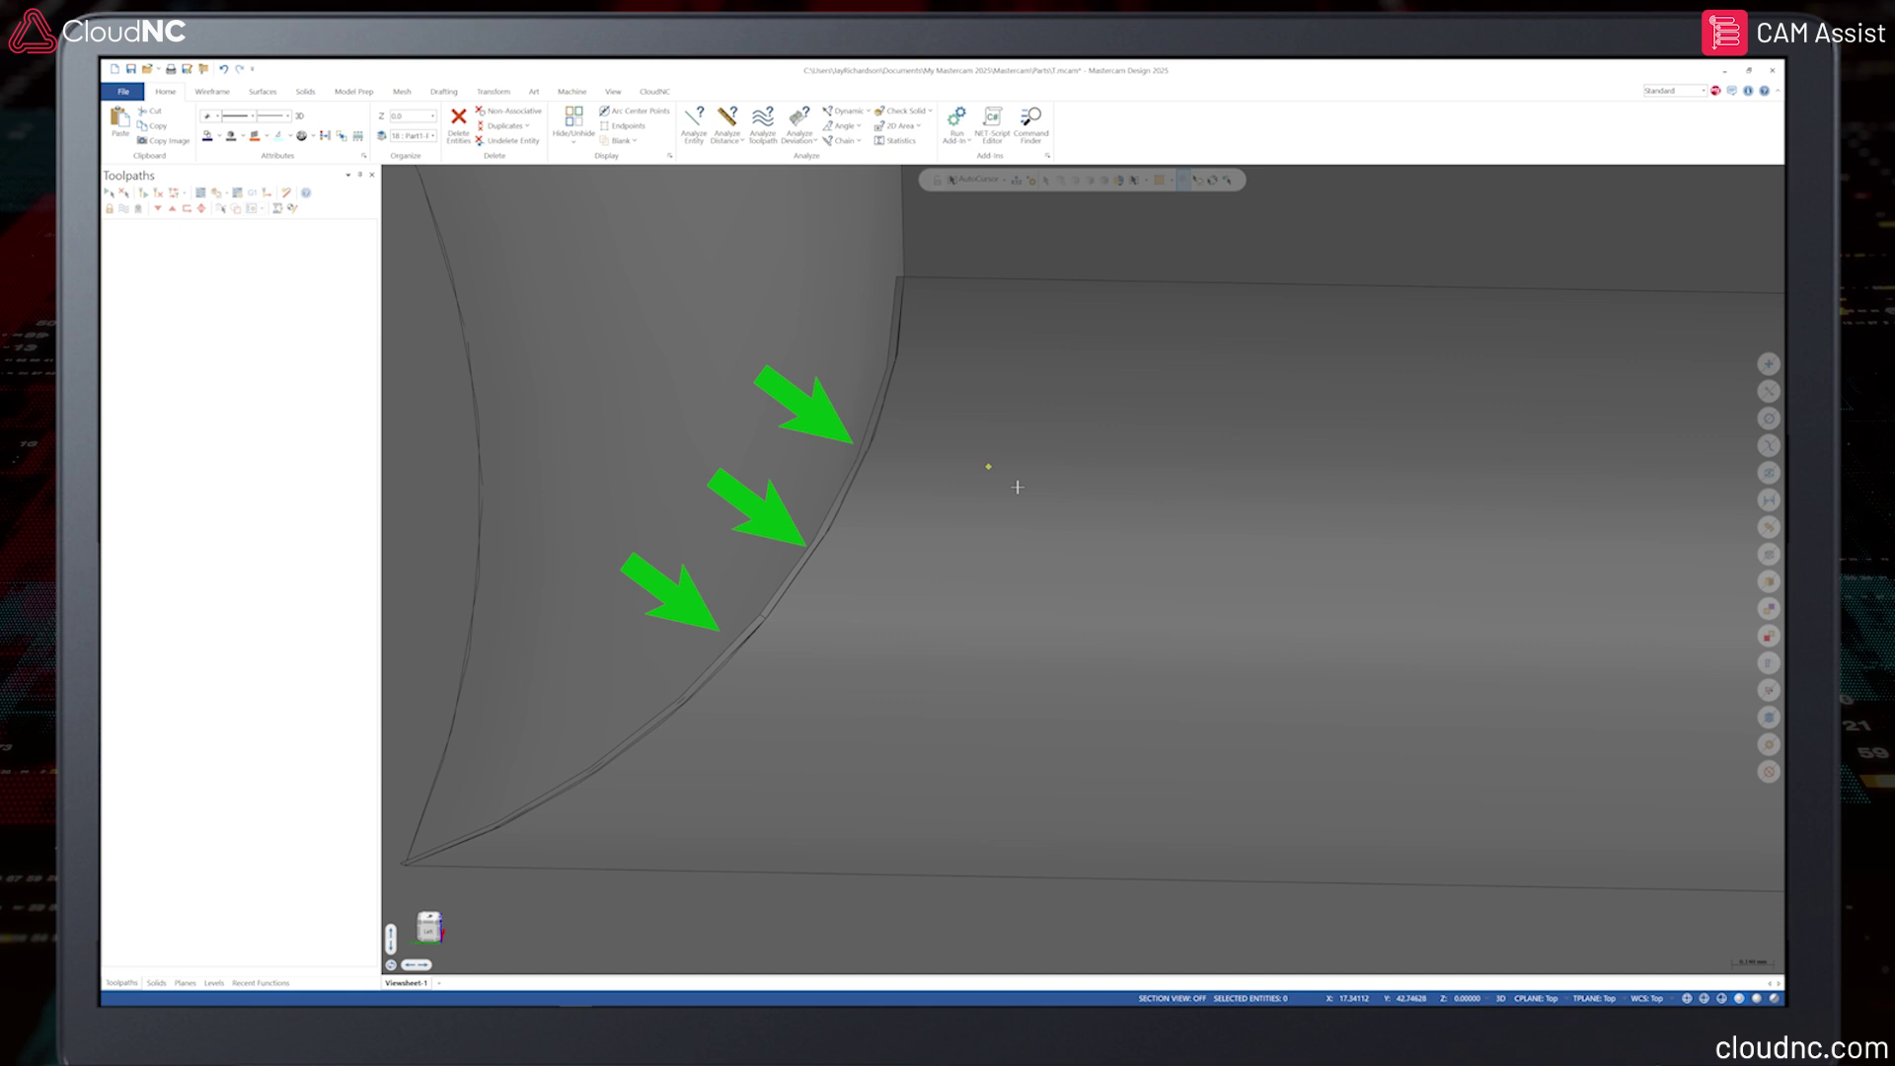
pyautogui.scroll(-10, 1036, 487)
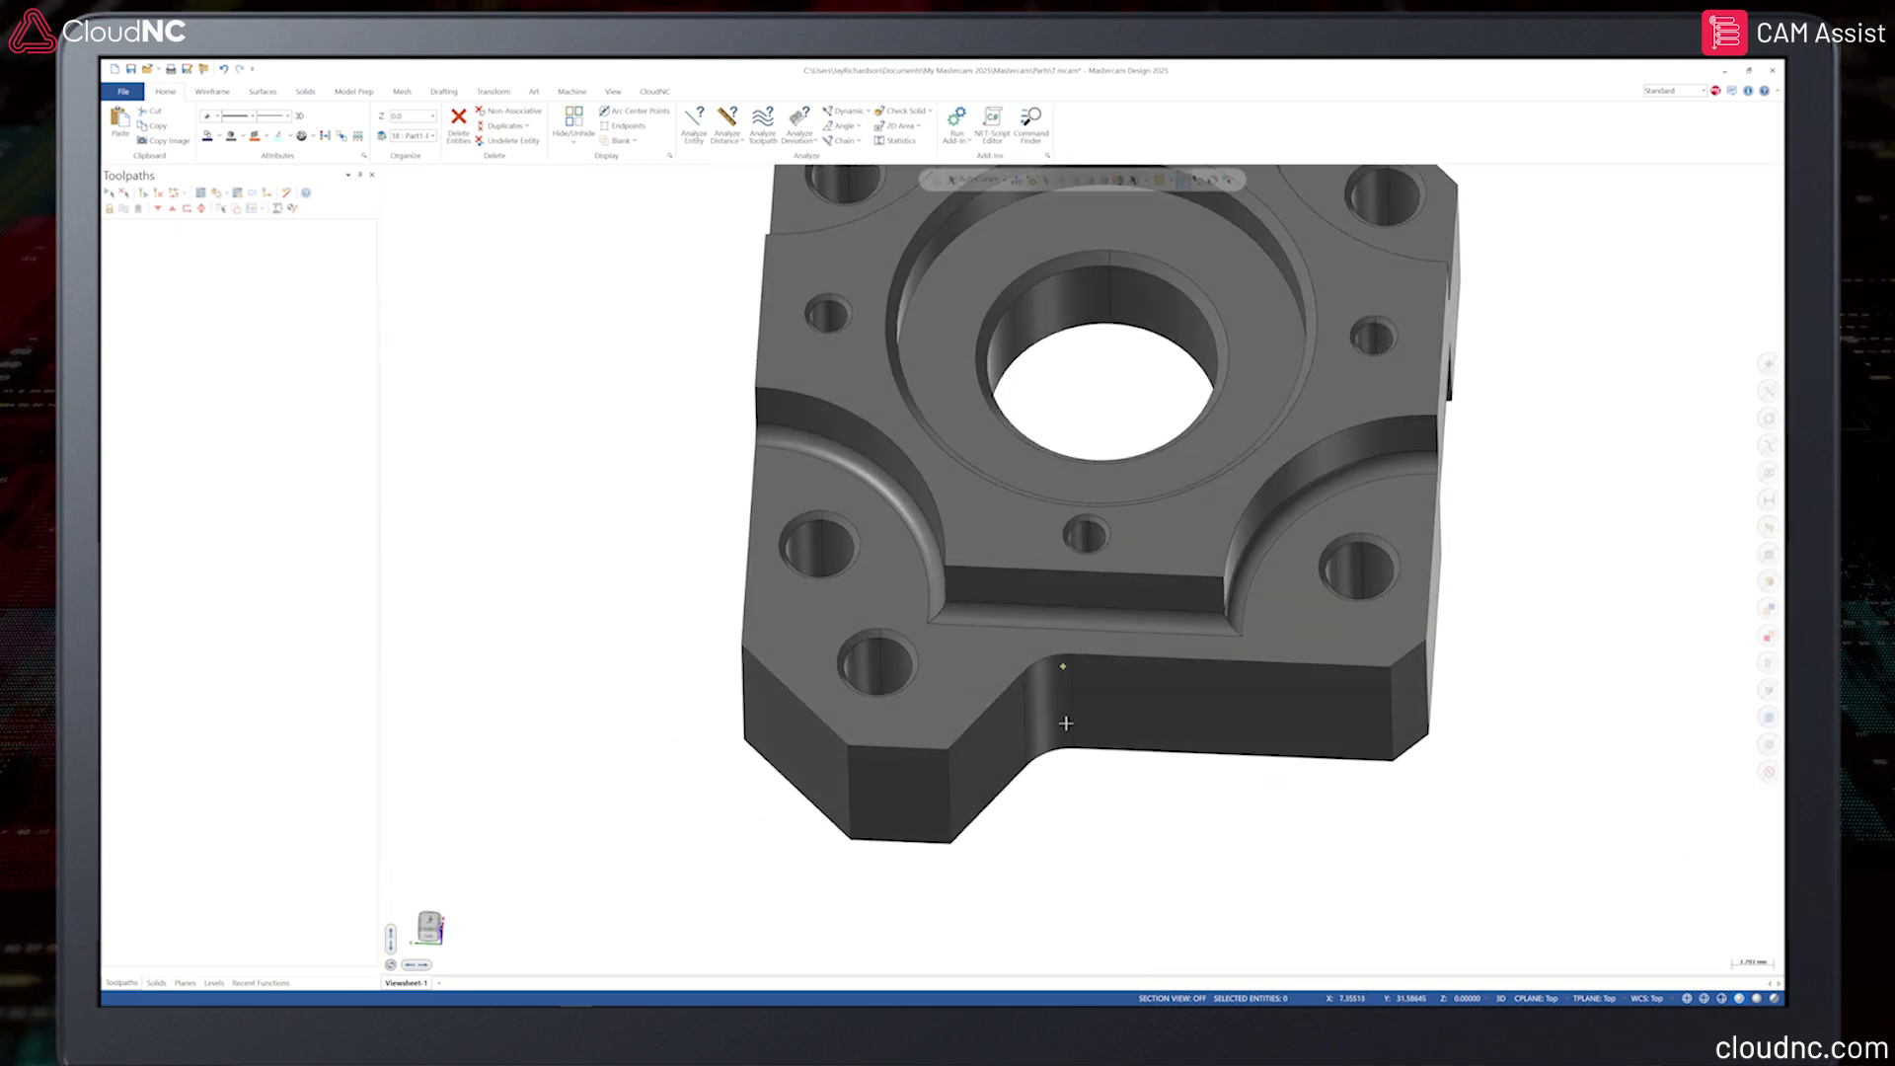
# Inspect the adaptor plate's small chamfered holes and central bore, plus the toolpaths and surface inside the corner hole.
pyautogui.scroll(10, 1066, 724)
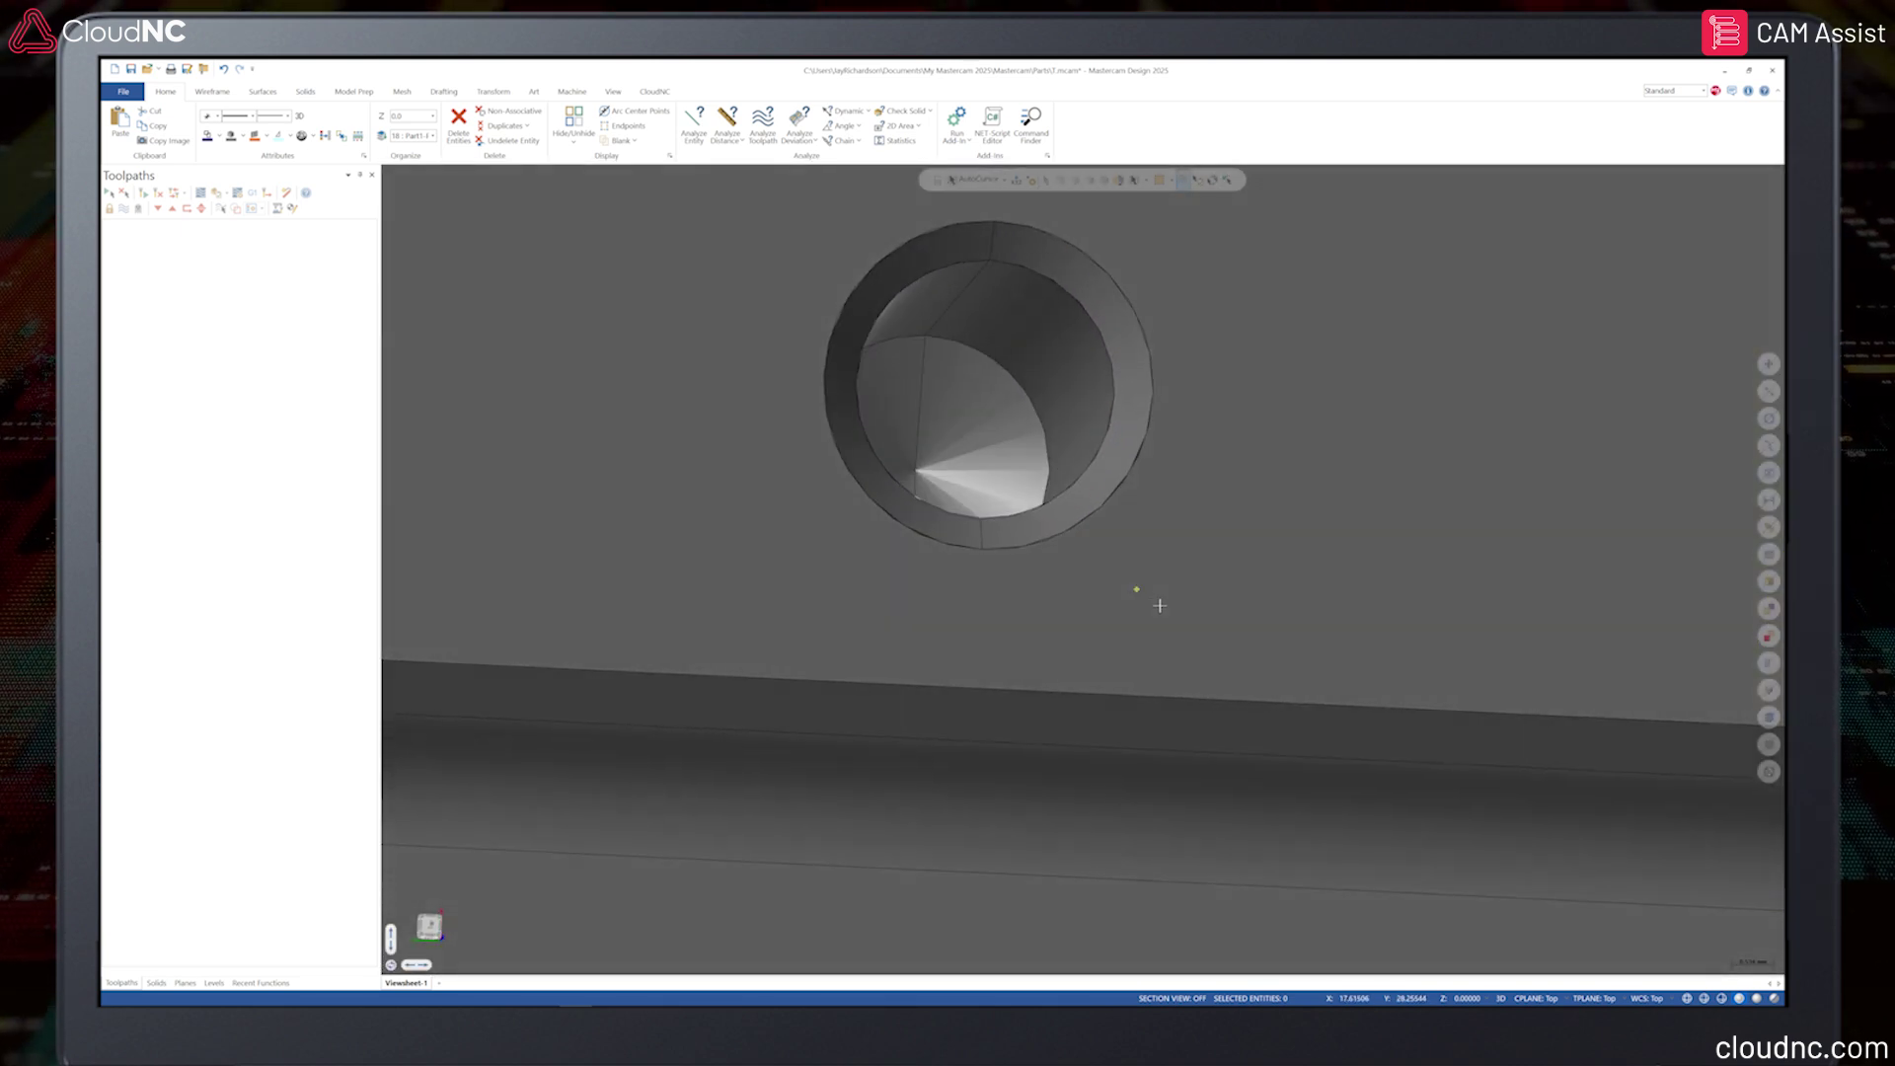
pyautogui.moveTo(1160, 605); pyautogui.dragTo(1141, 608, button='middle')
pyautogui.scroll(-8, 1133, 602)
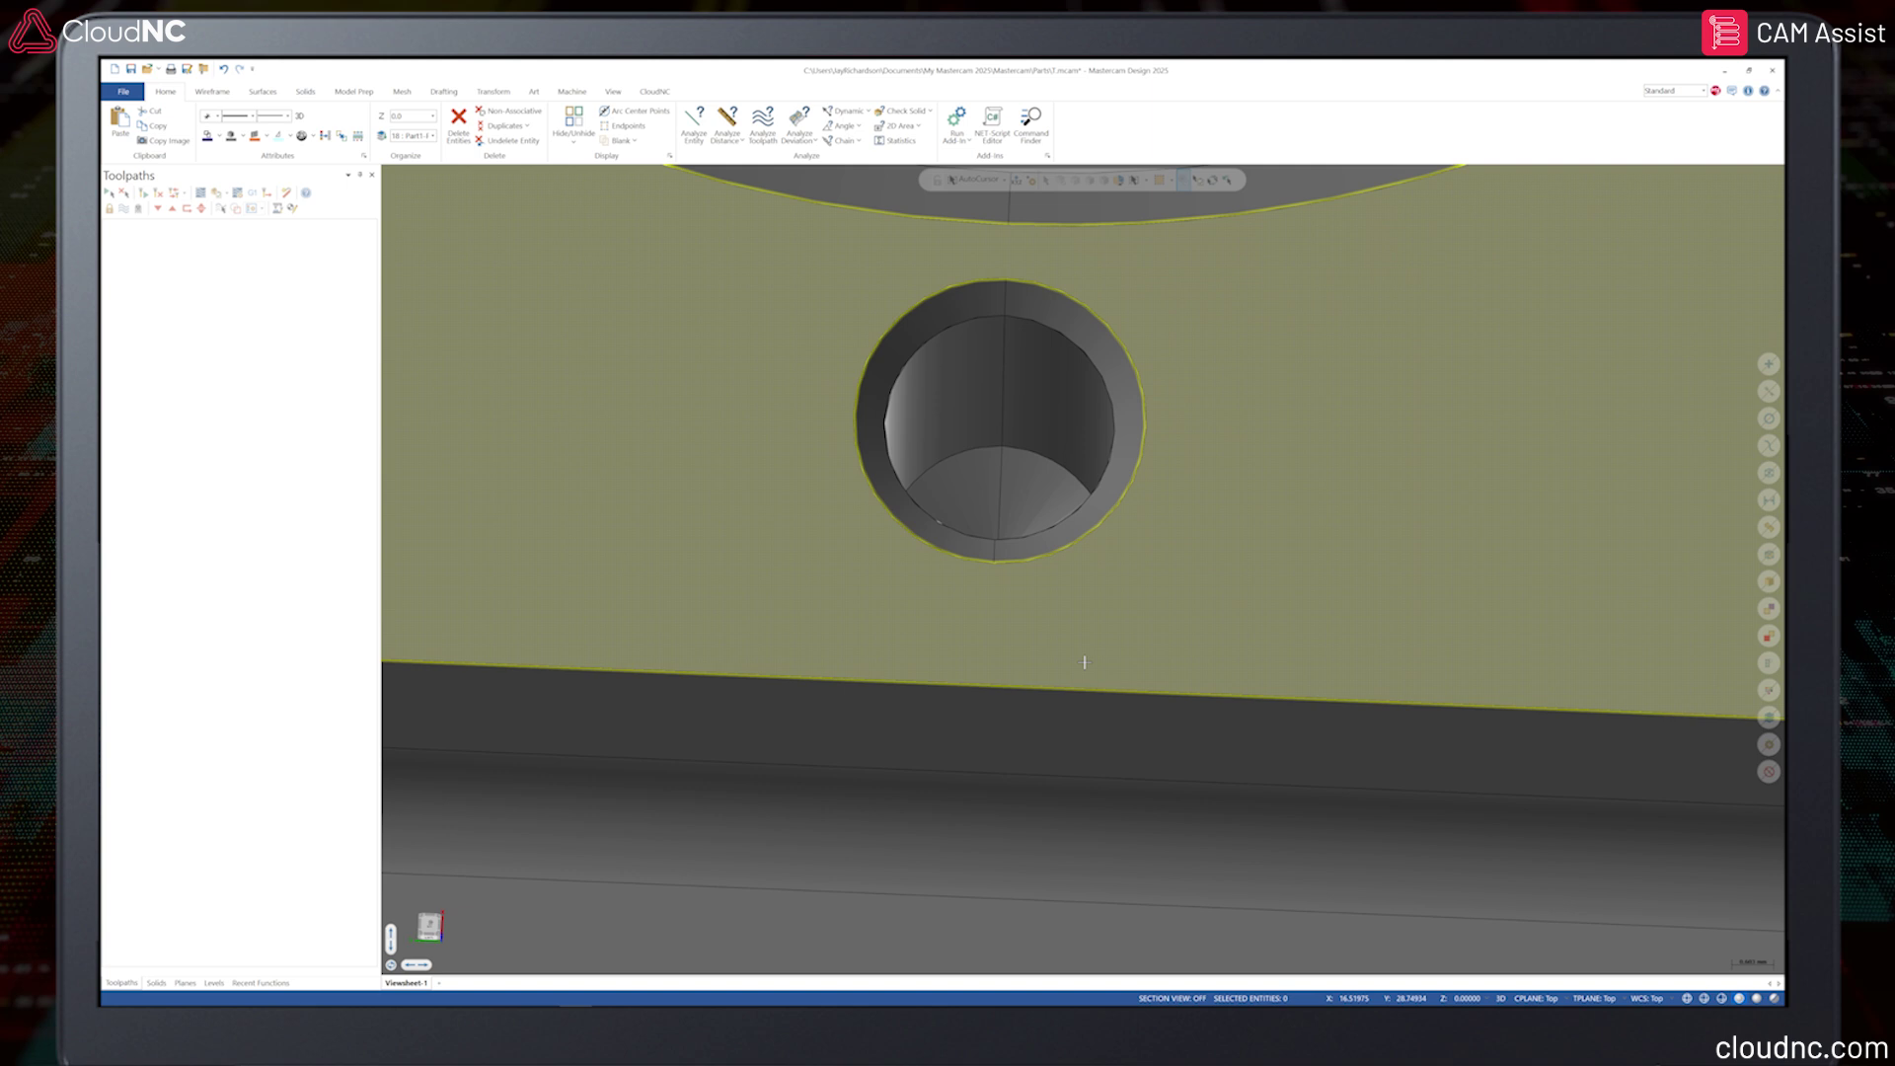
pyautogui.scroll(-4, 1074, 673)
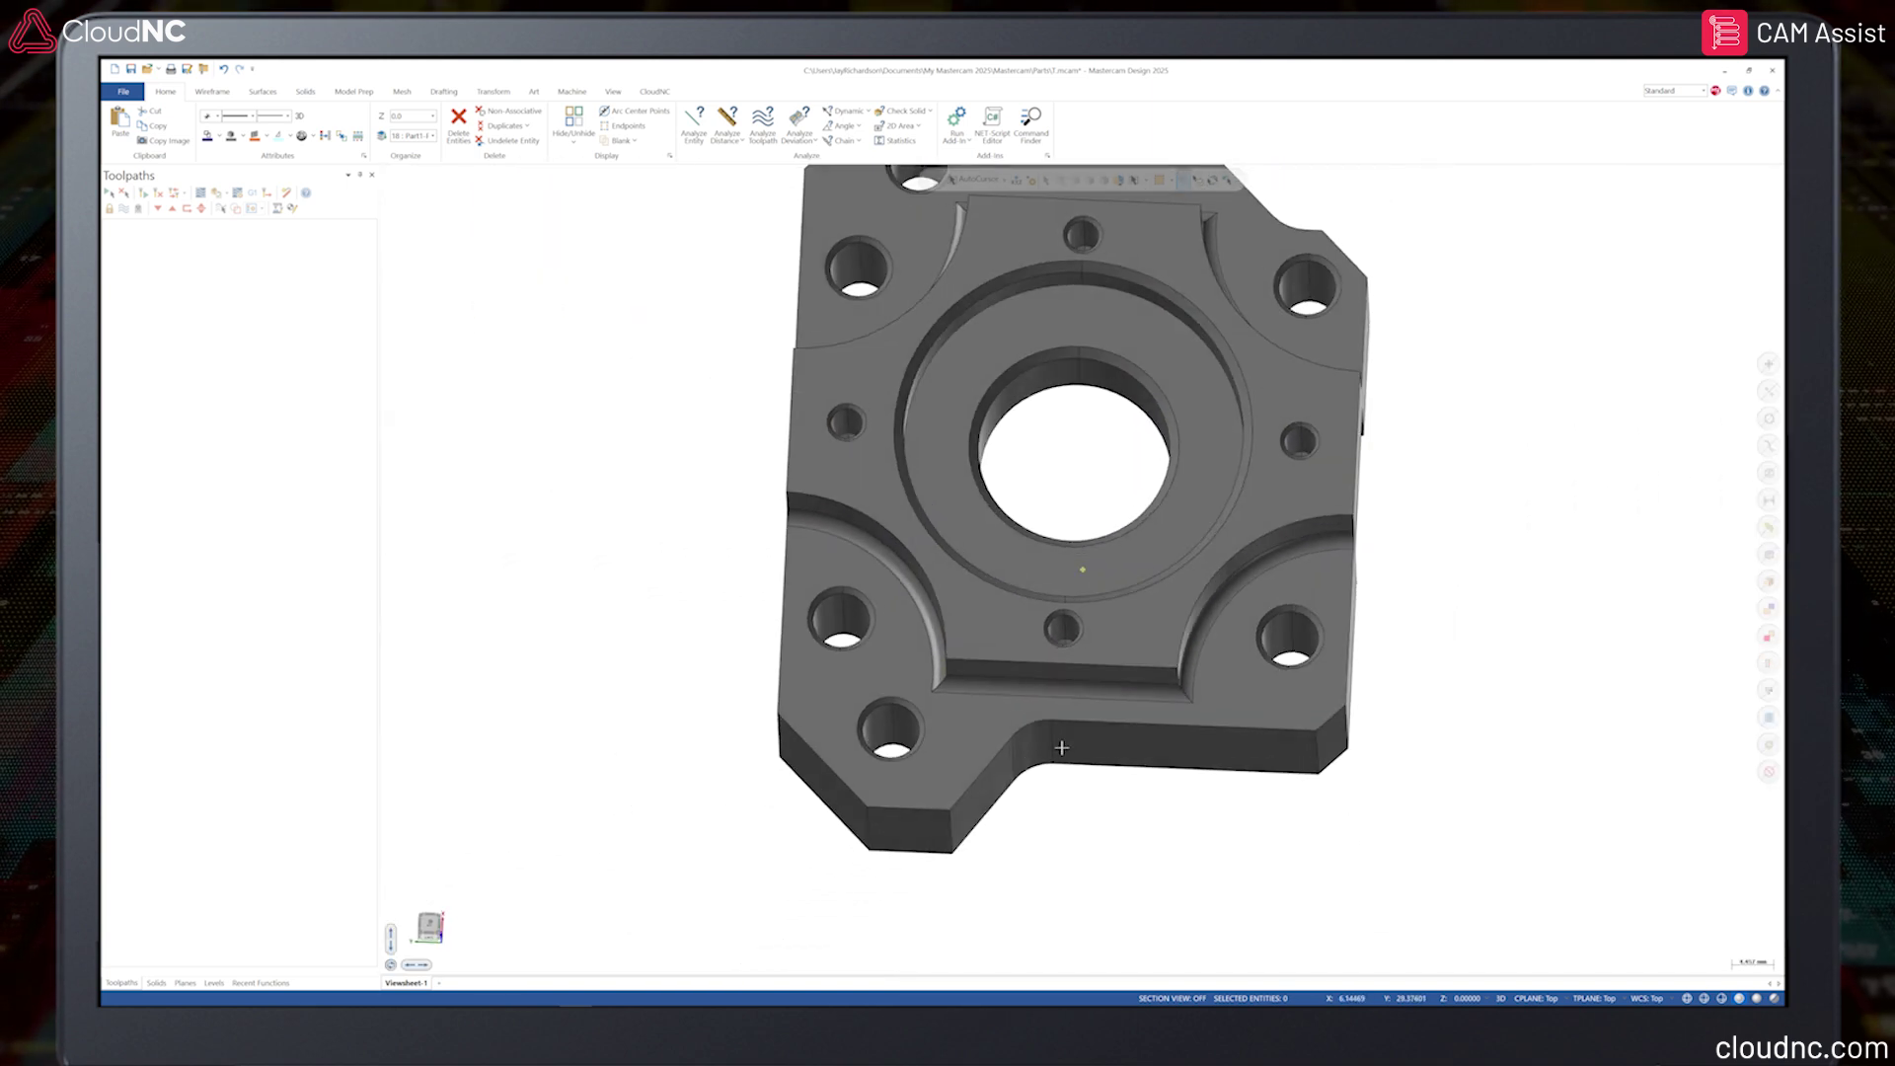
pyautogui.moveTo(1062, 747); pyautogui.dragTo(1047, 492, button='middle')
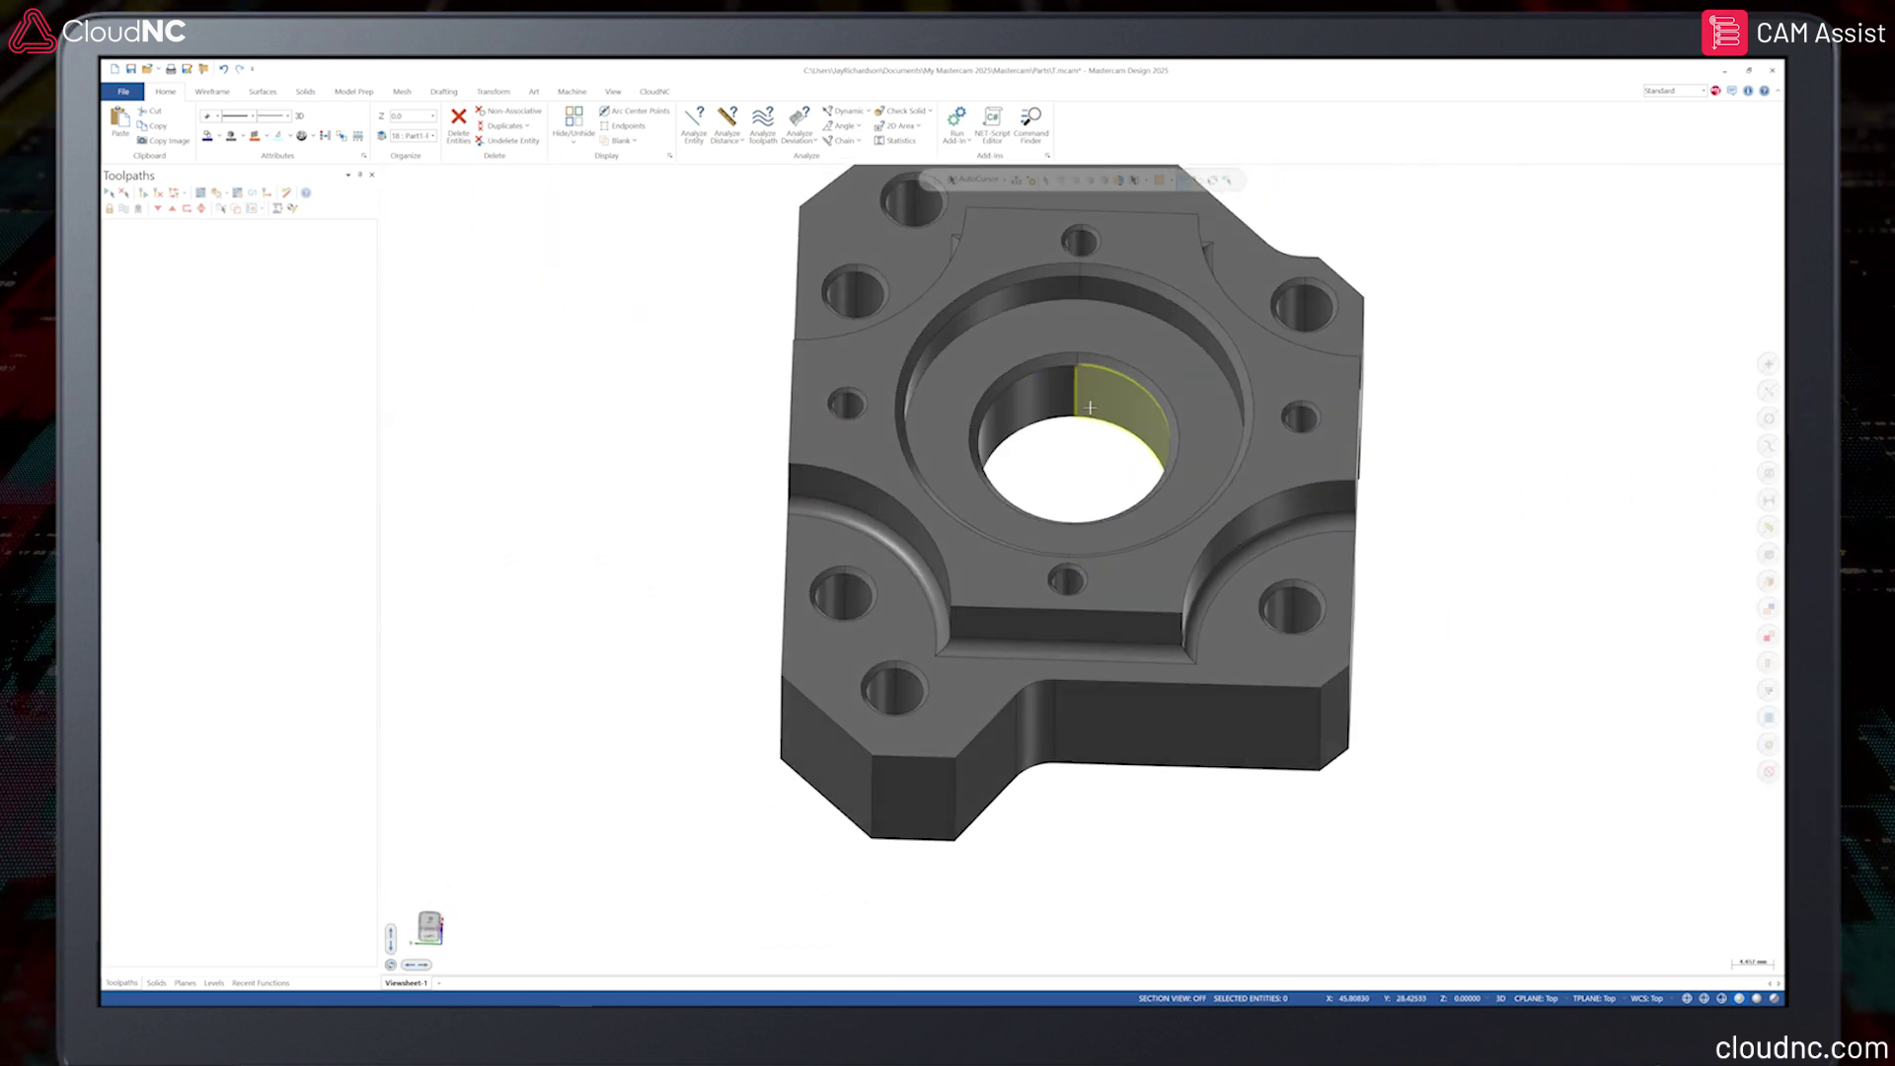
pyautogui.moveTo(1012, 611); pyautogui.dragTo(970, 664, button='middle')
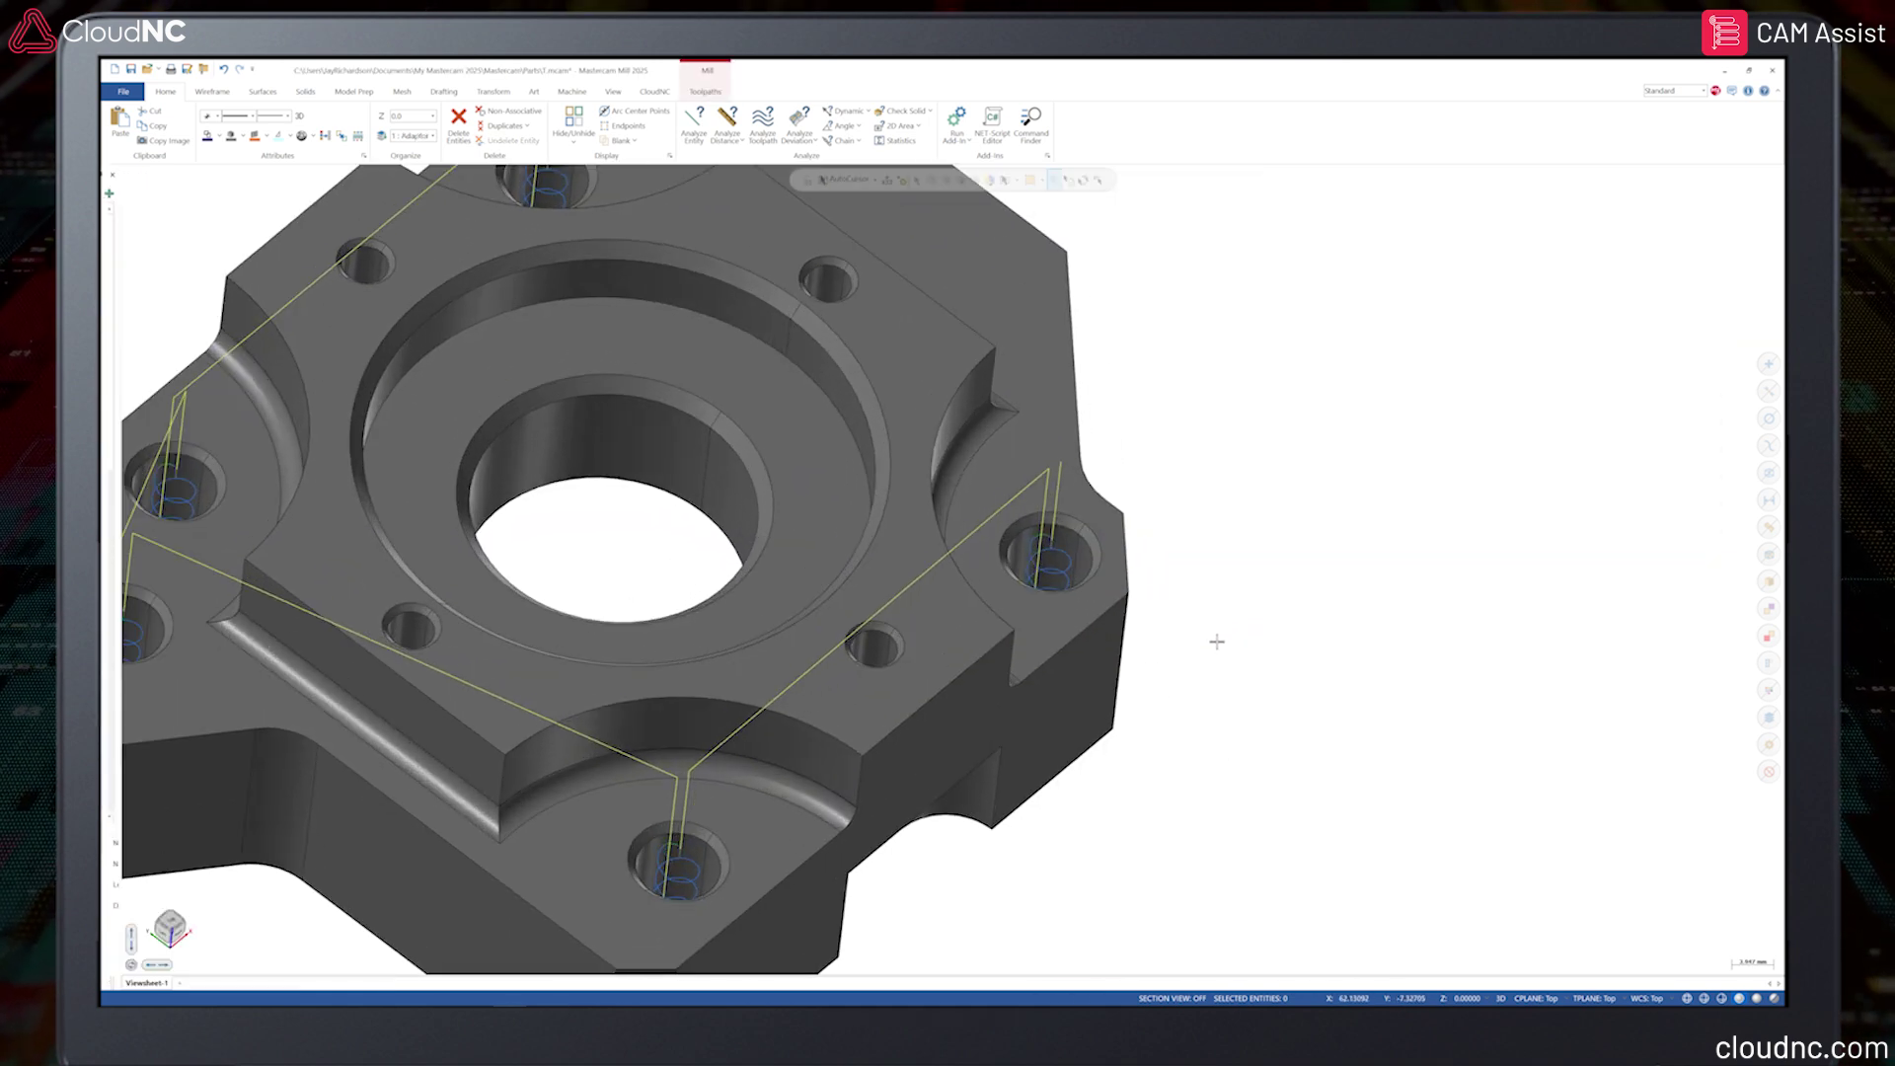
pyautogui.scroll(6, 1193, 622)
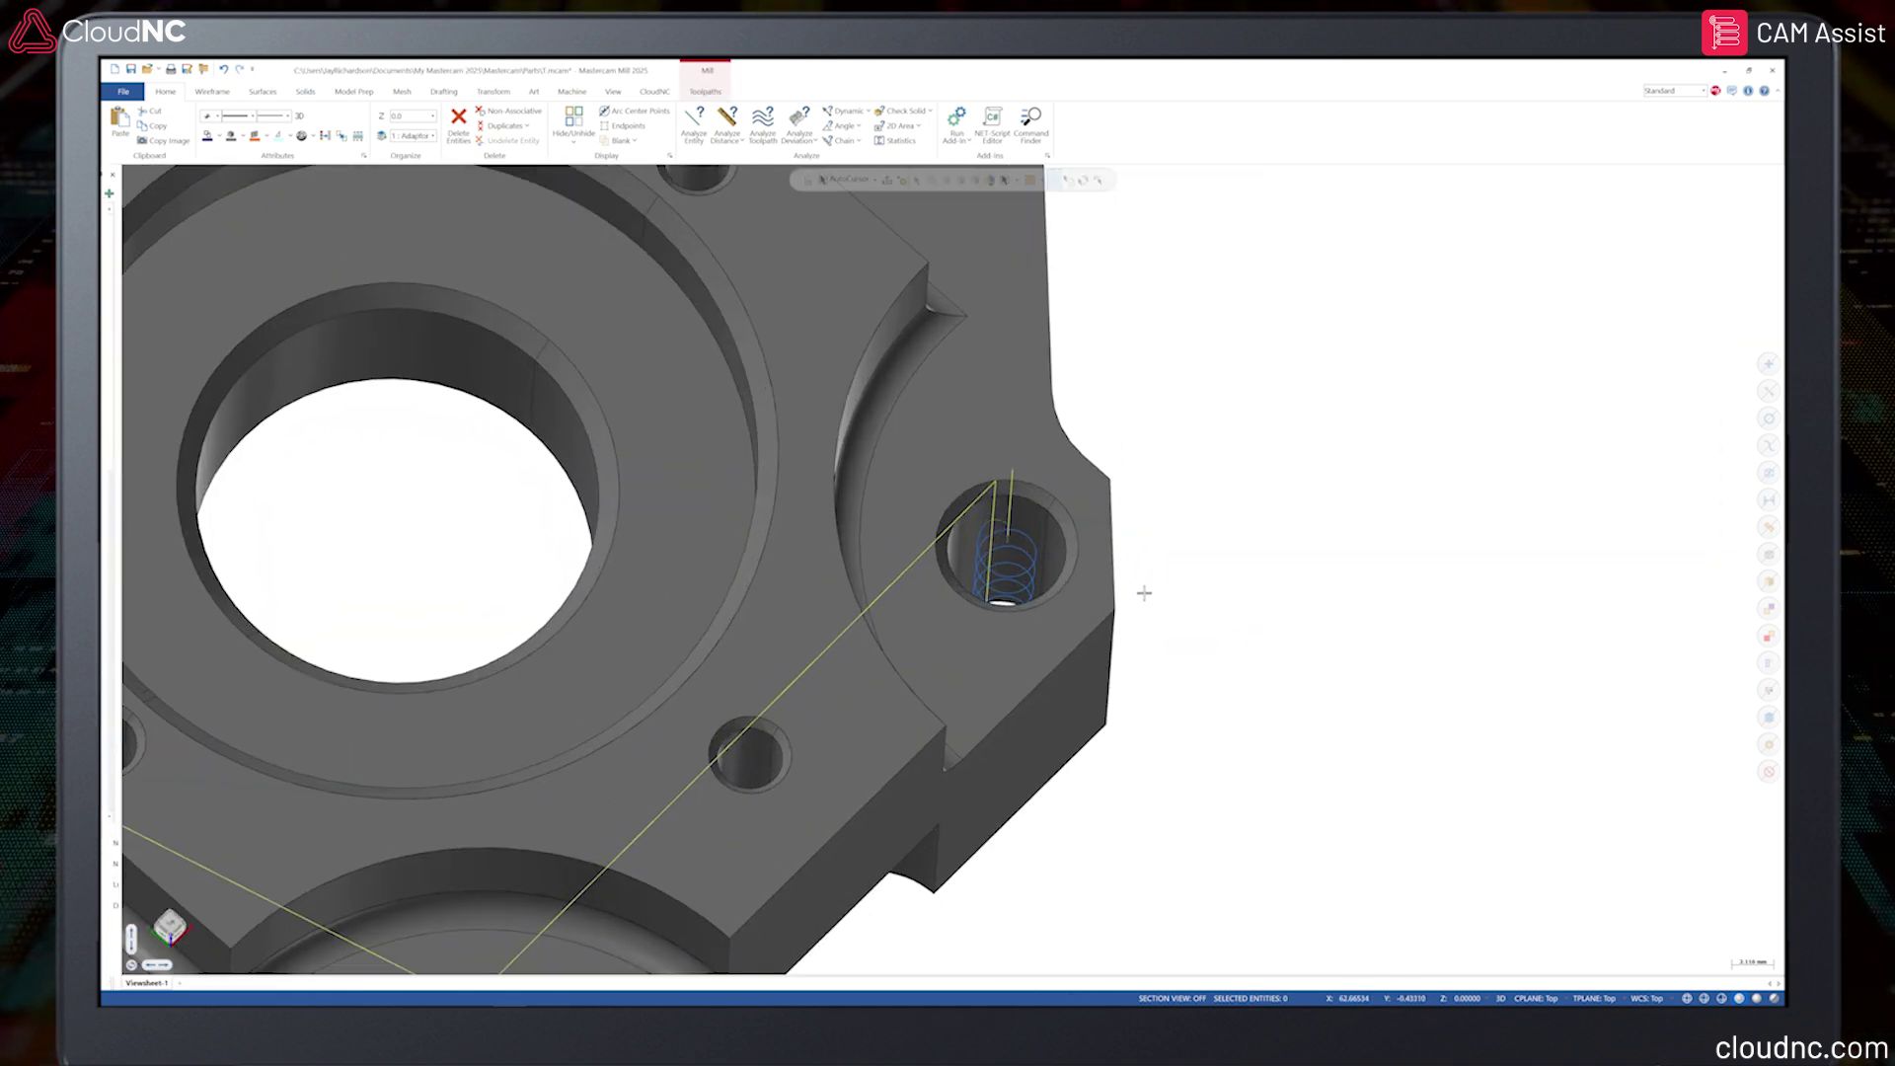
pyautogui.moveTo(1189, 600); pyautogui.dragTo(1181, 578, button='middle')
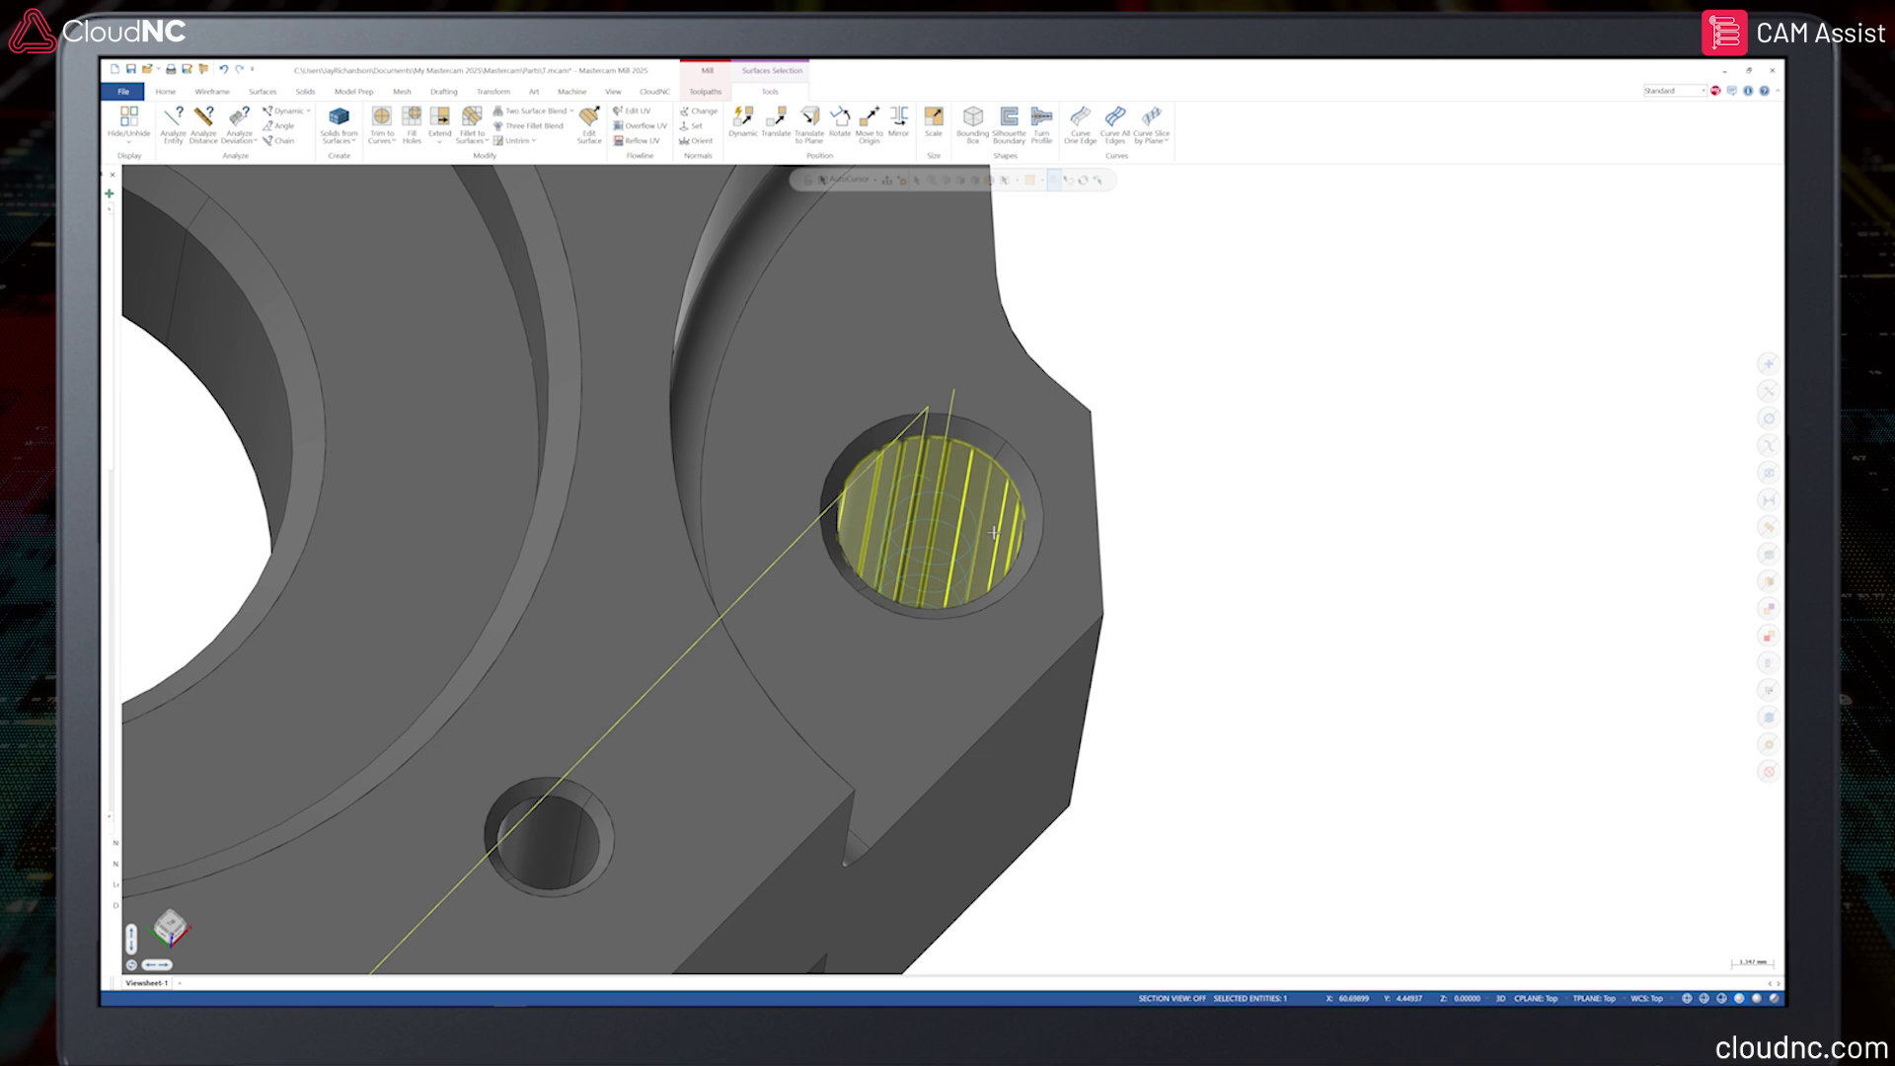
pyautogui.moveTo(1357, 534); pyautogui.dragTo(1347, 581, button='middle')
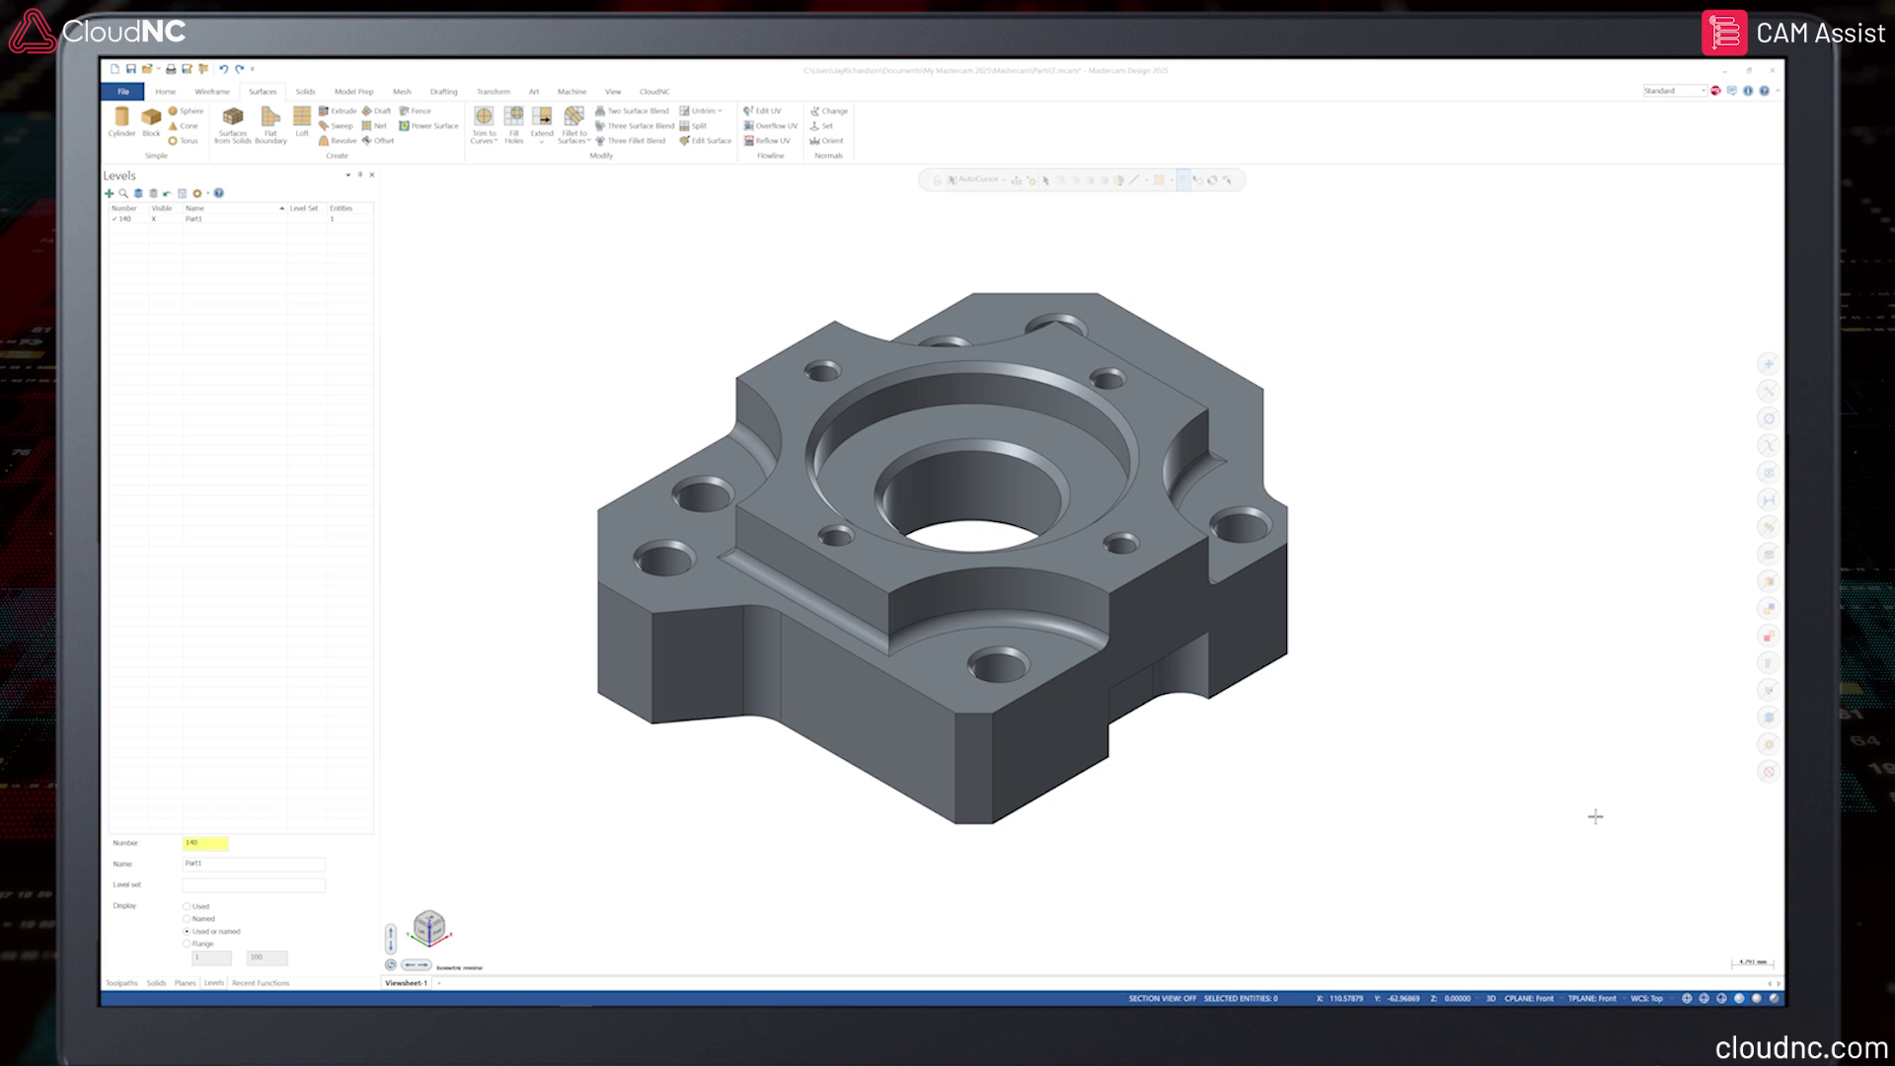
# Review the solid adaptor plate from several angles, checking its holes, fillets, recesses and outer walls.
pyautogui.moveTo(1476, 612); pyautogui.dragTo(1475, 633, button='middle')
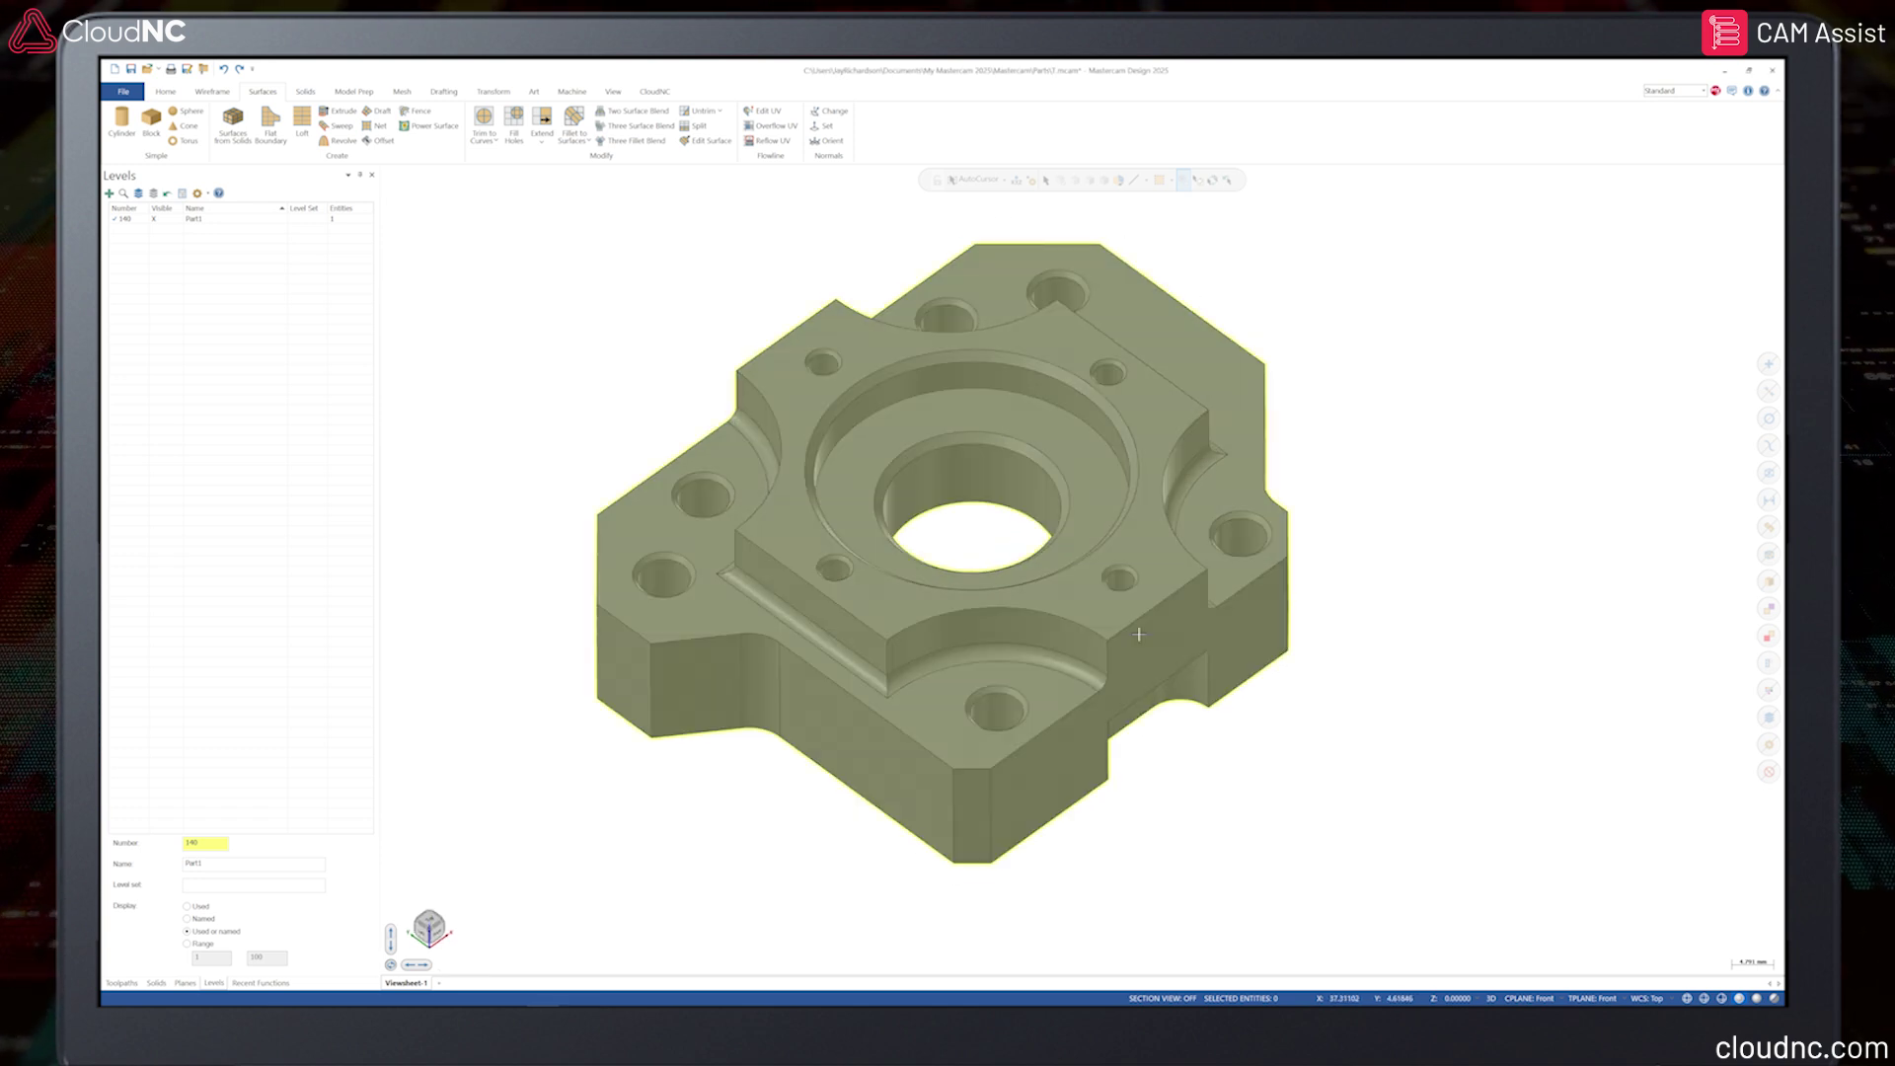
pyautogui.moveTo(1138, 634); pyautogui.dragTo(1215, 865, button='middle')
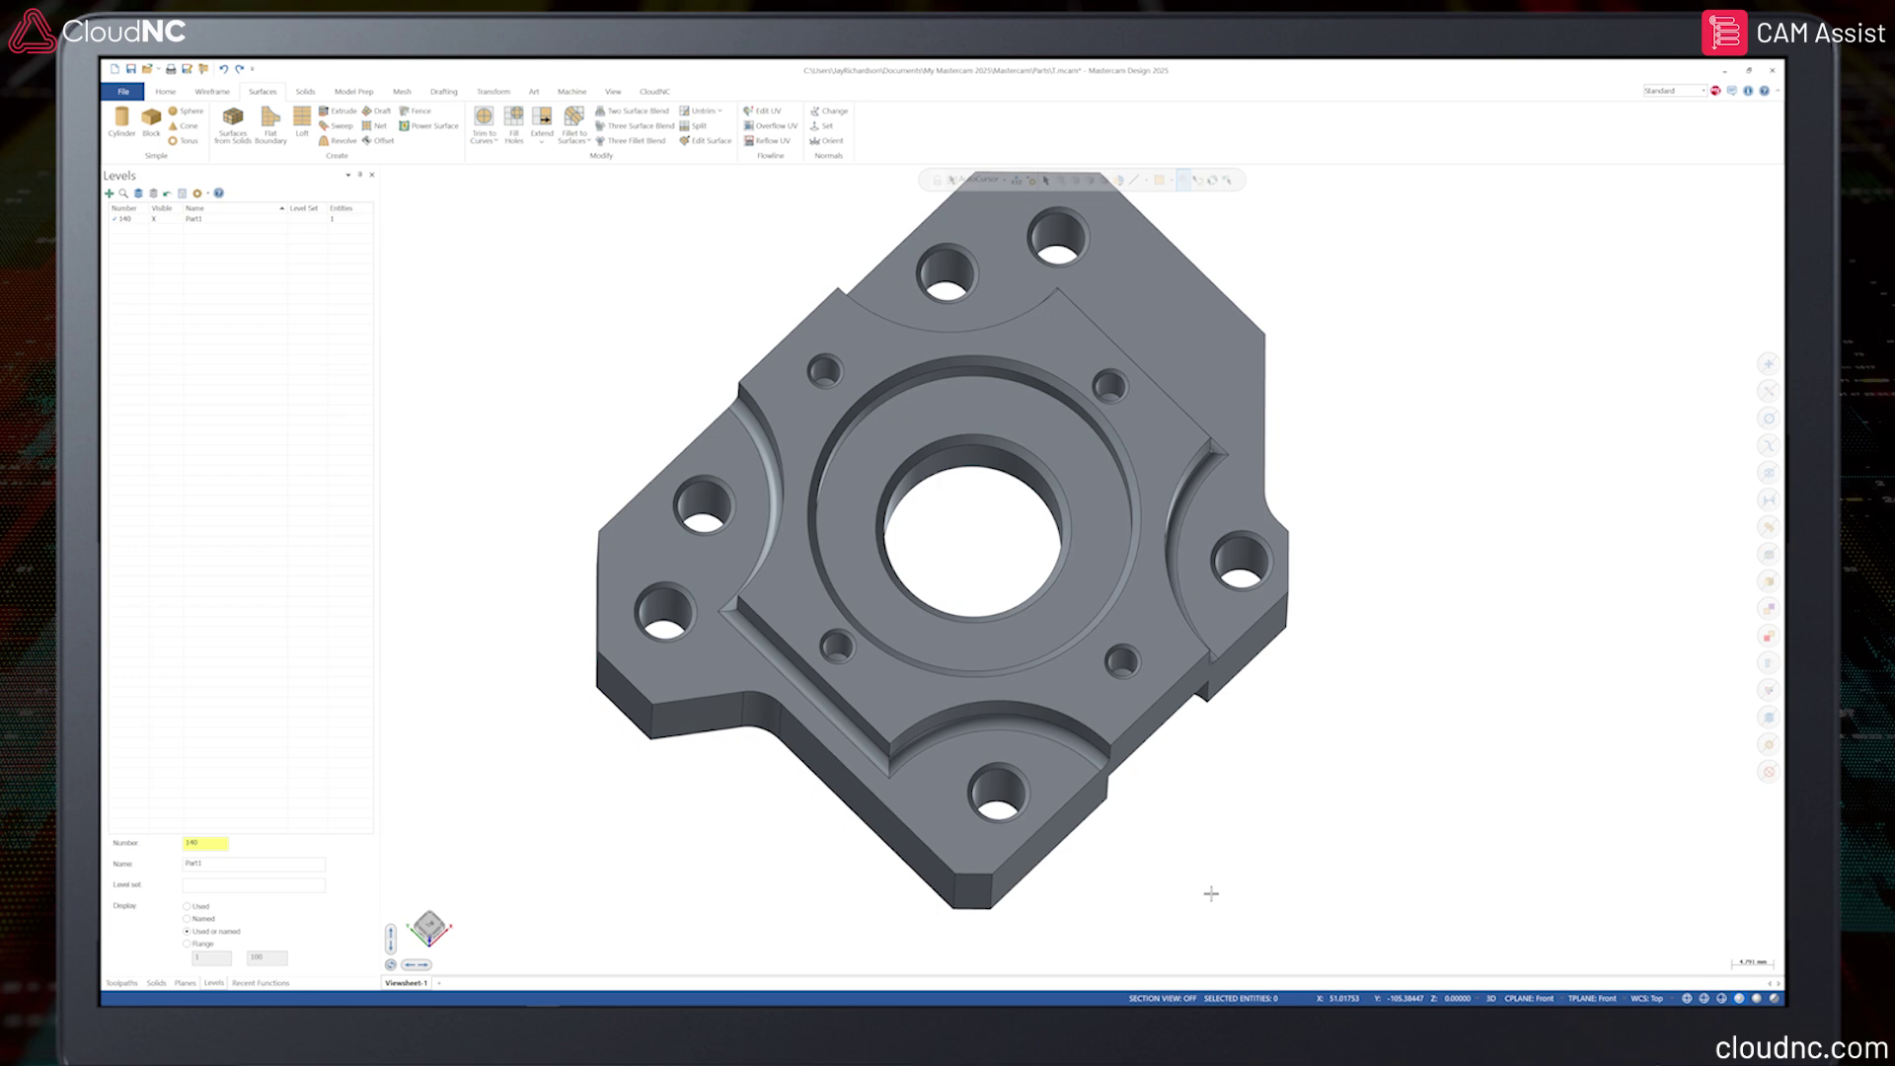
pyautogui.scroll(8, 1188, 790)
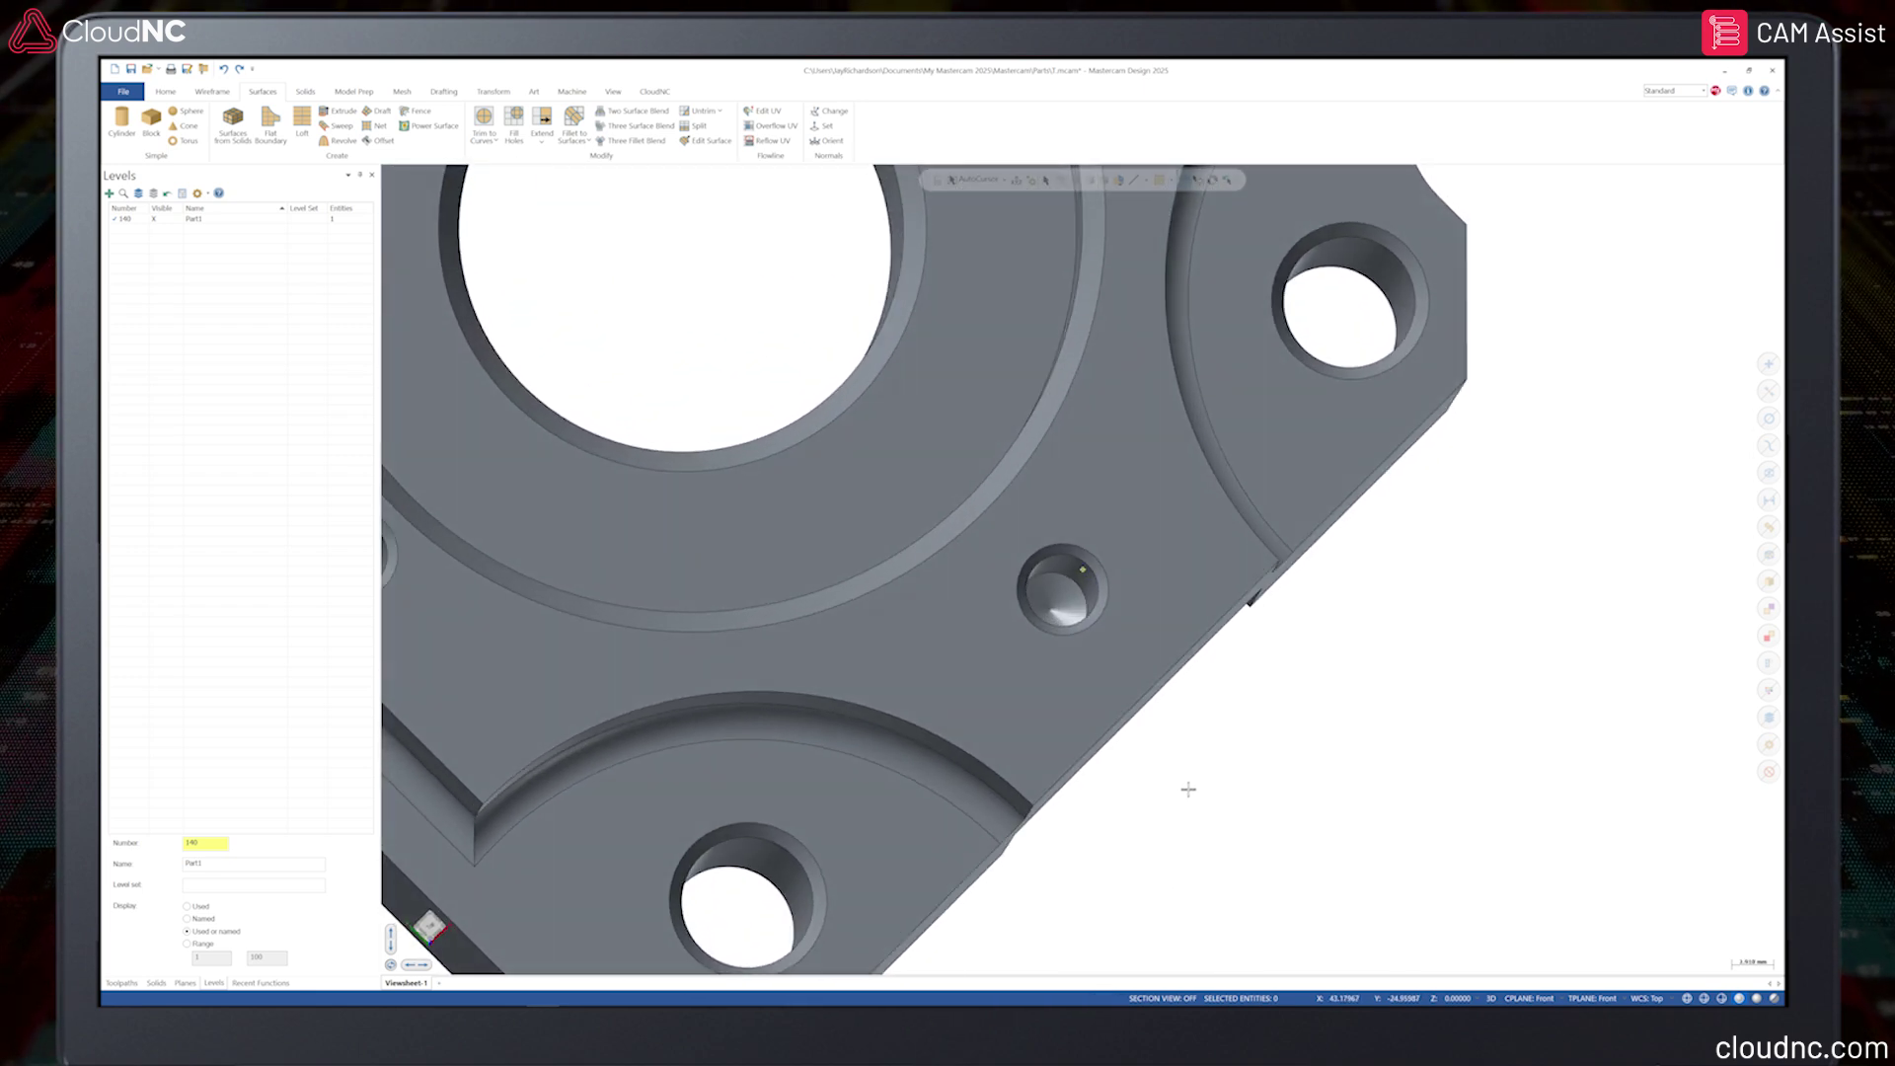
pyautogui.scroll(-5, 1189, 790)
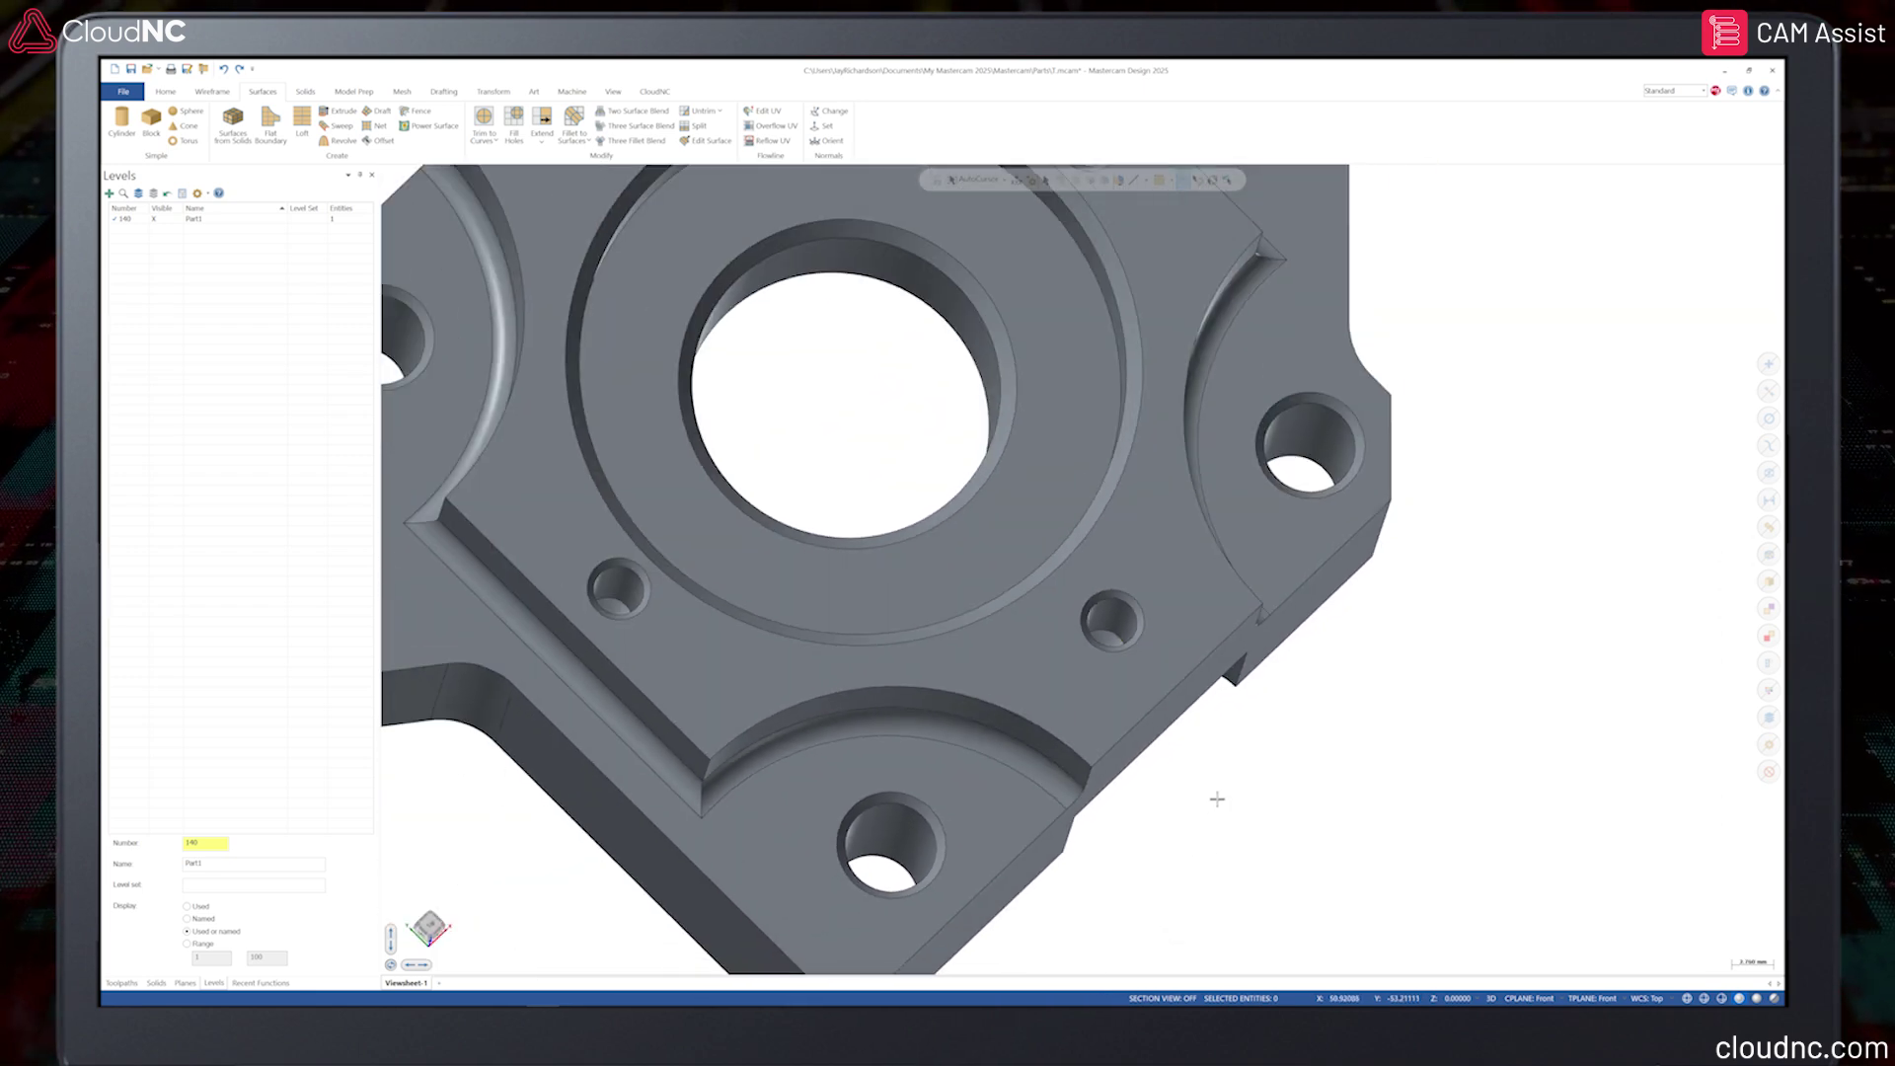
pyautogui.scroll(-4, 1217, 799)
pyautogui.moveTo(1219, 801); pyautogui.dragTo(1170, 835, button='middle')
pyautogui.scroll(4, 1166, 836)
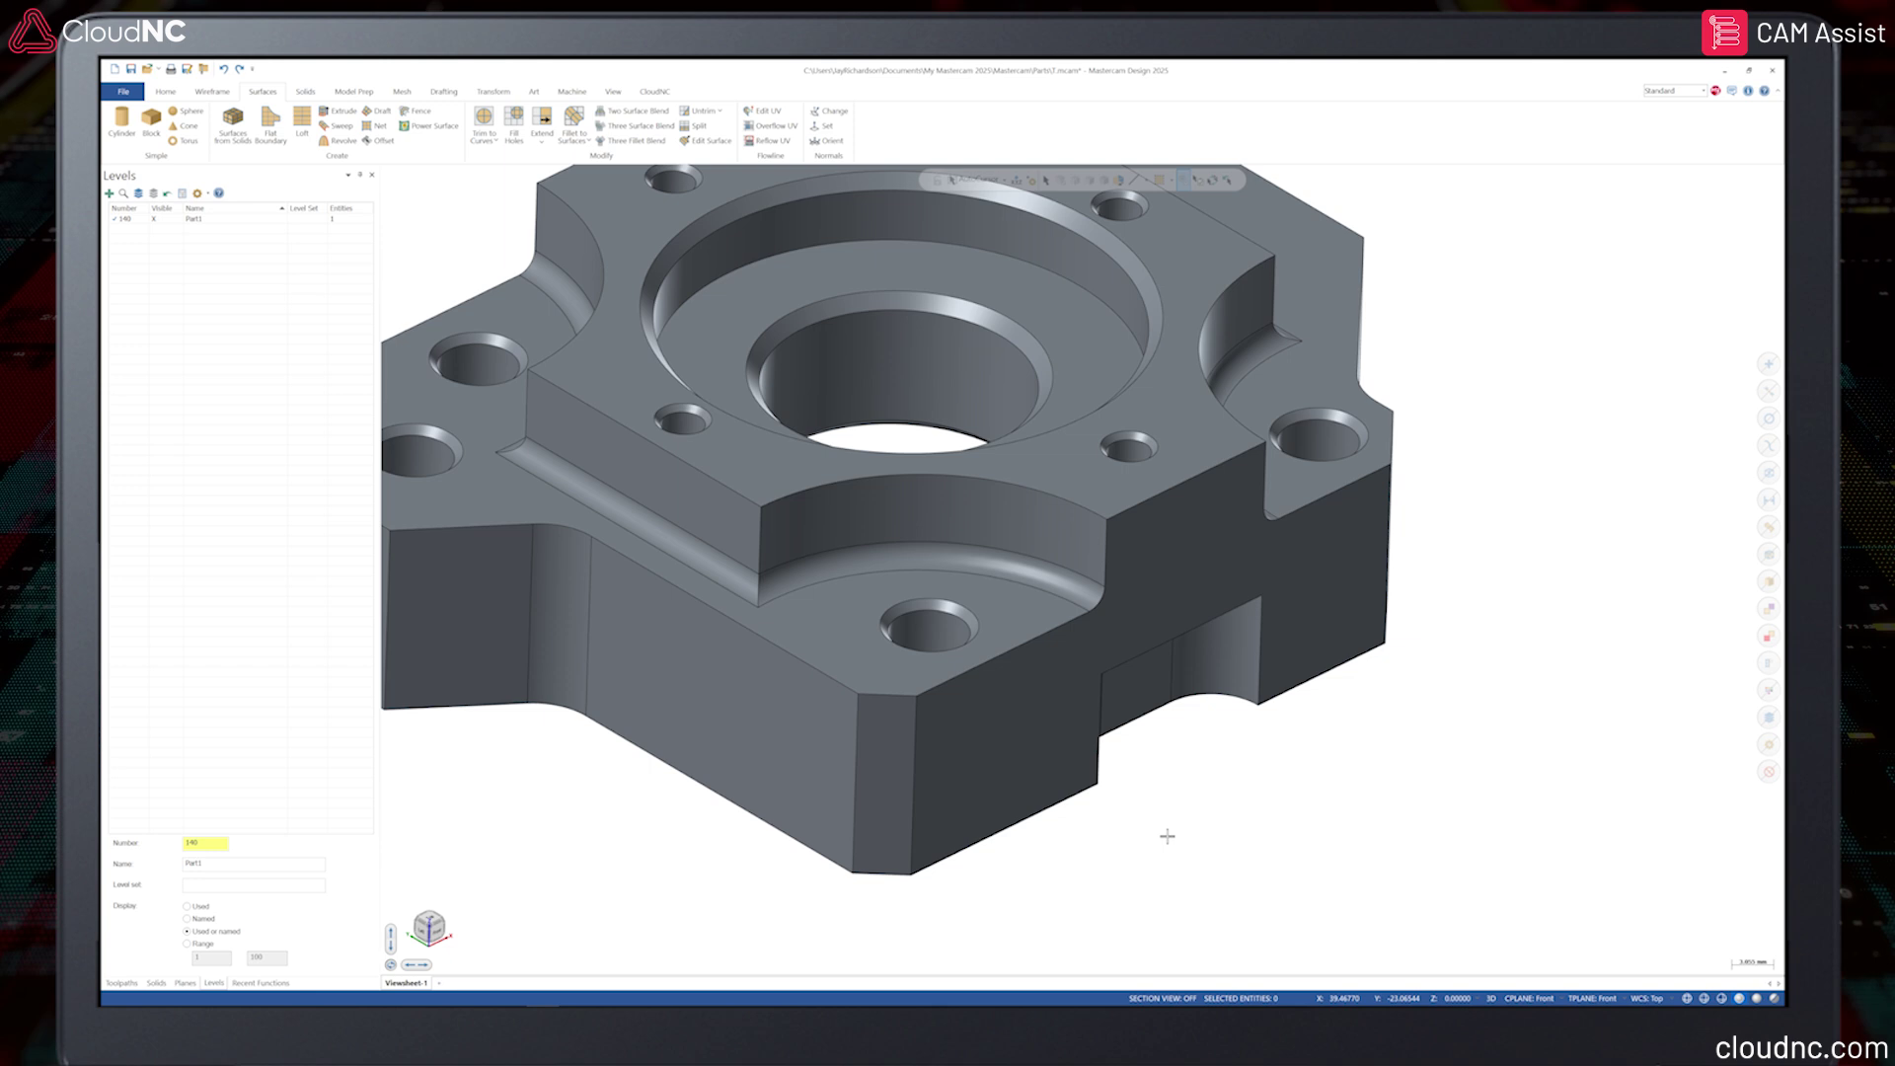
pyautogui.scroll(3, 1167, 836)
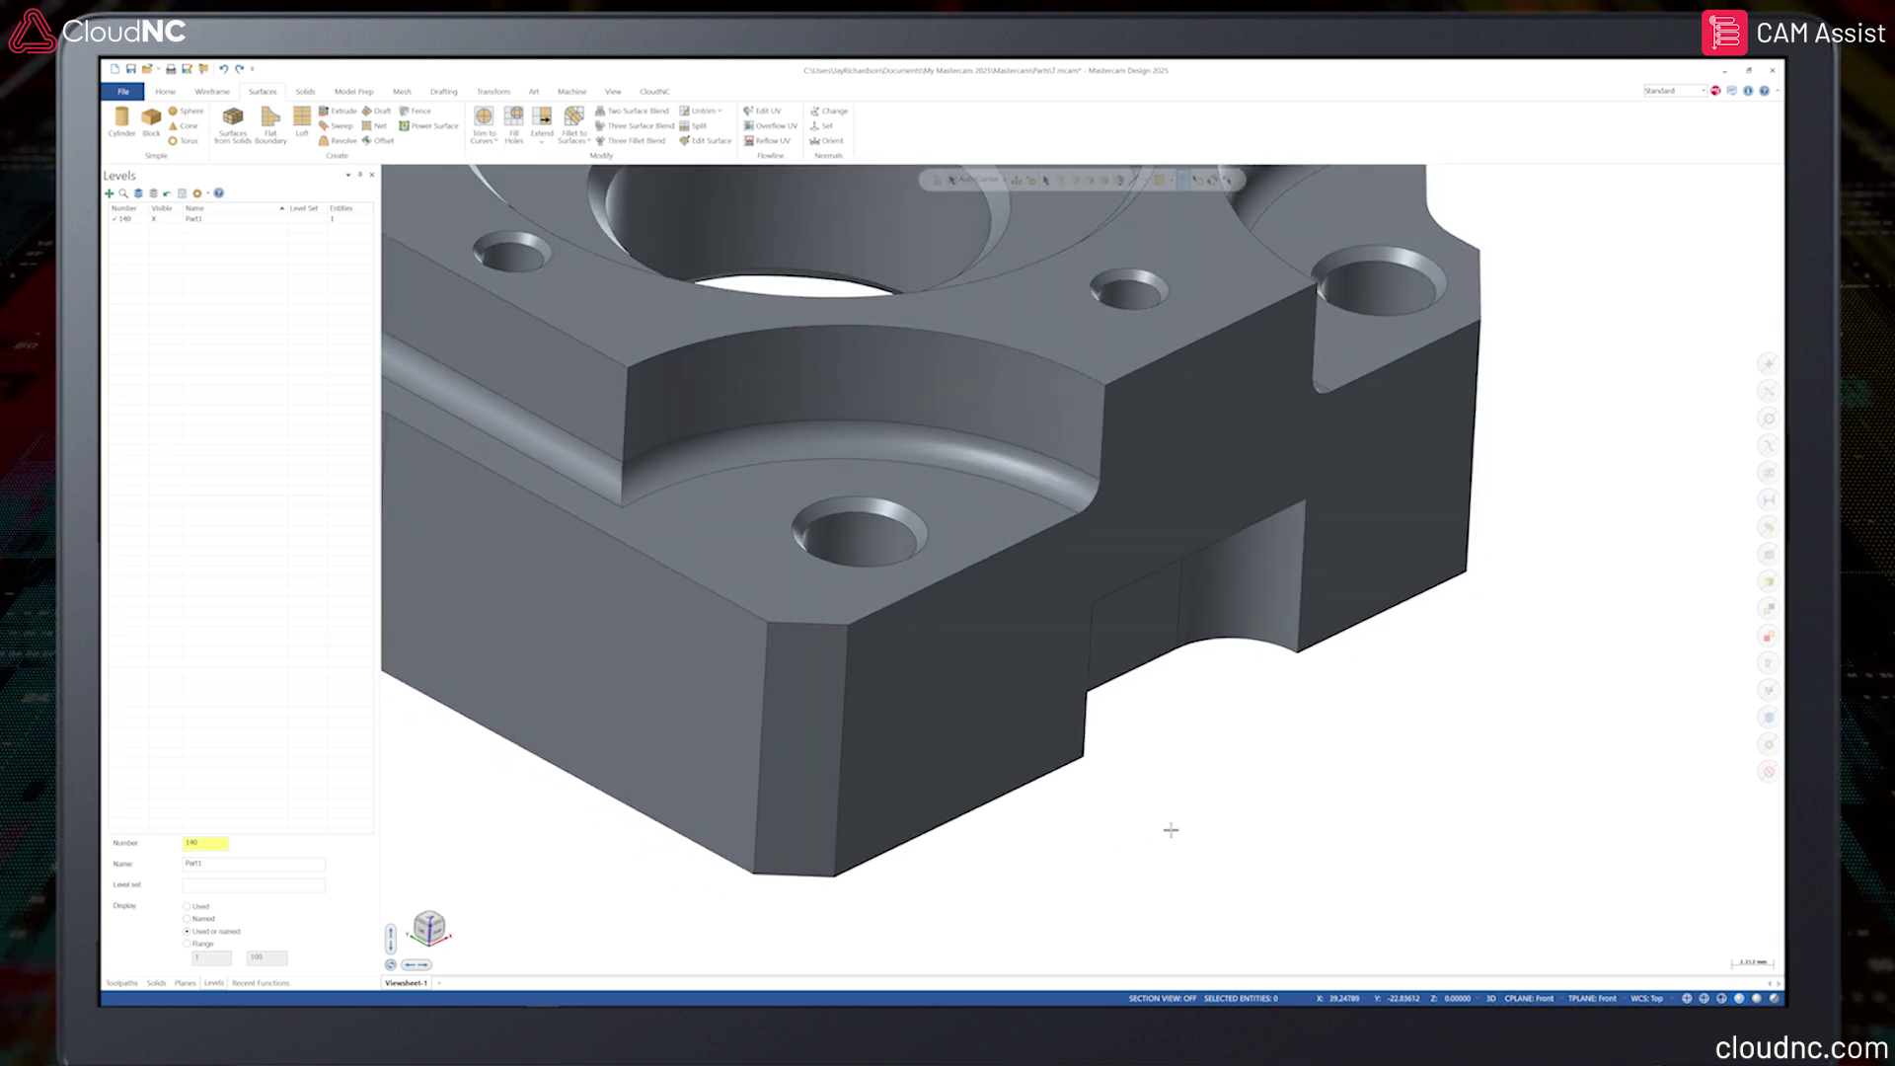
pyautogui.scroll(-5, 1171, 830)
pyautogui.moveTo(1230, 811); pyautogui.dragTo(1130, 832, button='middle')
pyautogui.scroll(5, 1490, 786)
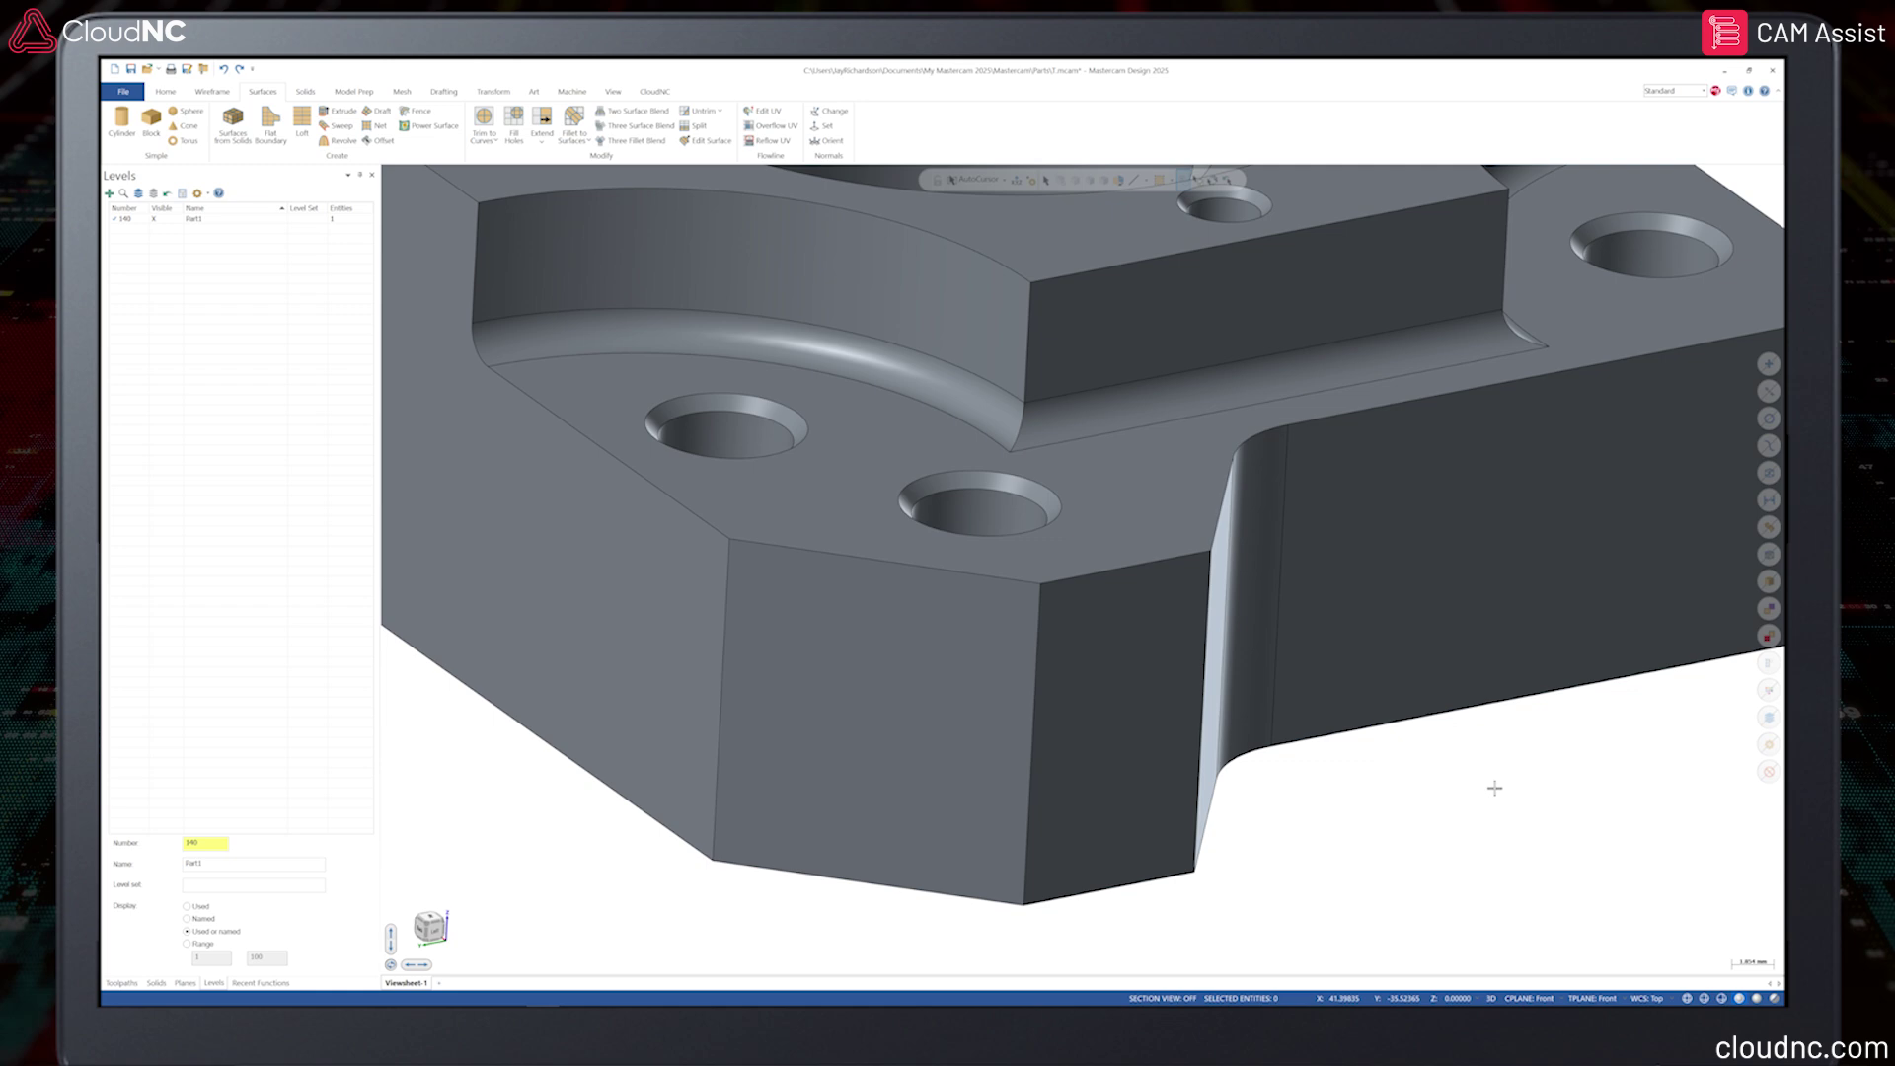
pyautogui.scroll(-5, 1459, 818)
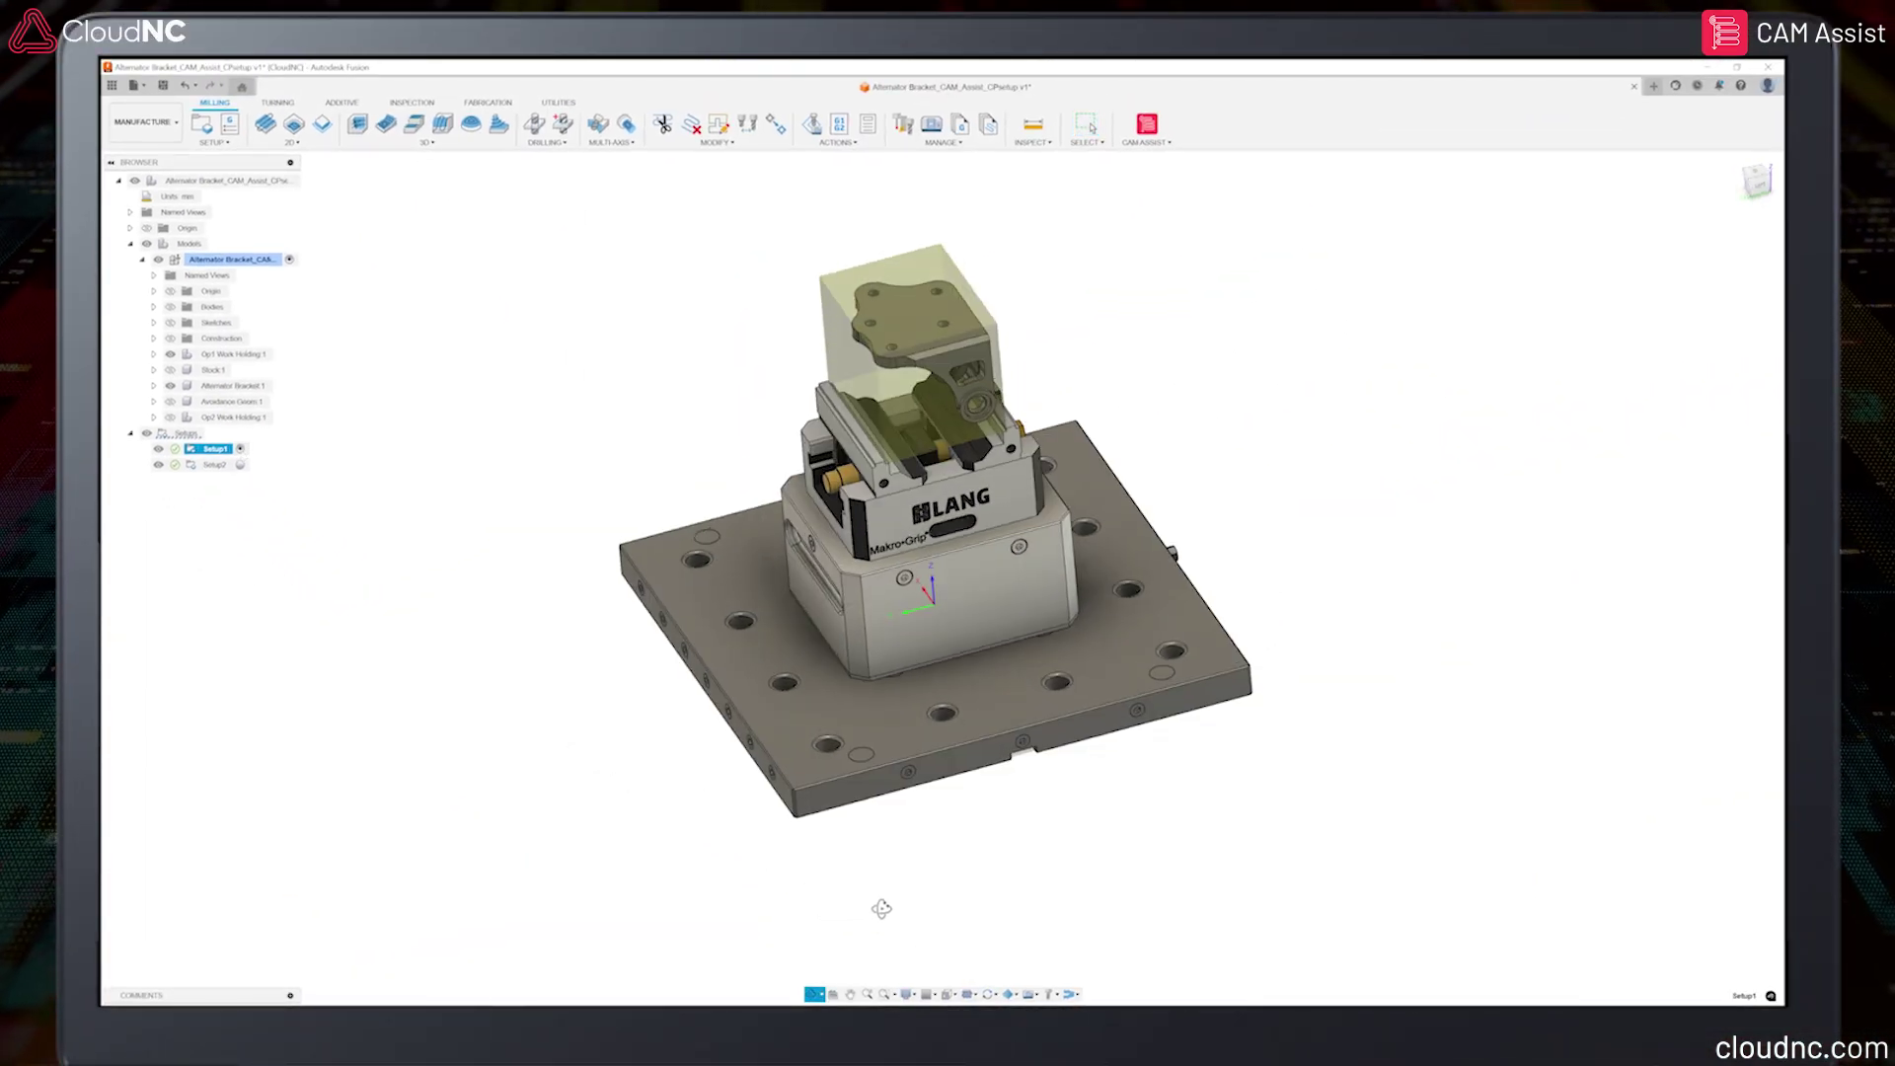
# Assign both vise jaws, the vise body, the riser block and the base plate as fixture bodies of Setup1.
pyautogui.keyDown('shift'); pyautogui.moveTo(882, 908); pyautogui.dragTo(1098, 891, button='middle'); pyautogui.keyUp('shift')
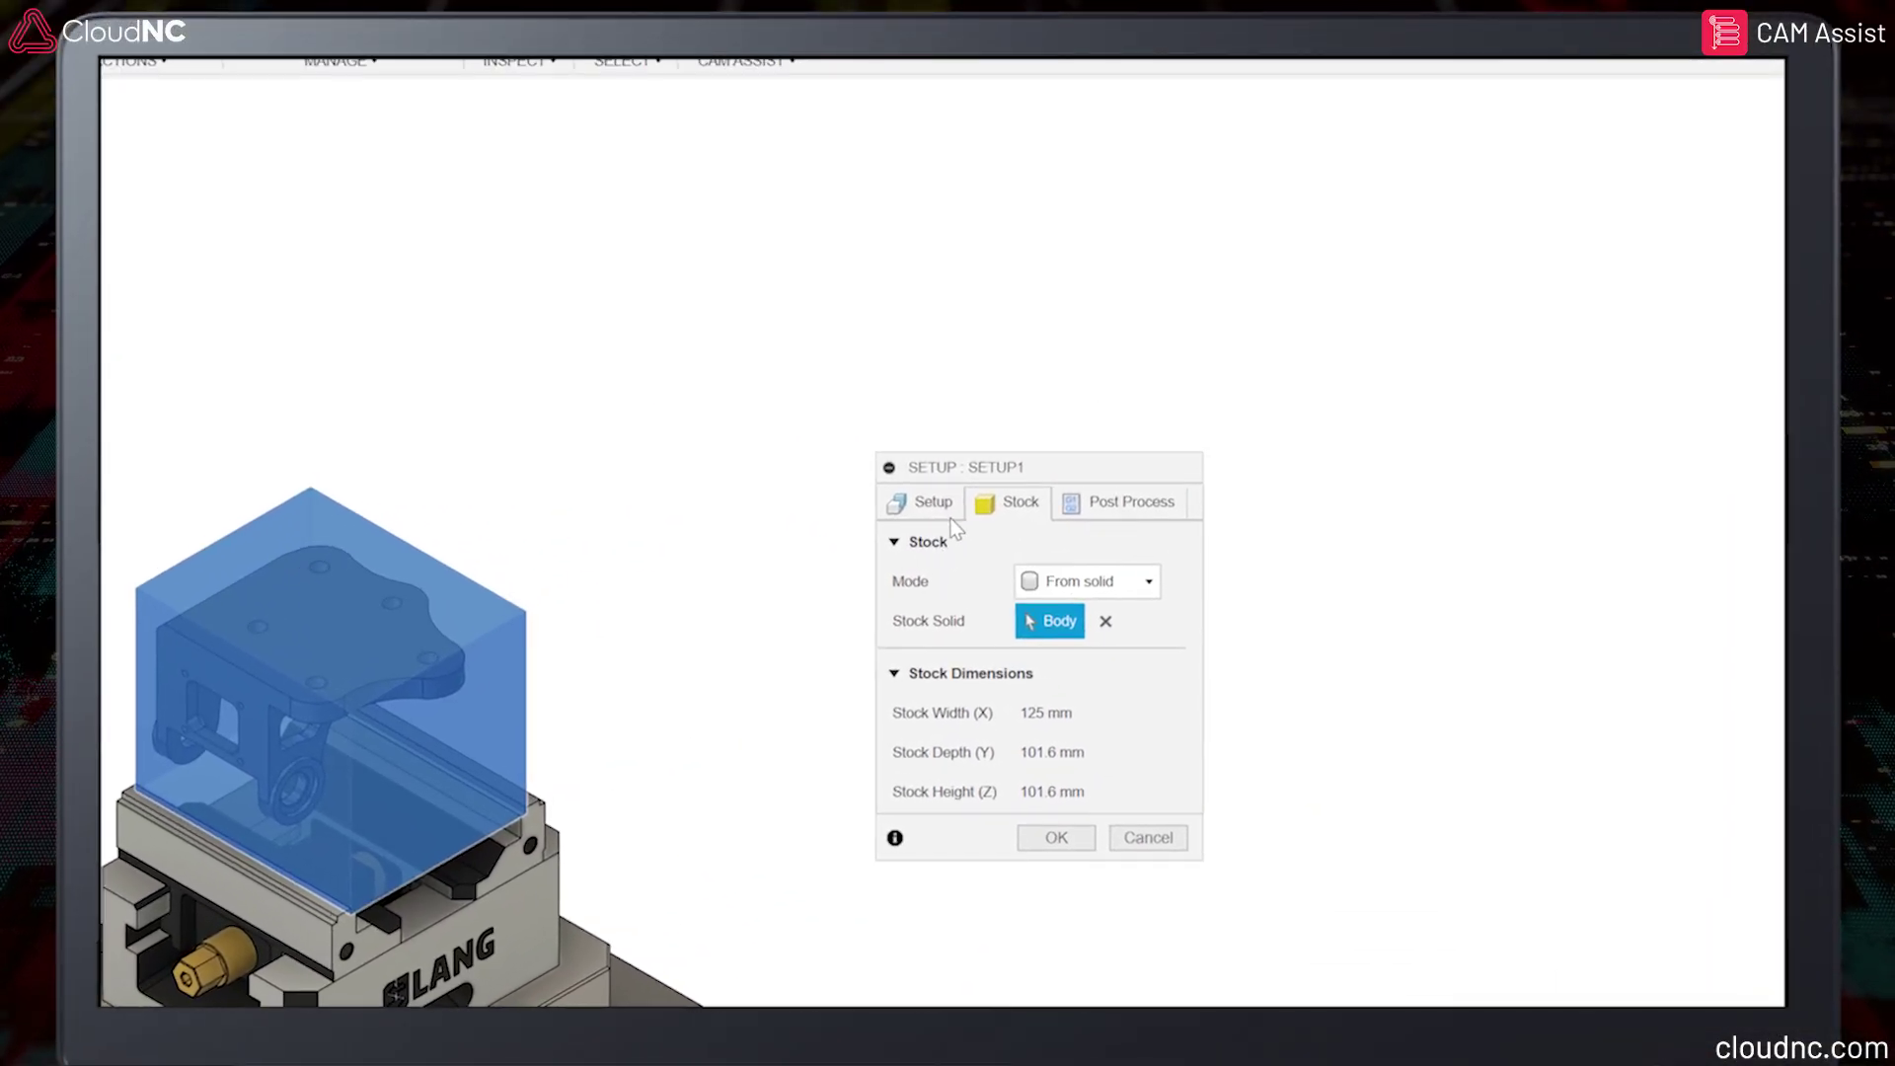
pyautogui.click(1044, 494)
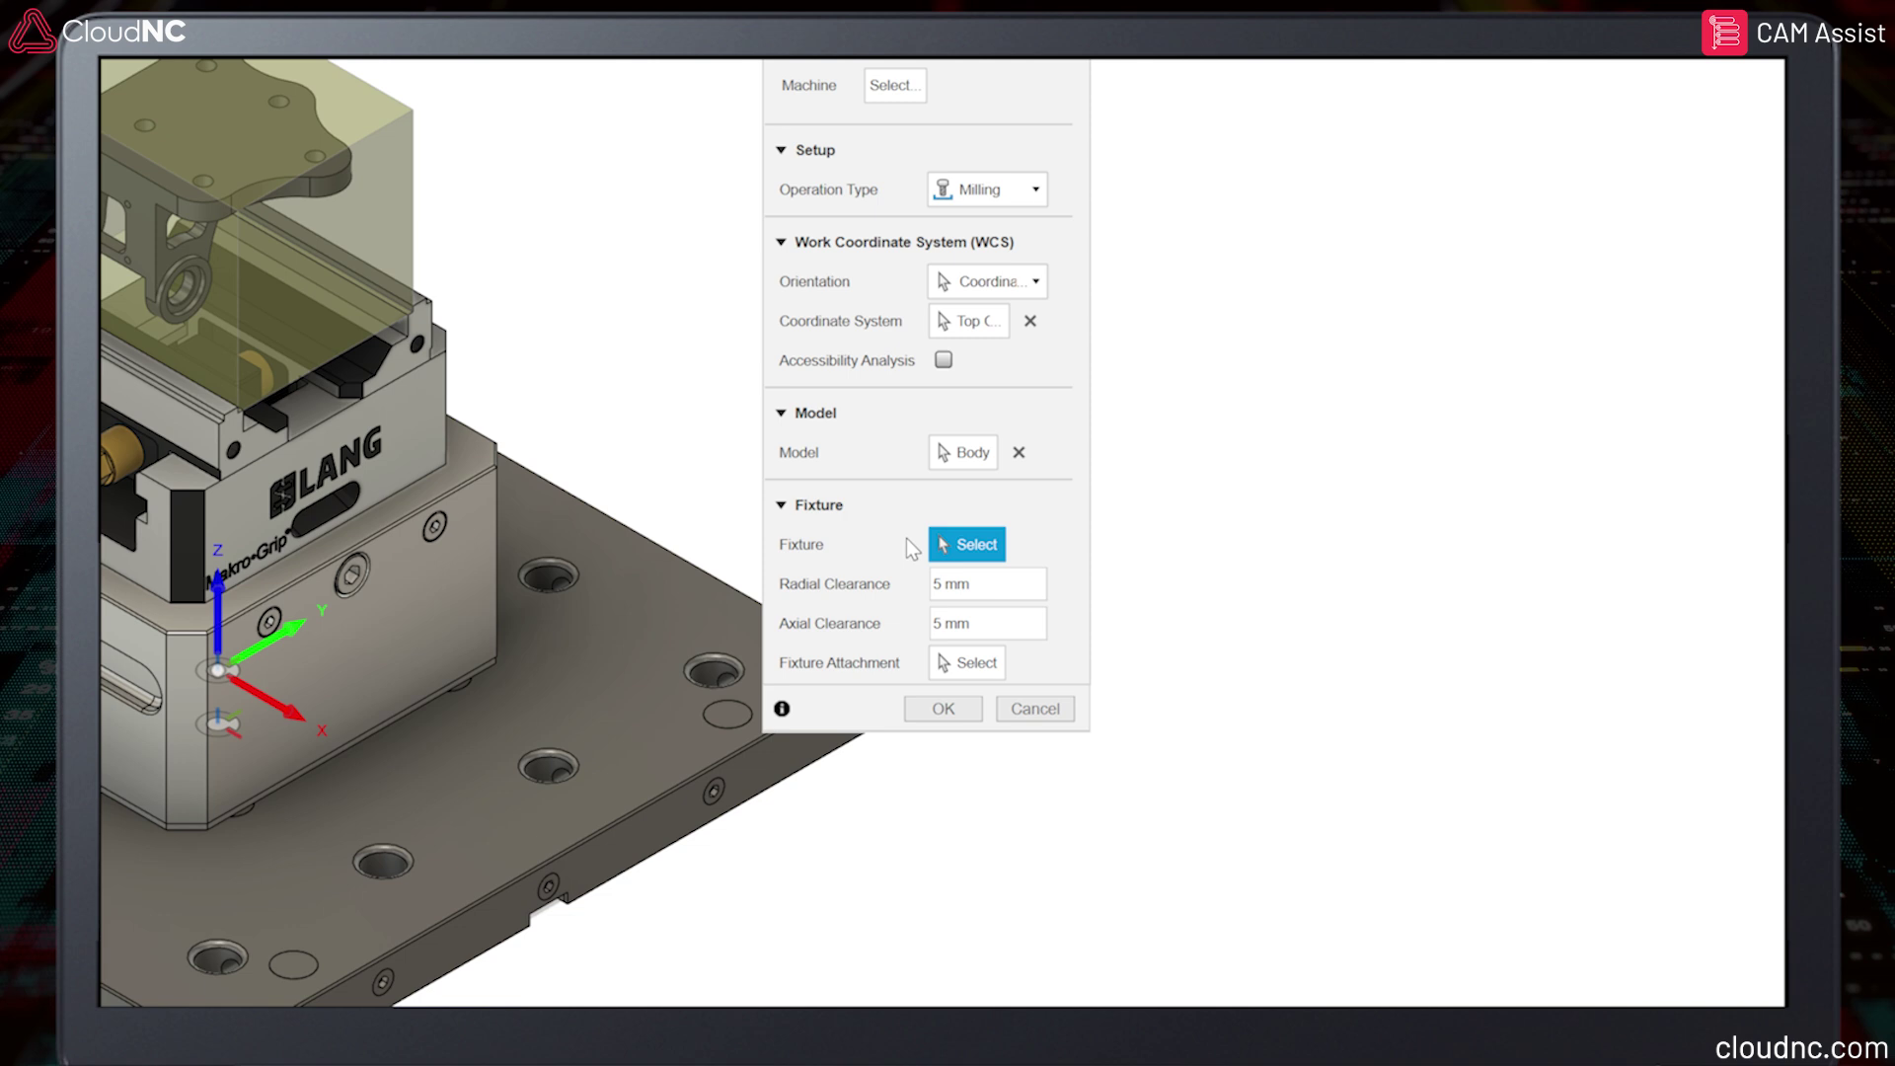
pyautogui.click(341, 413)
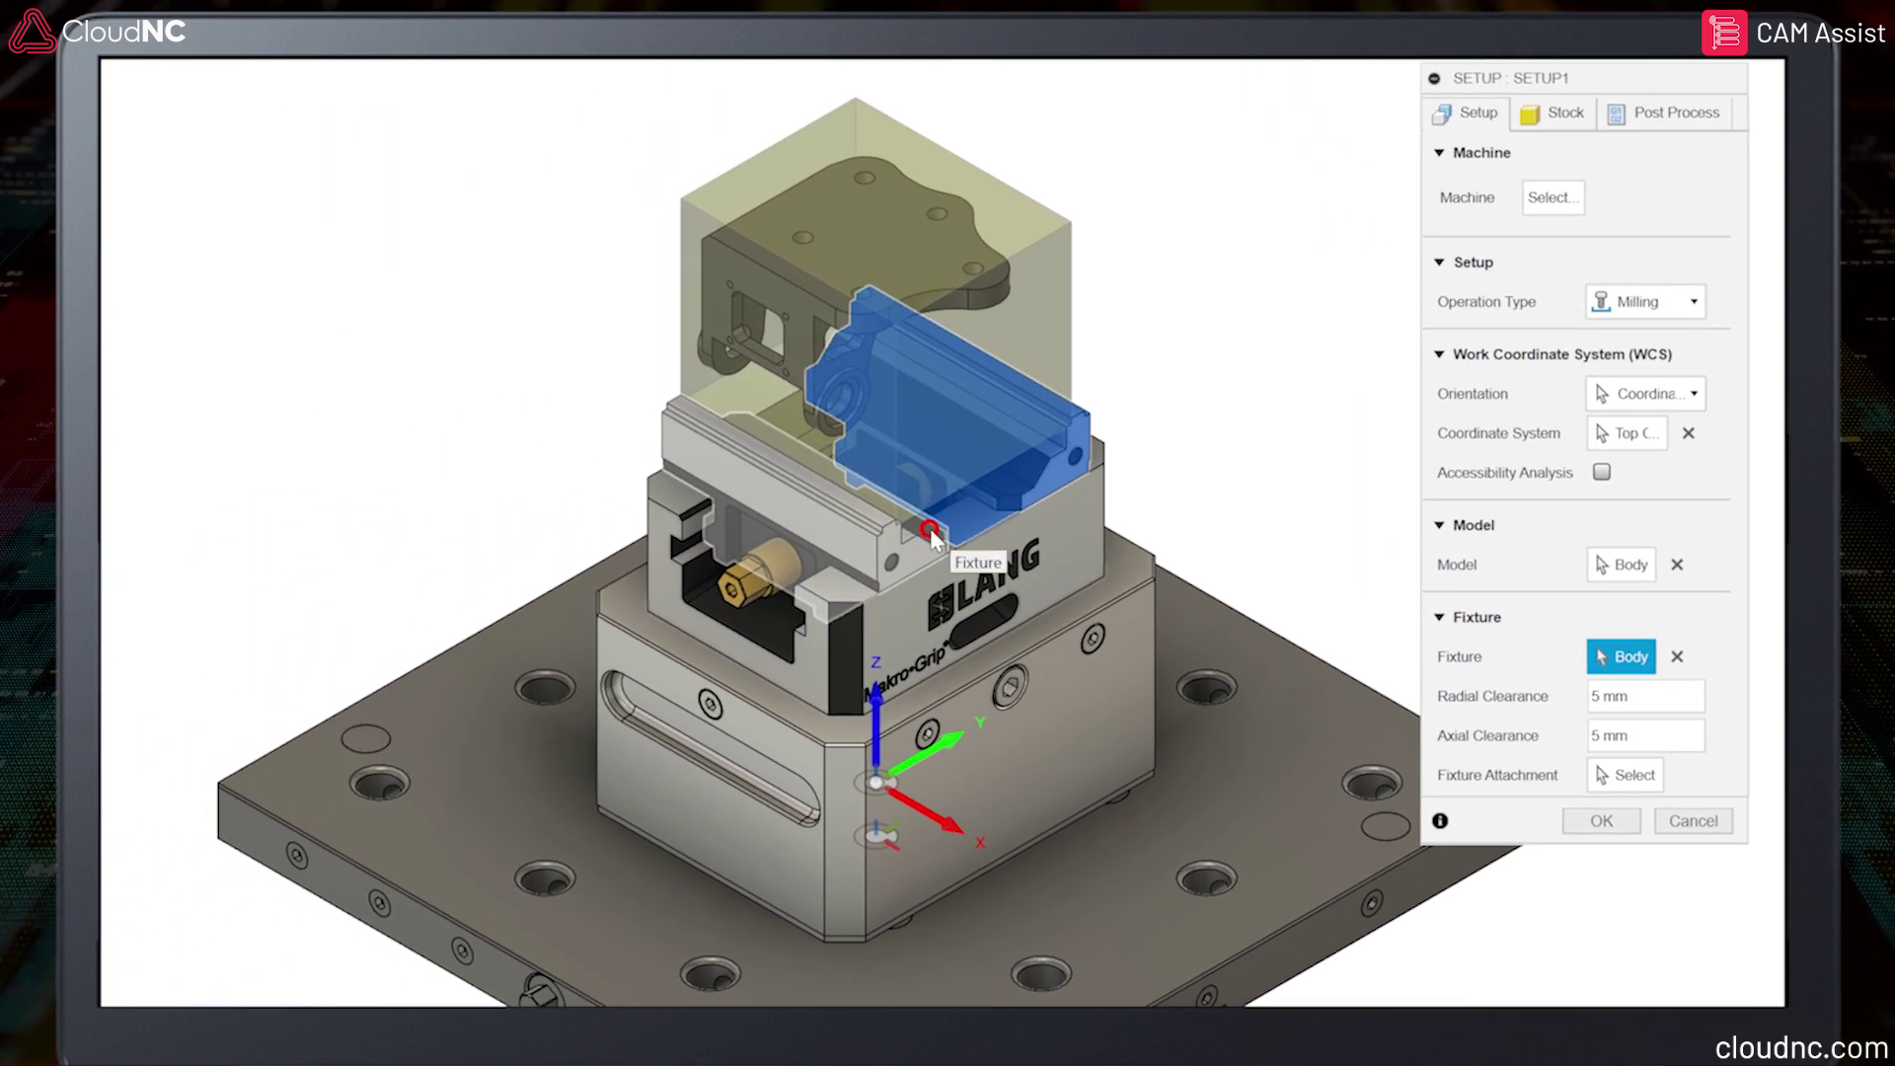
pyautogui.click(933, 536)
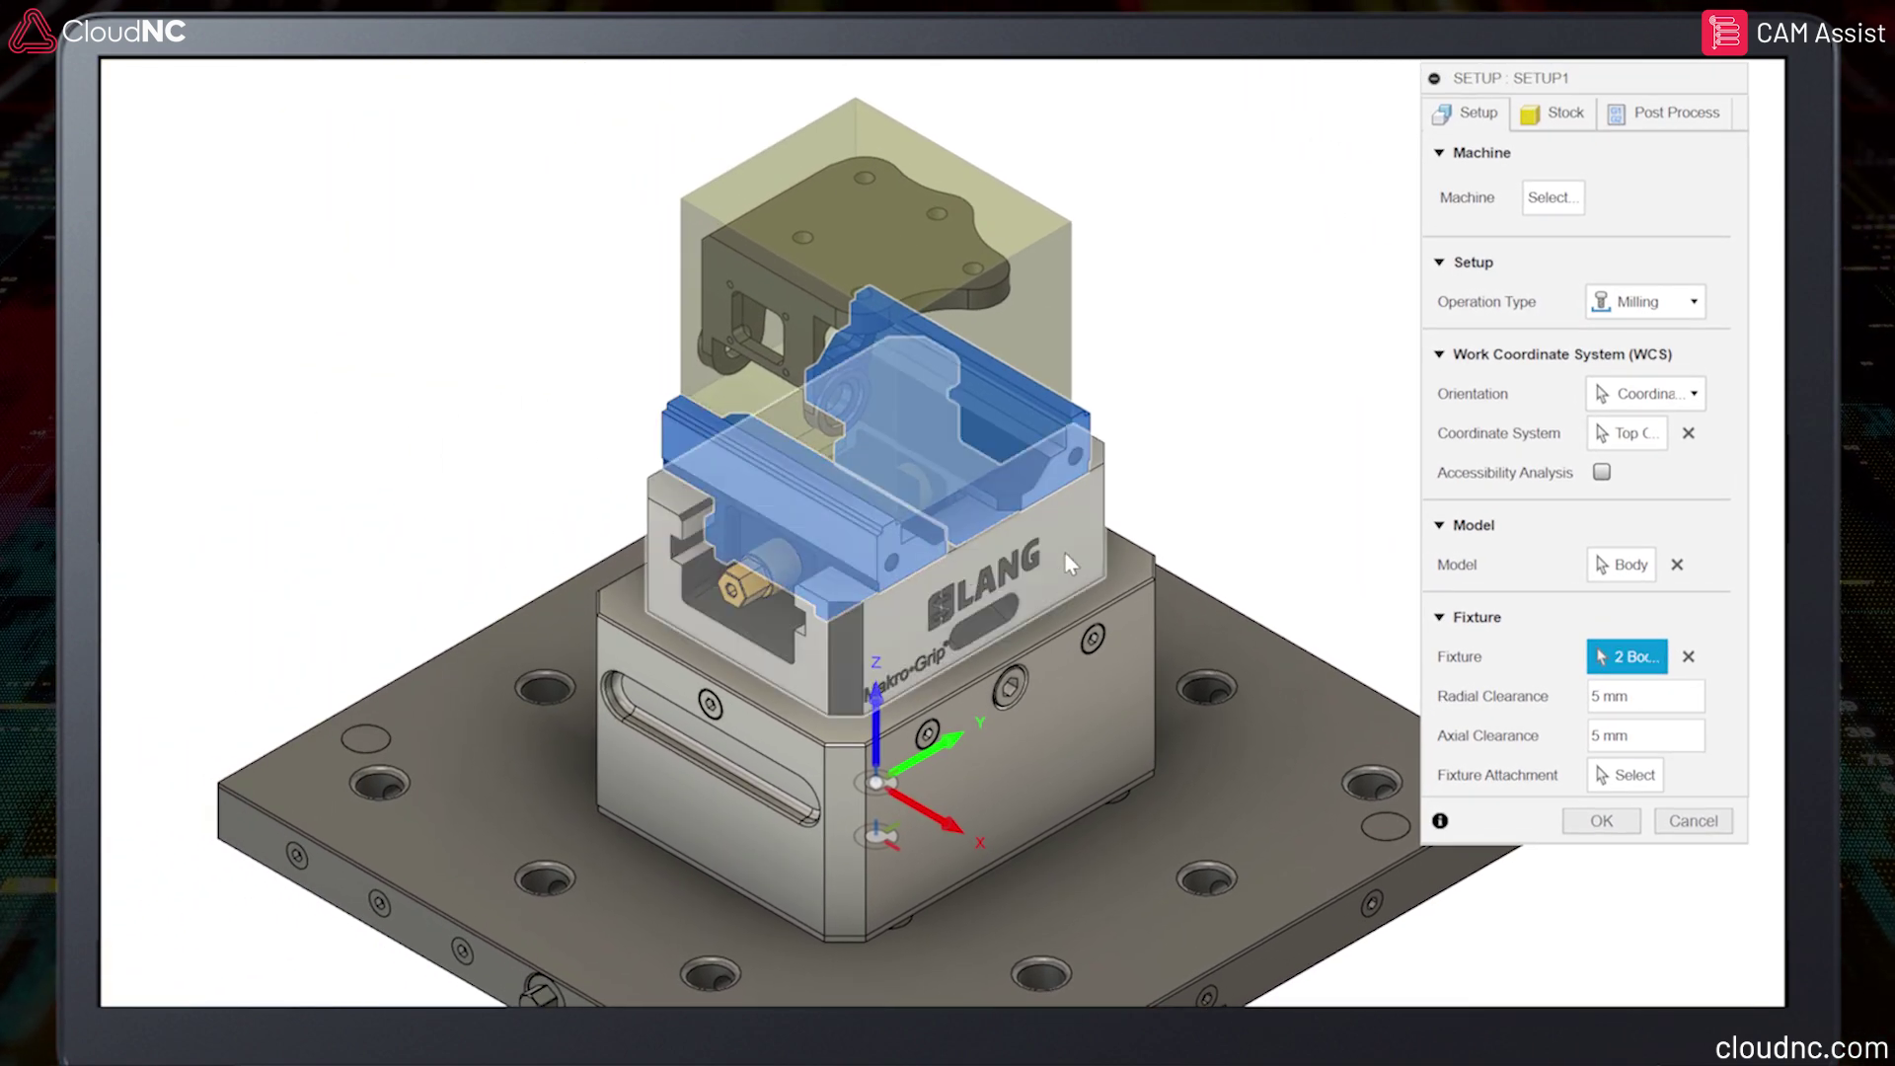
pyautogui.click(1064, 550)
pyautogui.click(1105, 699)
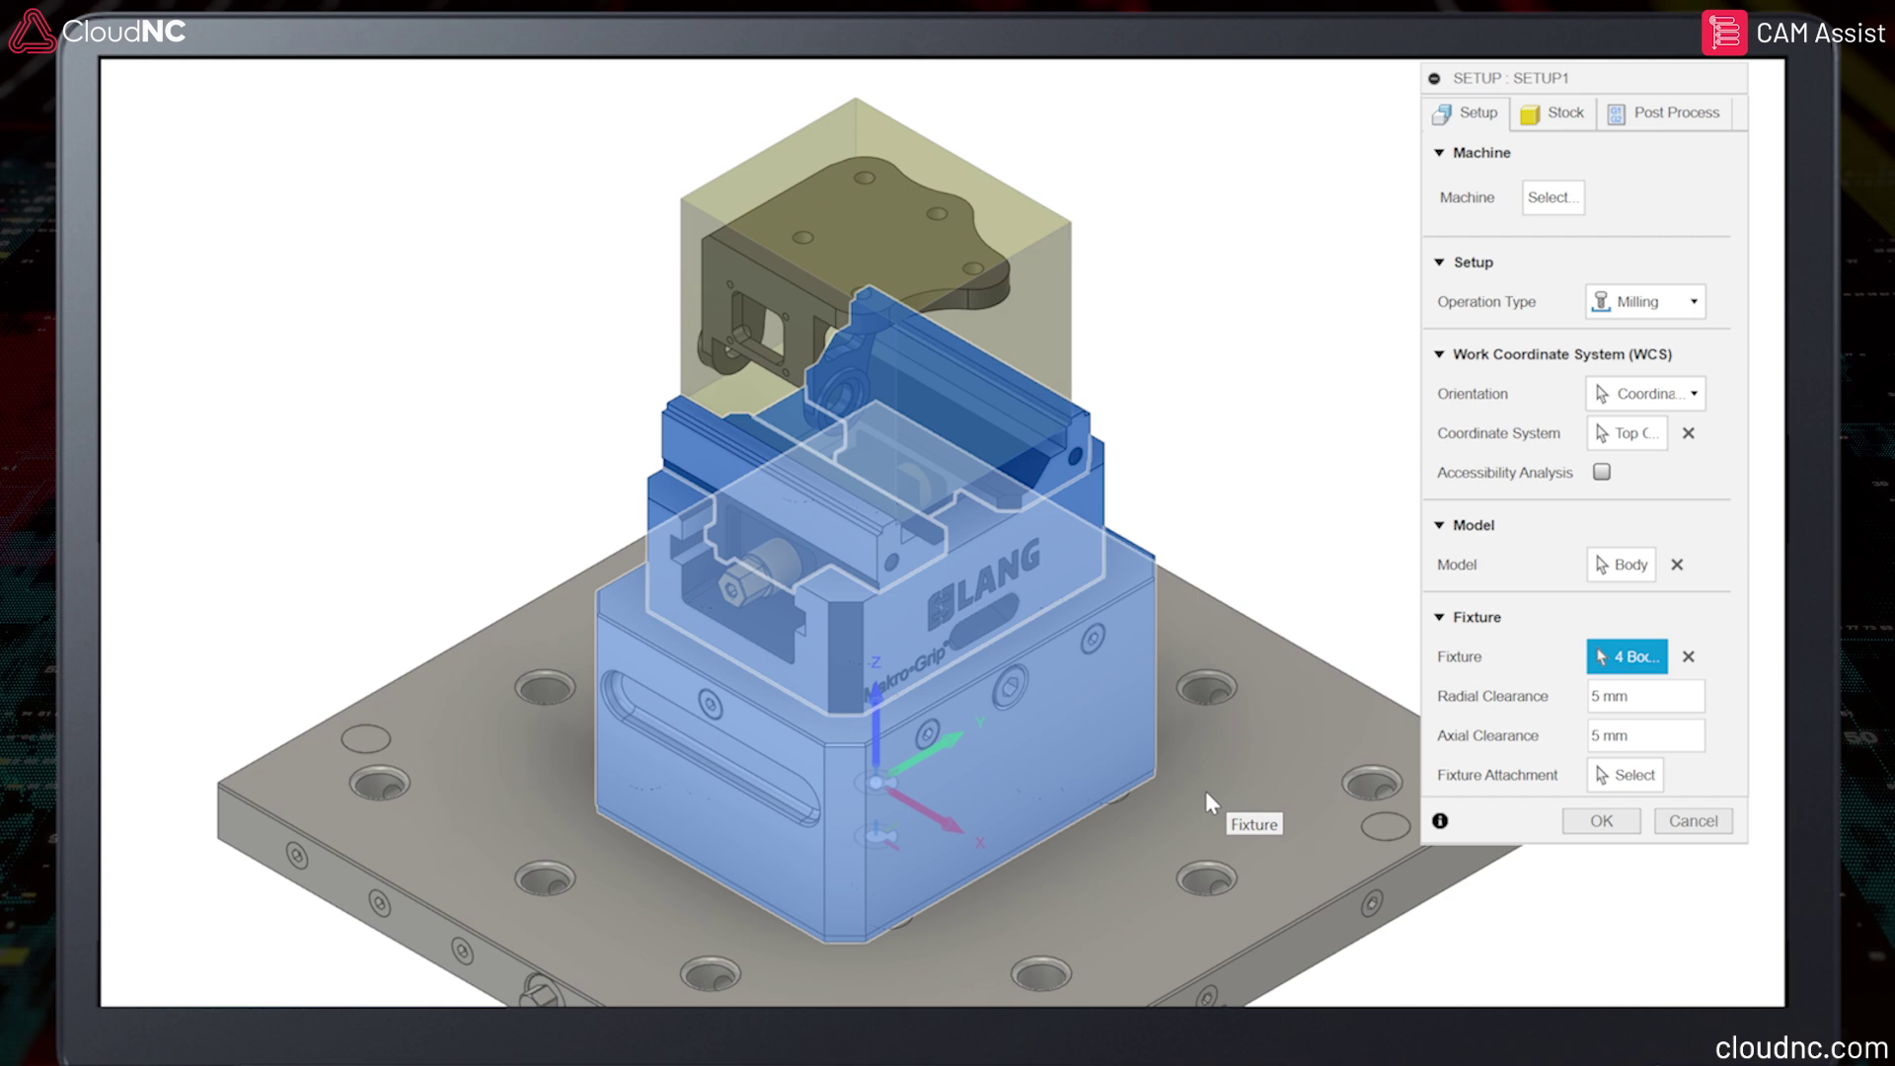
pyautogui.click(1205, 792)
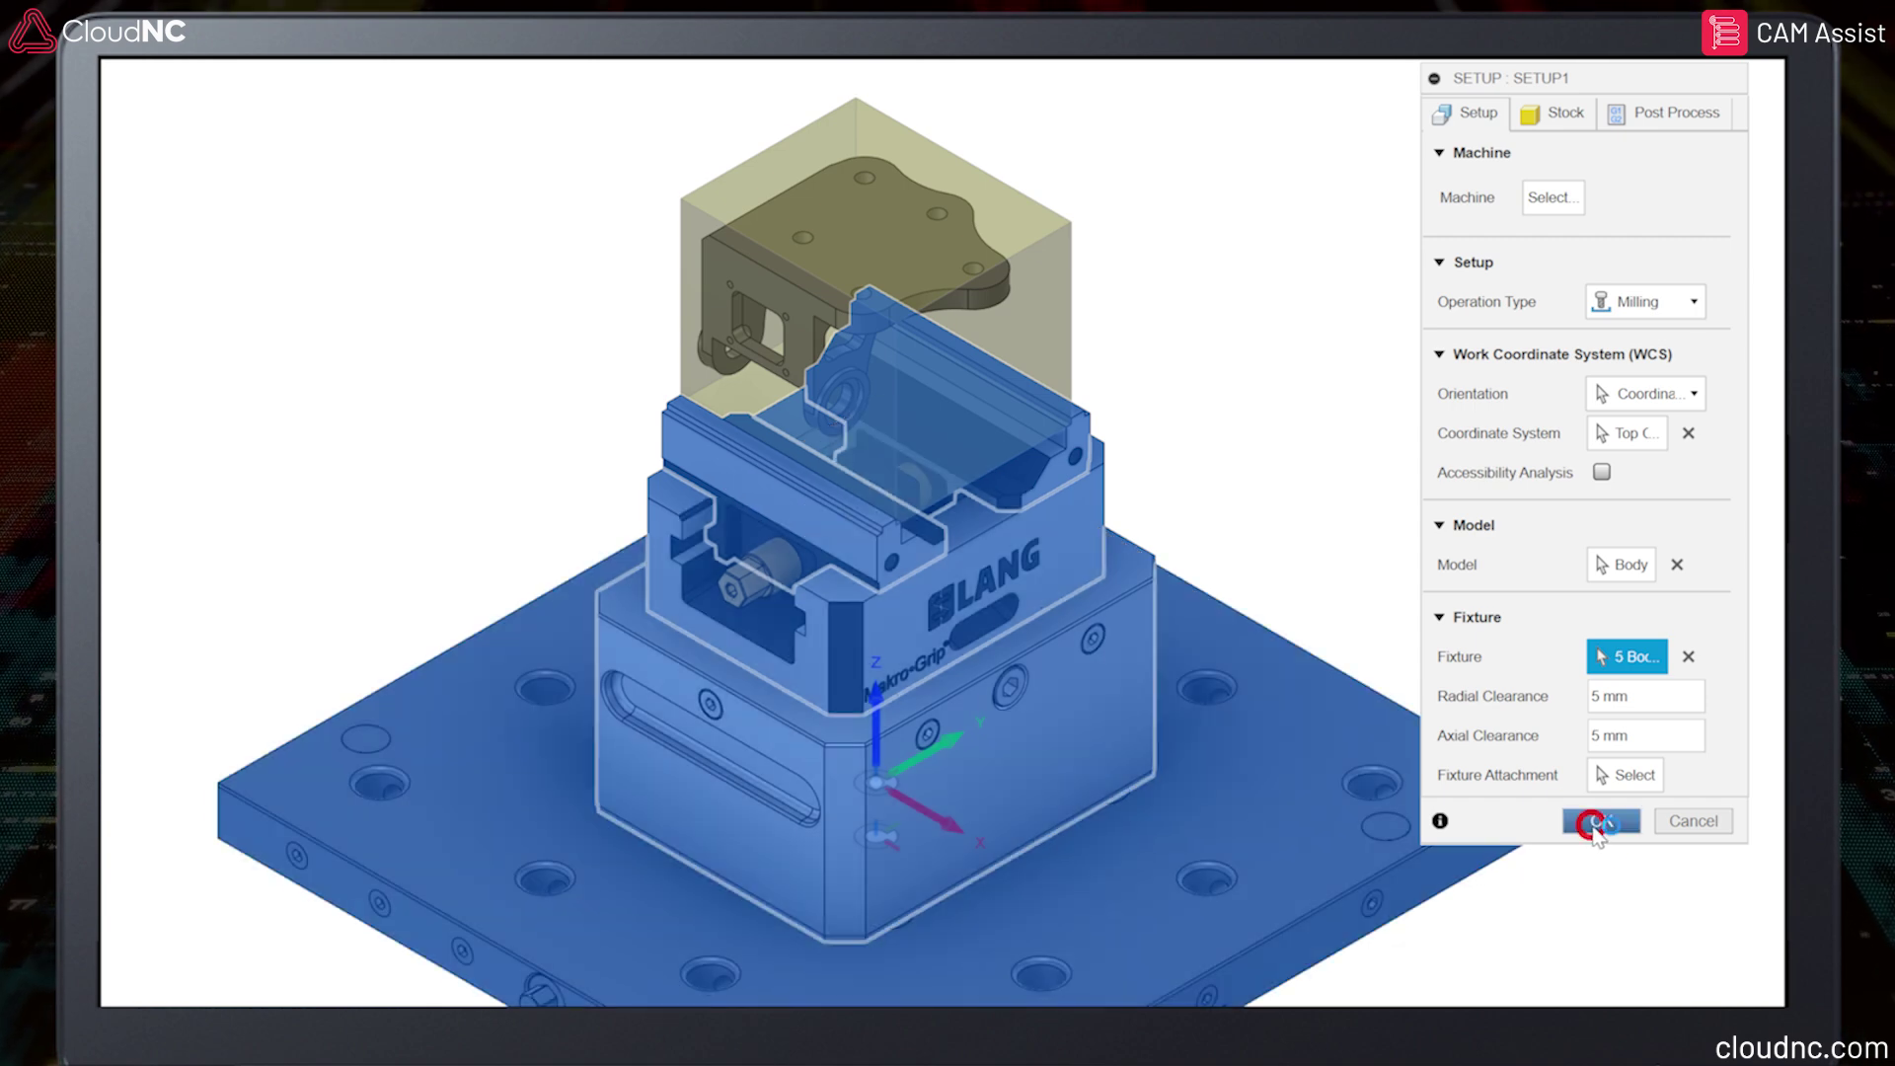
pyautogui.click(1596, 824)
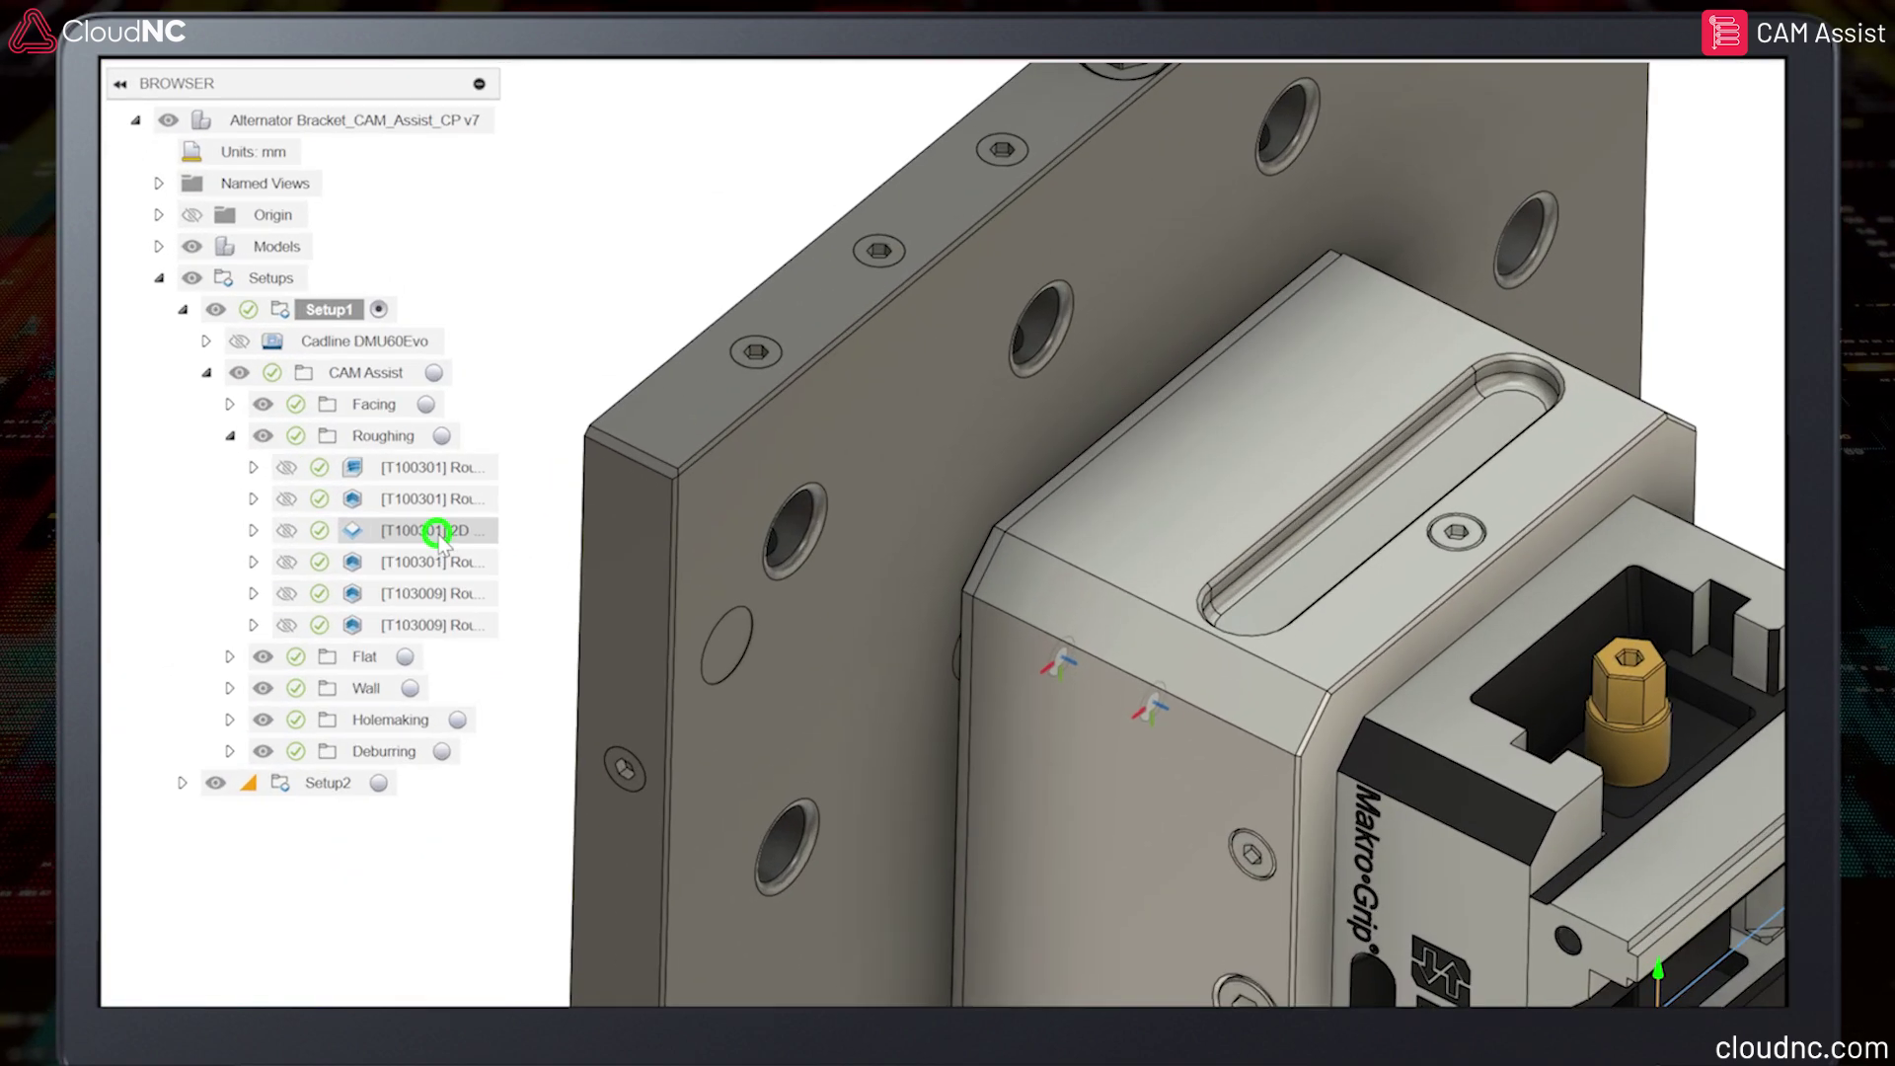
pyautogui.rightClick(268, 386)
pyautogui.click(503, 711)
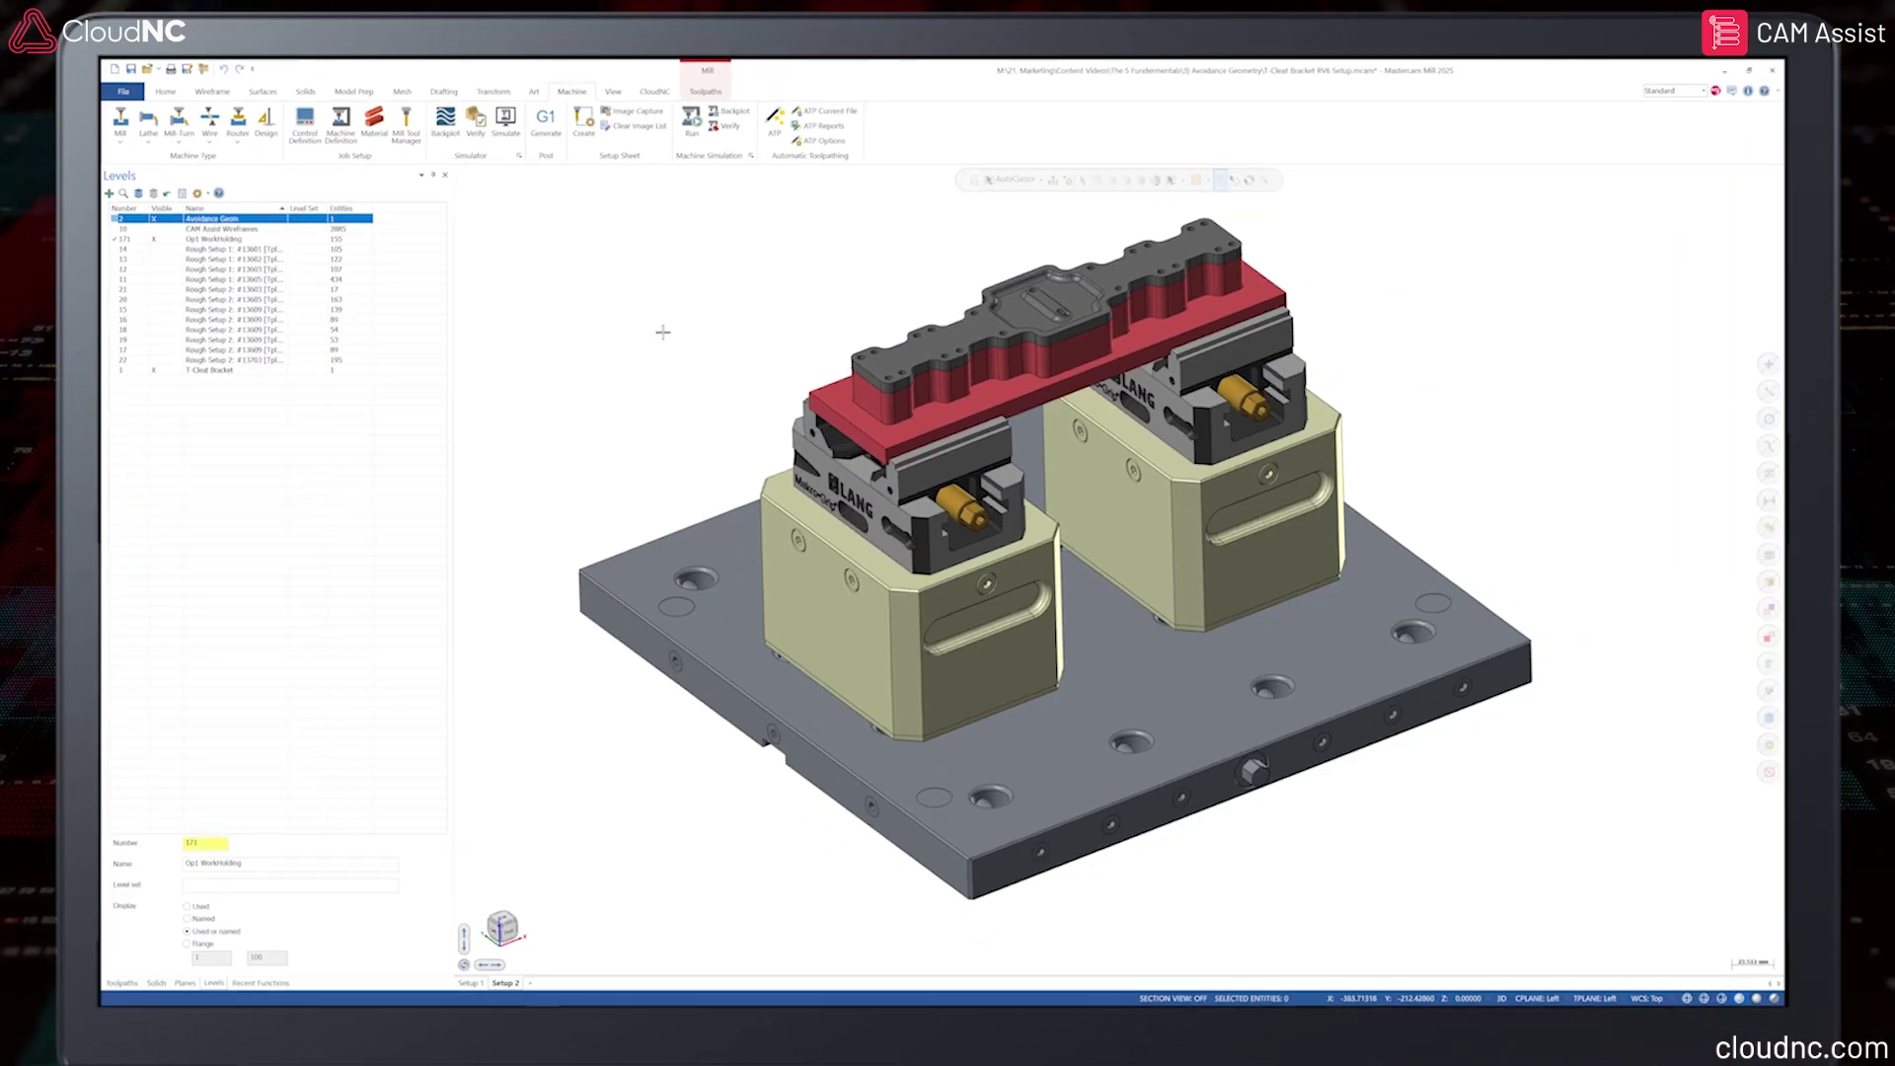
# Switch to Mastercam and select the red body beneath the part as the avoidance geometry for Setup 1 in CAM Assist.
pyautogui.moveTo(662, 332); pyautogui.dragTo(661, 343, button='middle')
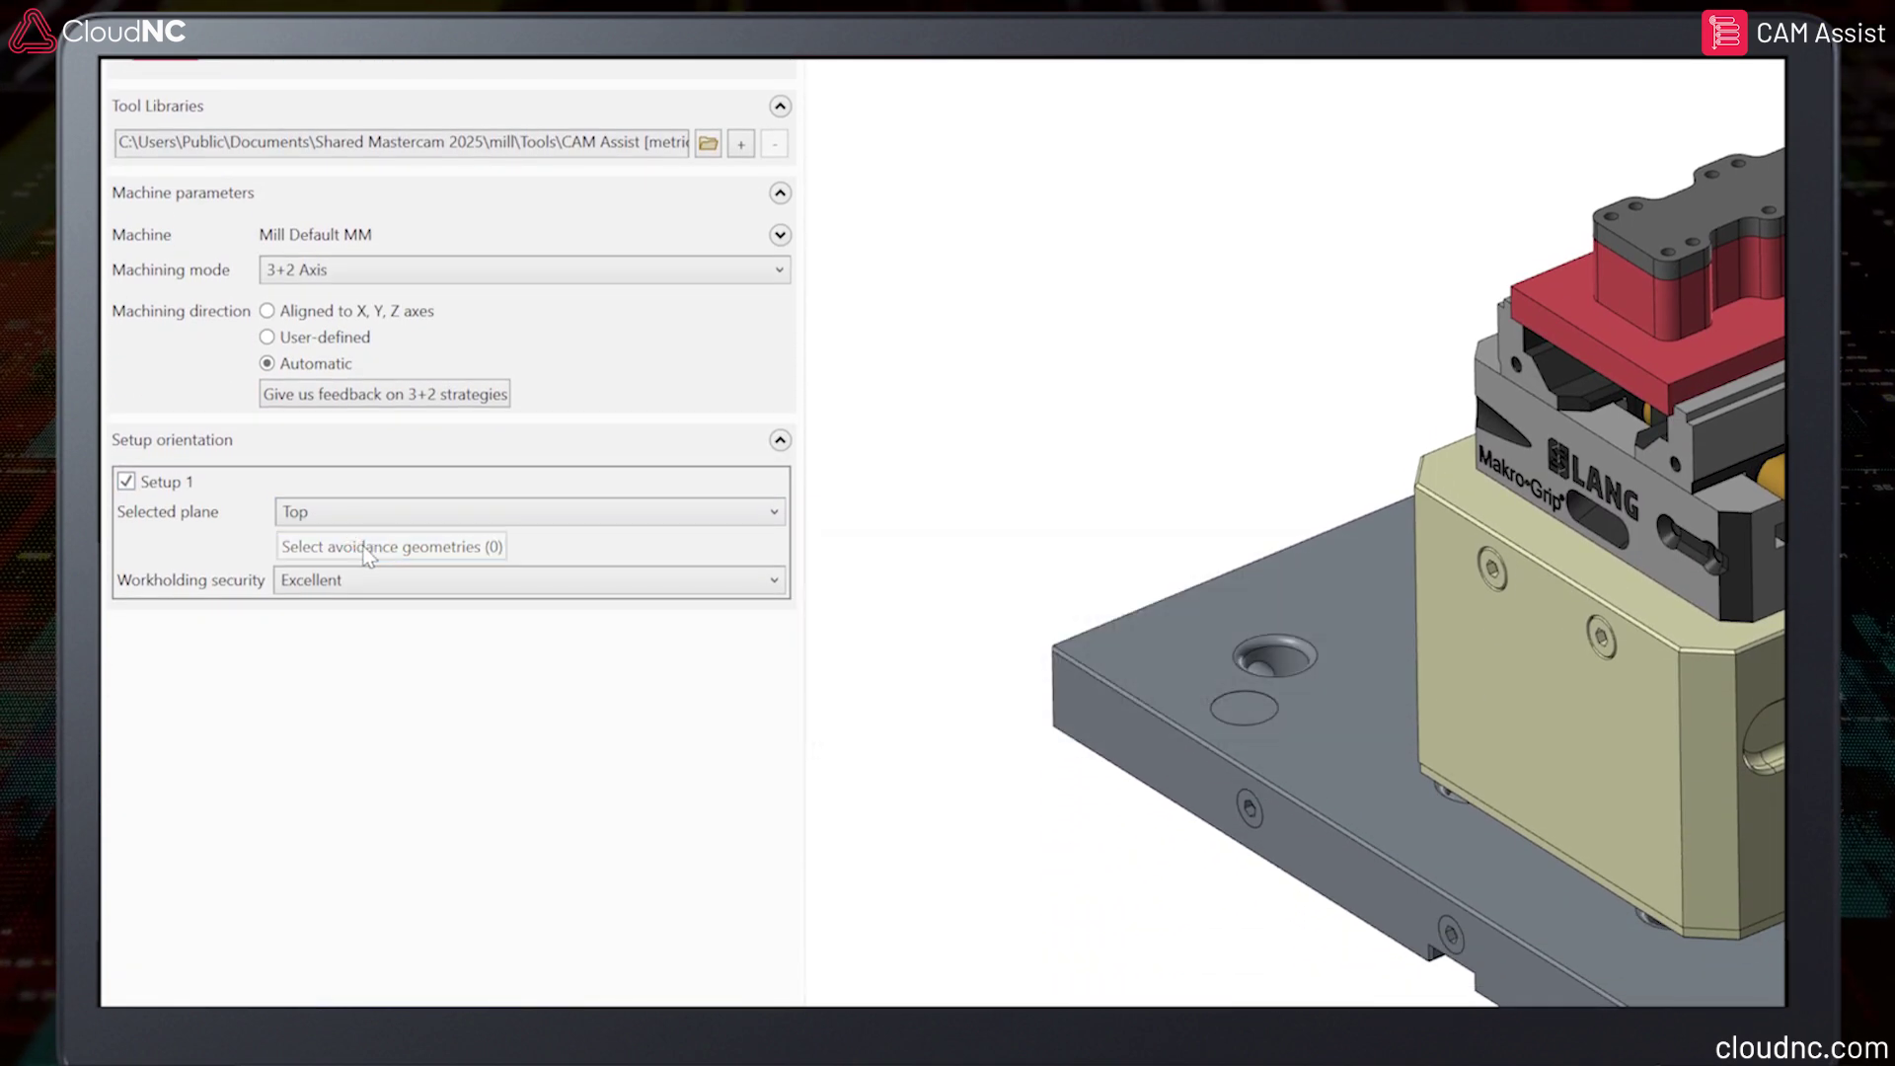
pyautogui.click(365, 549)
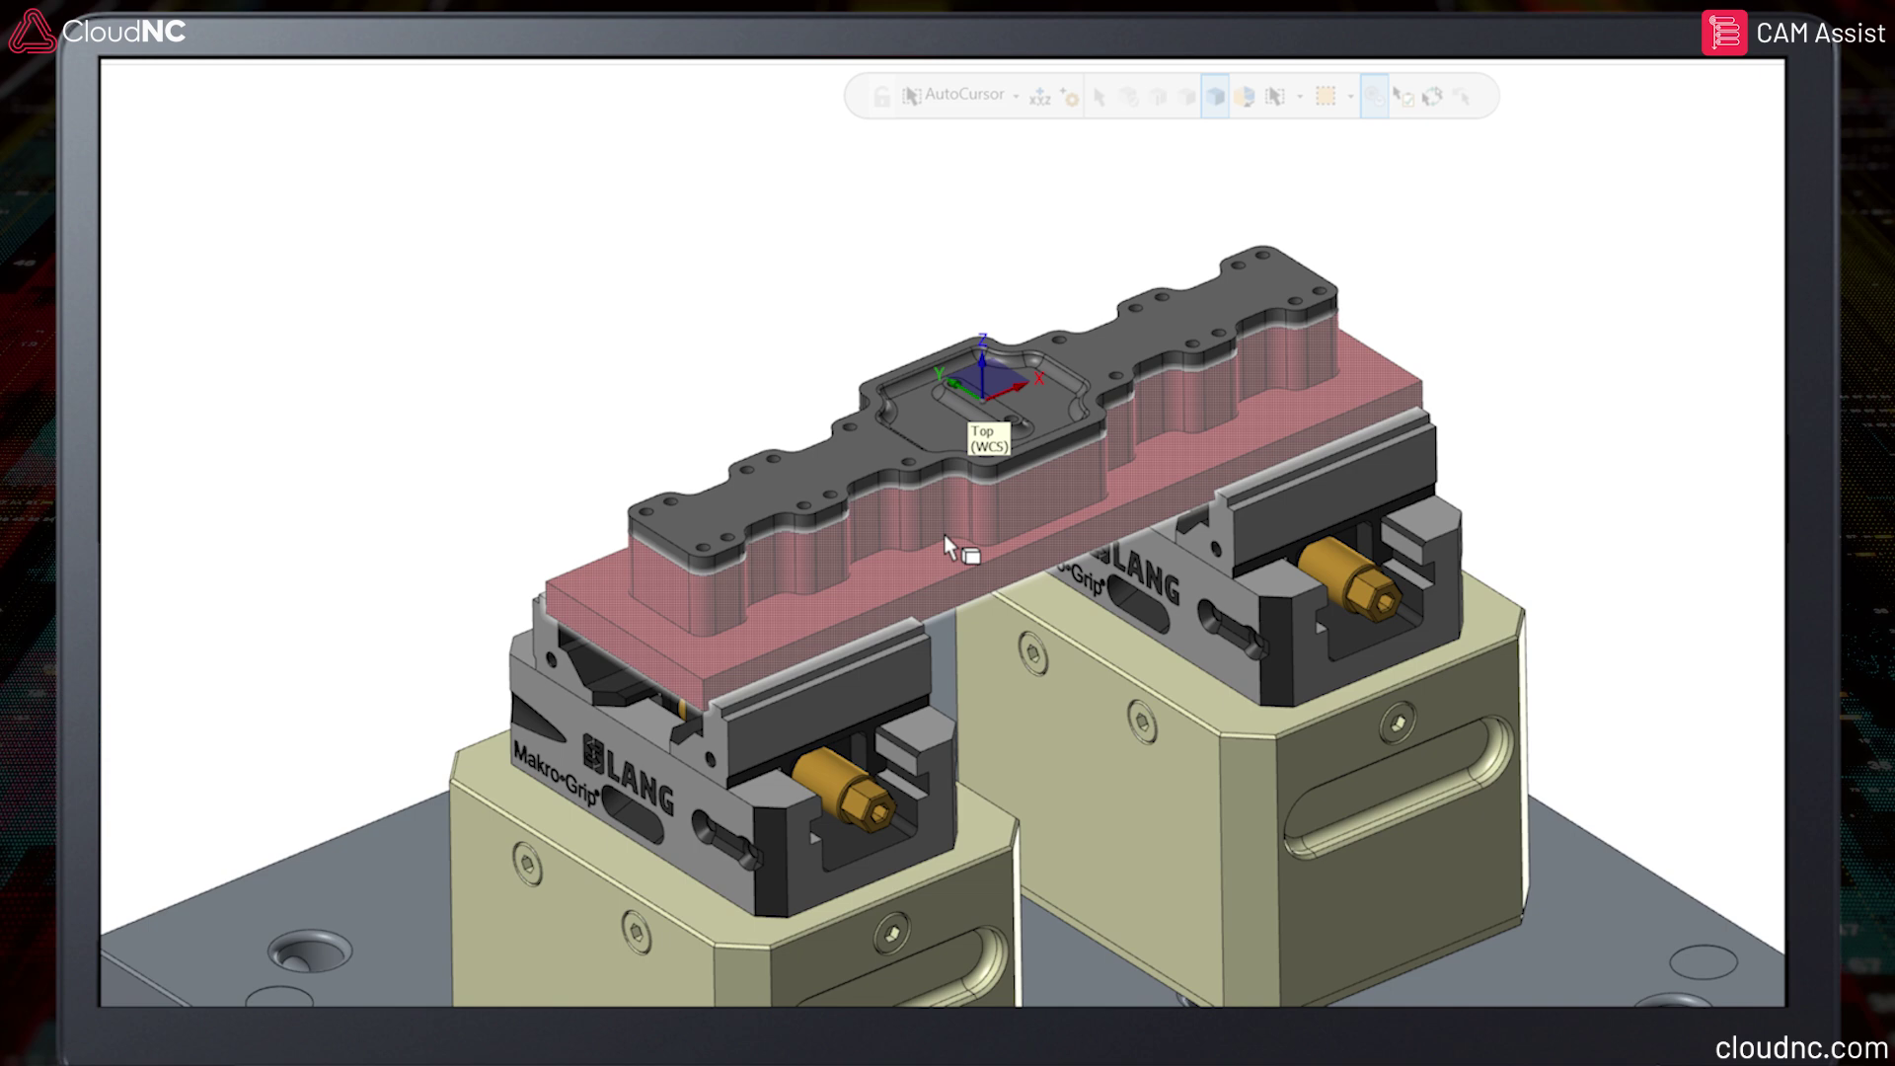
pyautogui.click(1004, 403)
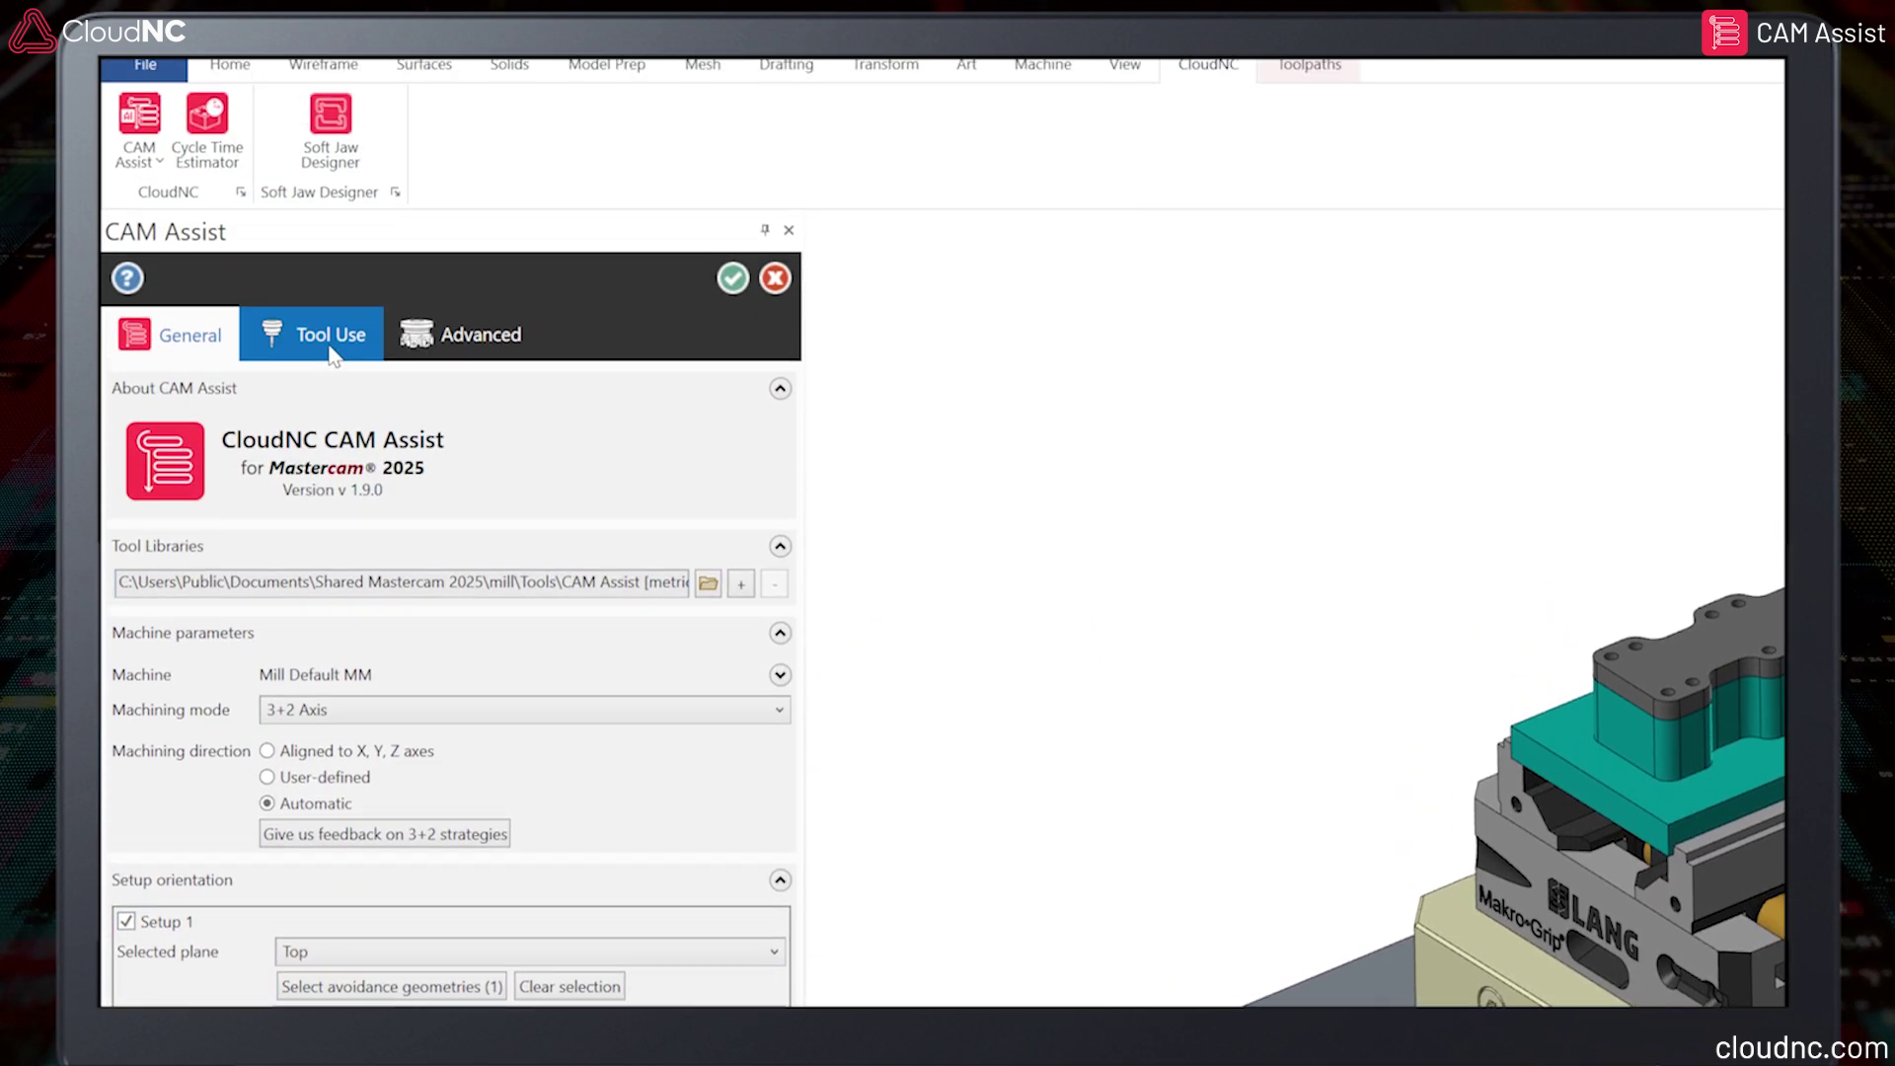
# Review CAM Assist's tool use and advanced settings, then run it to generate the toolpaths.
pyautogui.click(332, 348)
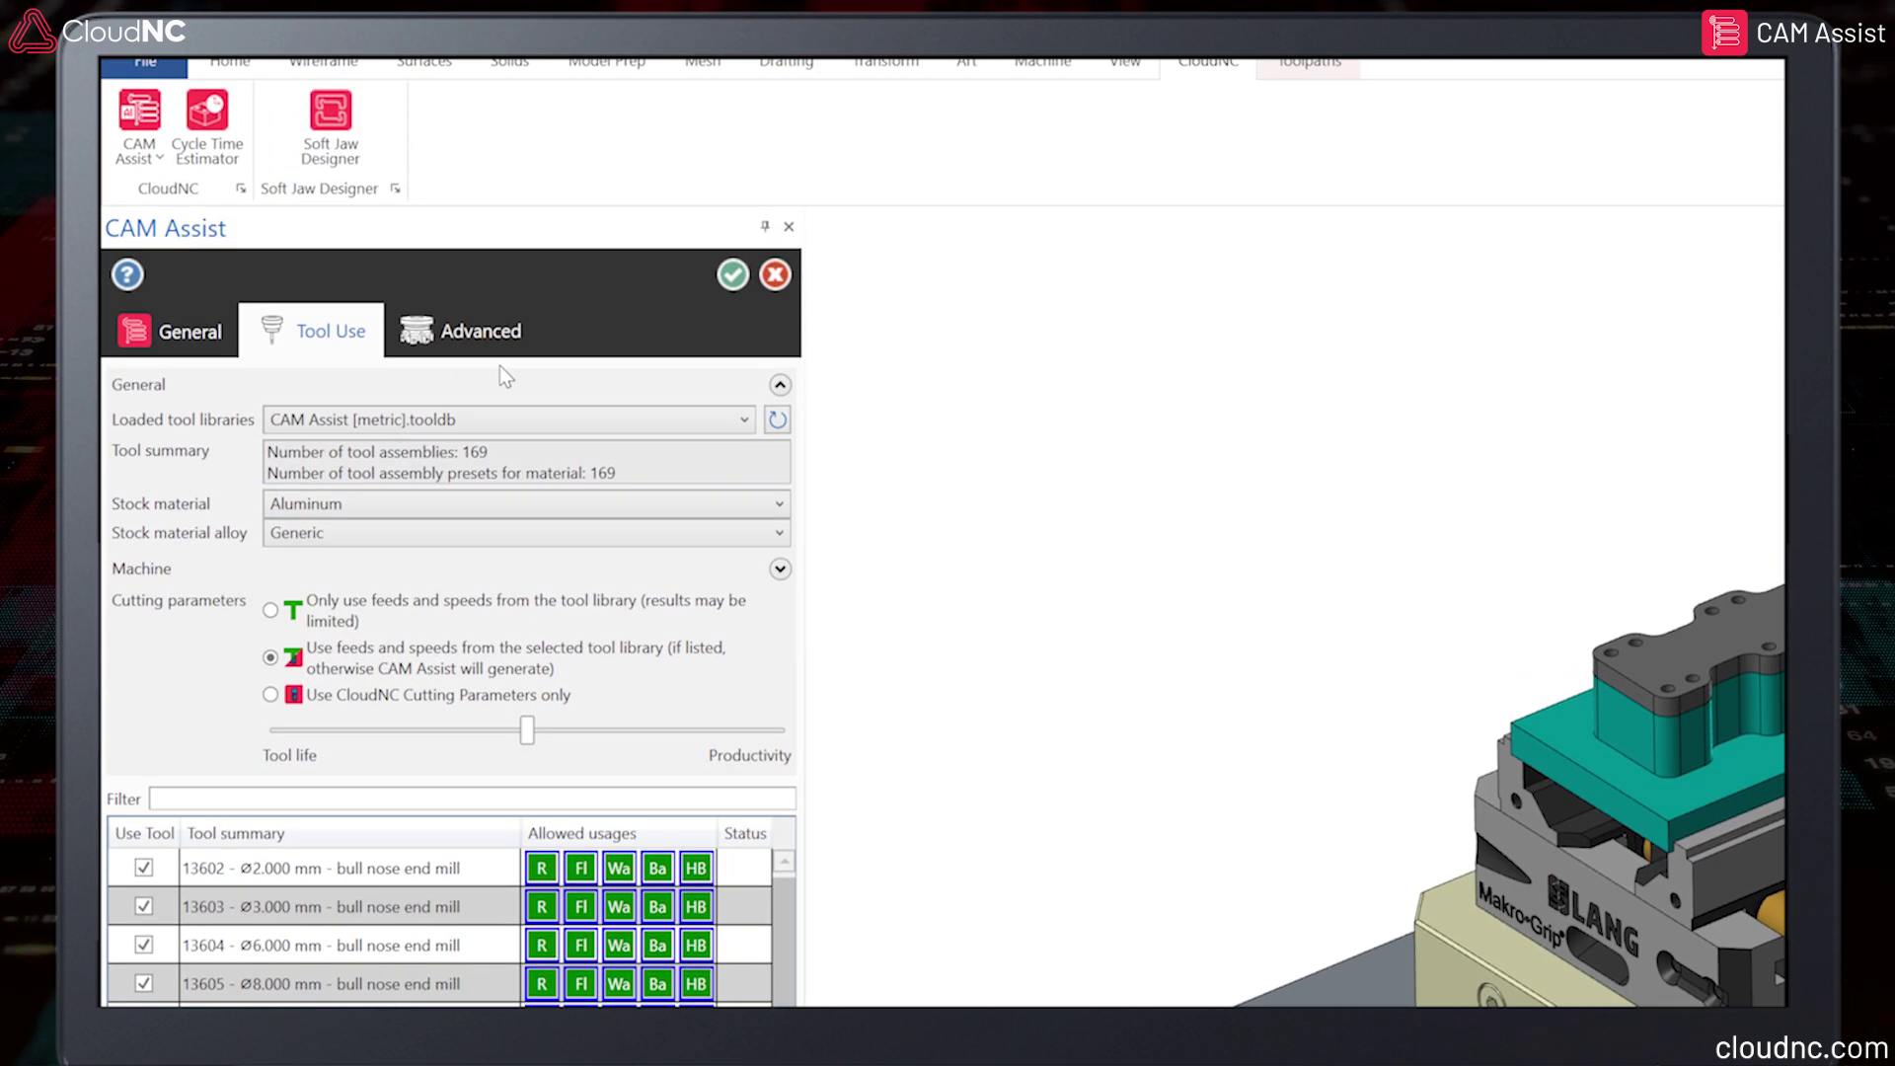
pyautogui.click(494, 346)
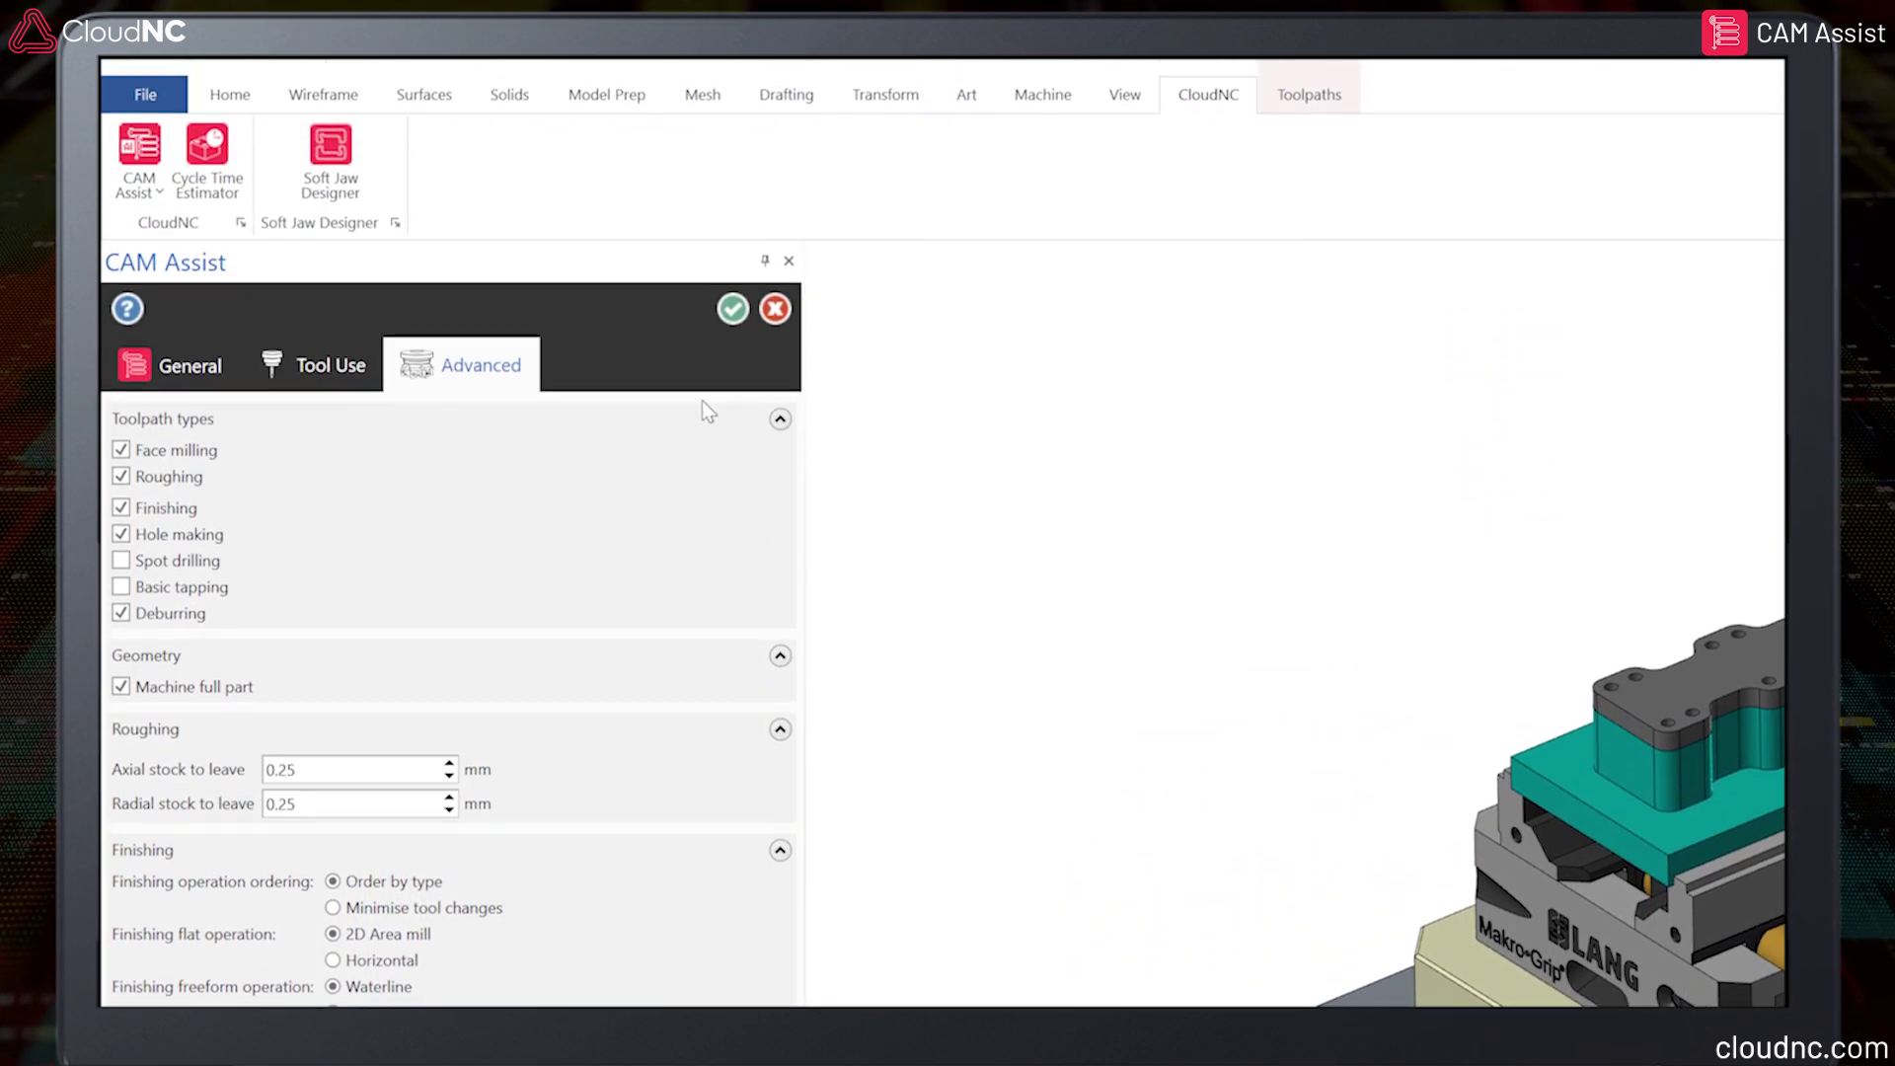
pyautogui.click(732, 309)
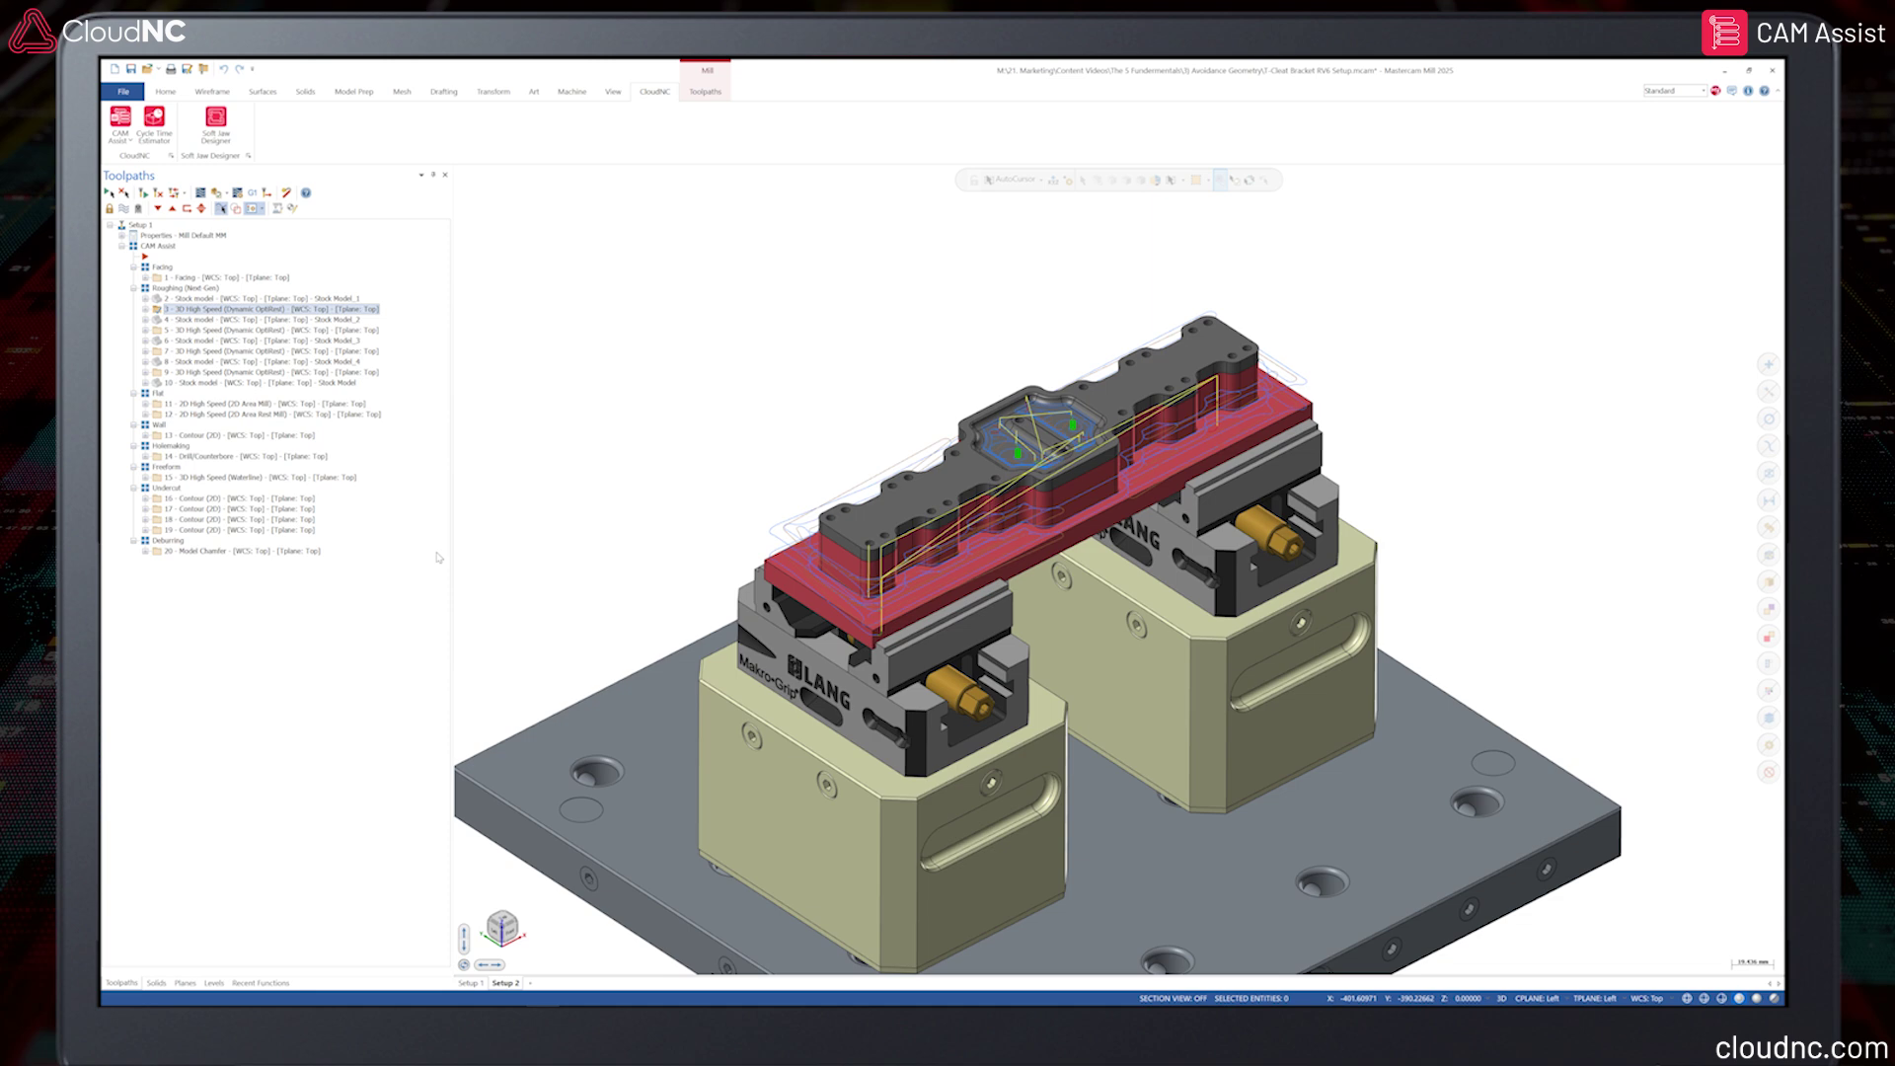
# Measure the vertical distance between the upper and lower edges of the plate held in the vises.
pyautogui.scroll(3, 1036, 538)
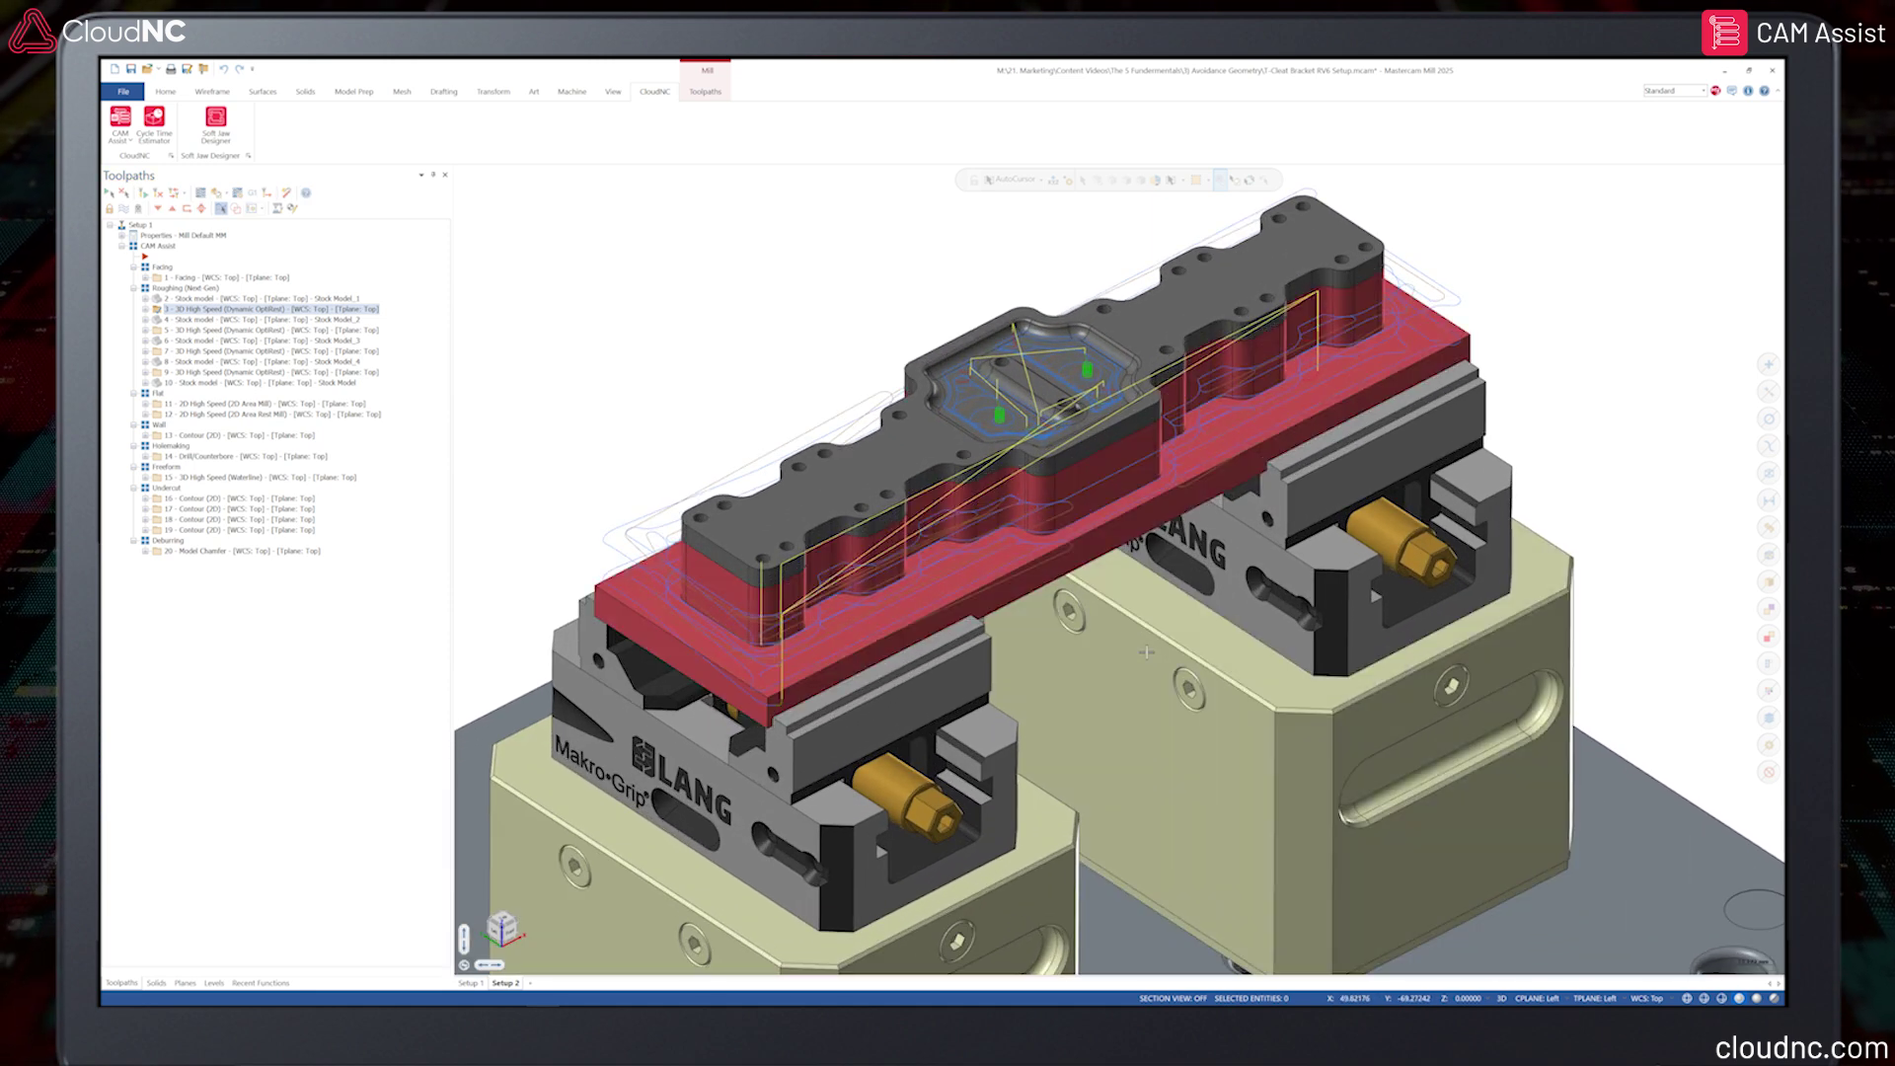
pyautogui.click(165, 91)
pyautogui.click(736, 140)
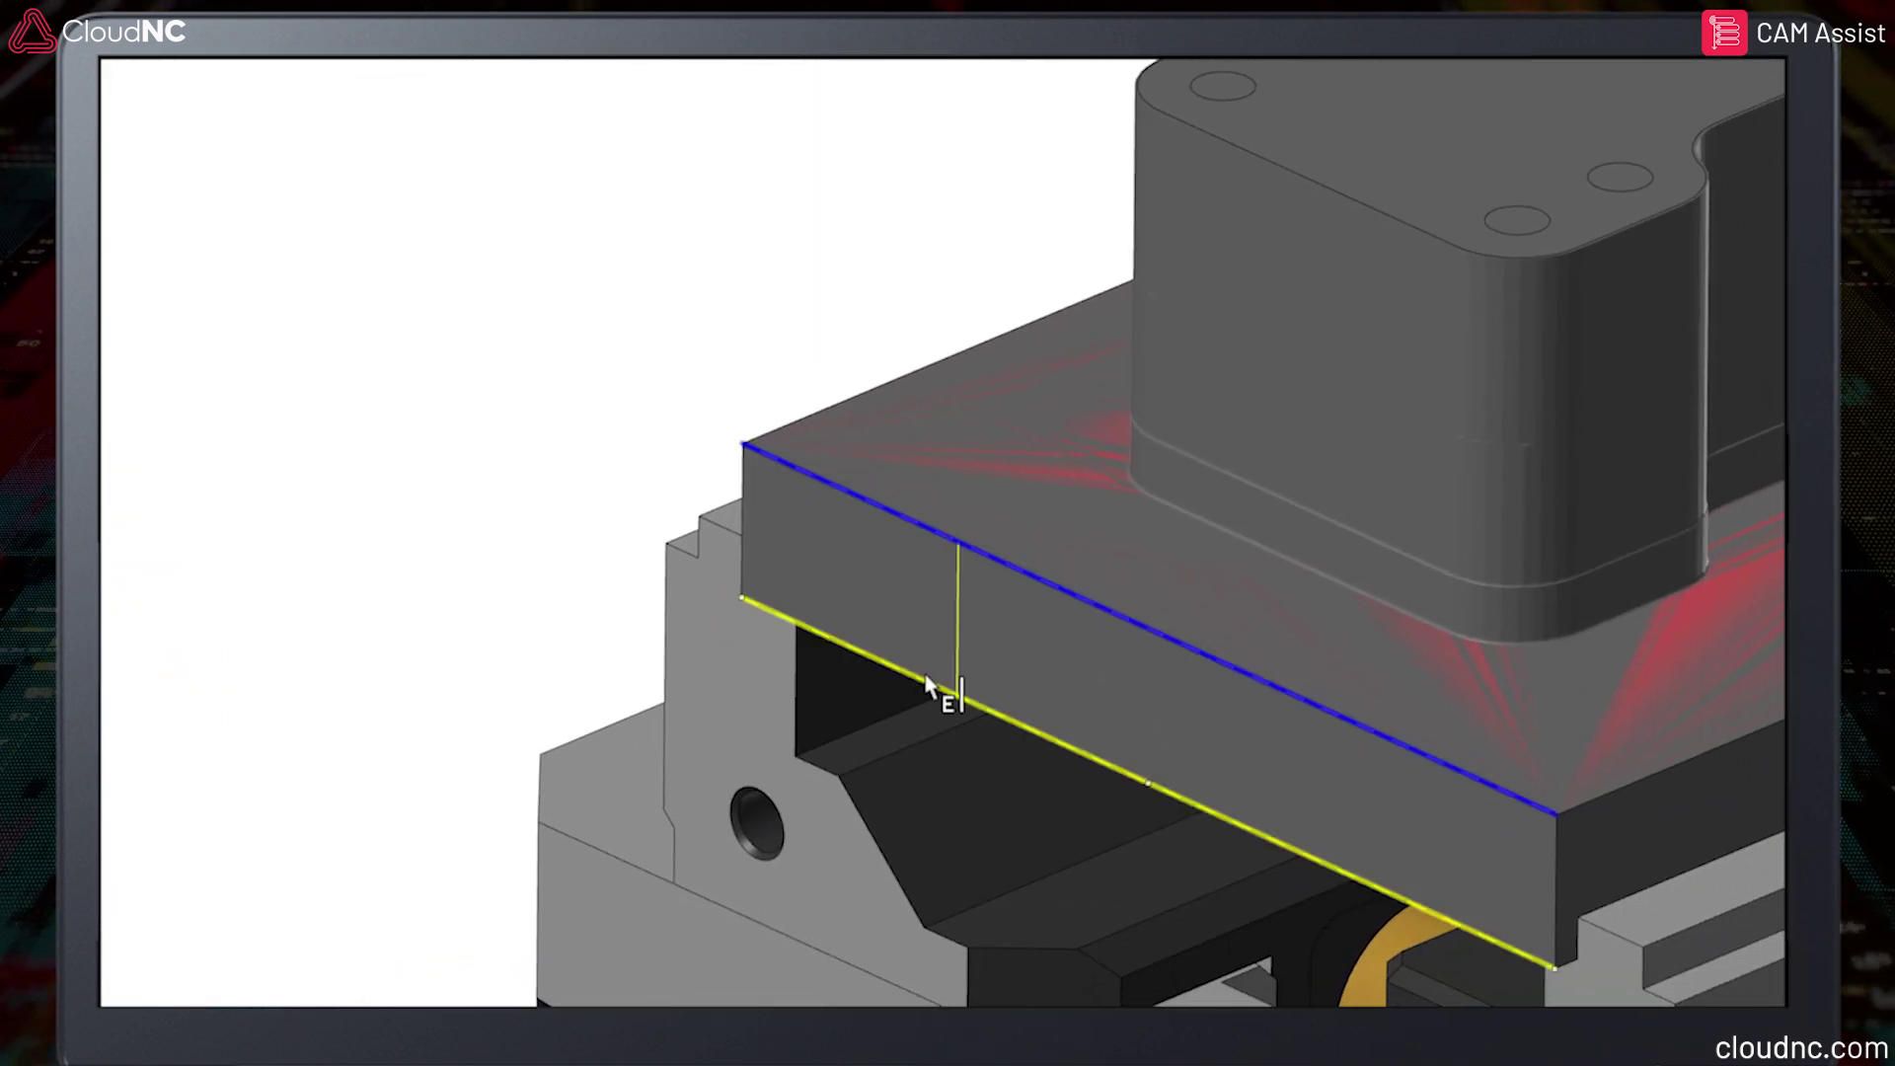
pyautogui.click(928, 684)
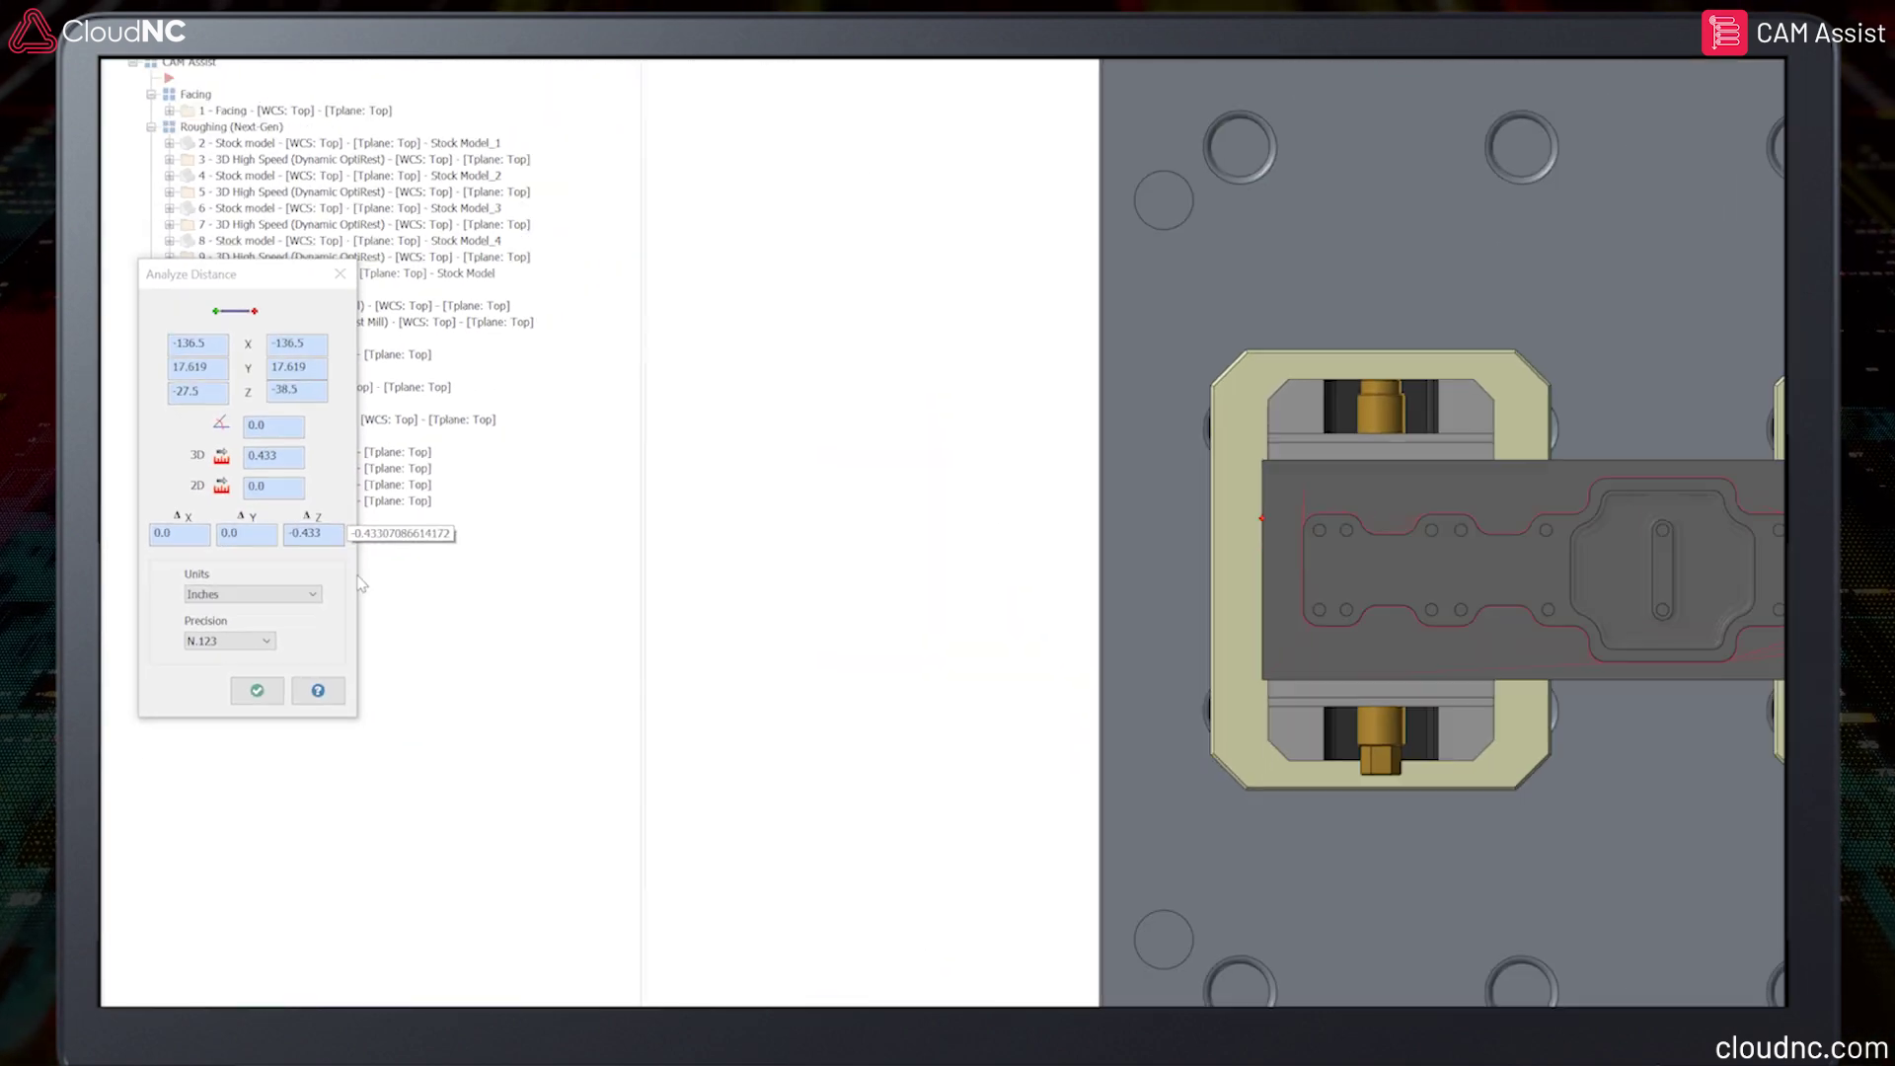
# Inspect the part and the material connecting it to the two vises from several angles.
pyautogui.moveTo(523, 690); pyautogui.dragTo(1007, 415, button='middle')
pyautogui.scroll(3, 1058, 284)
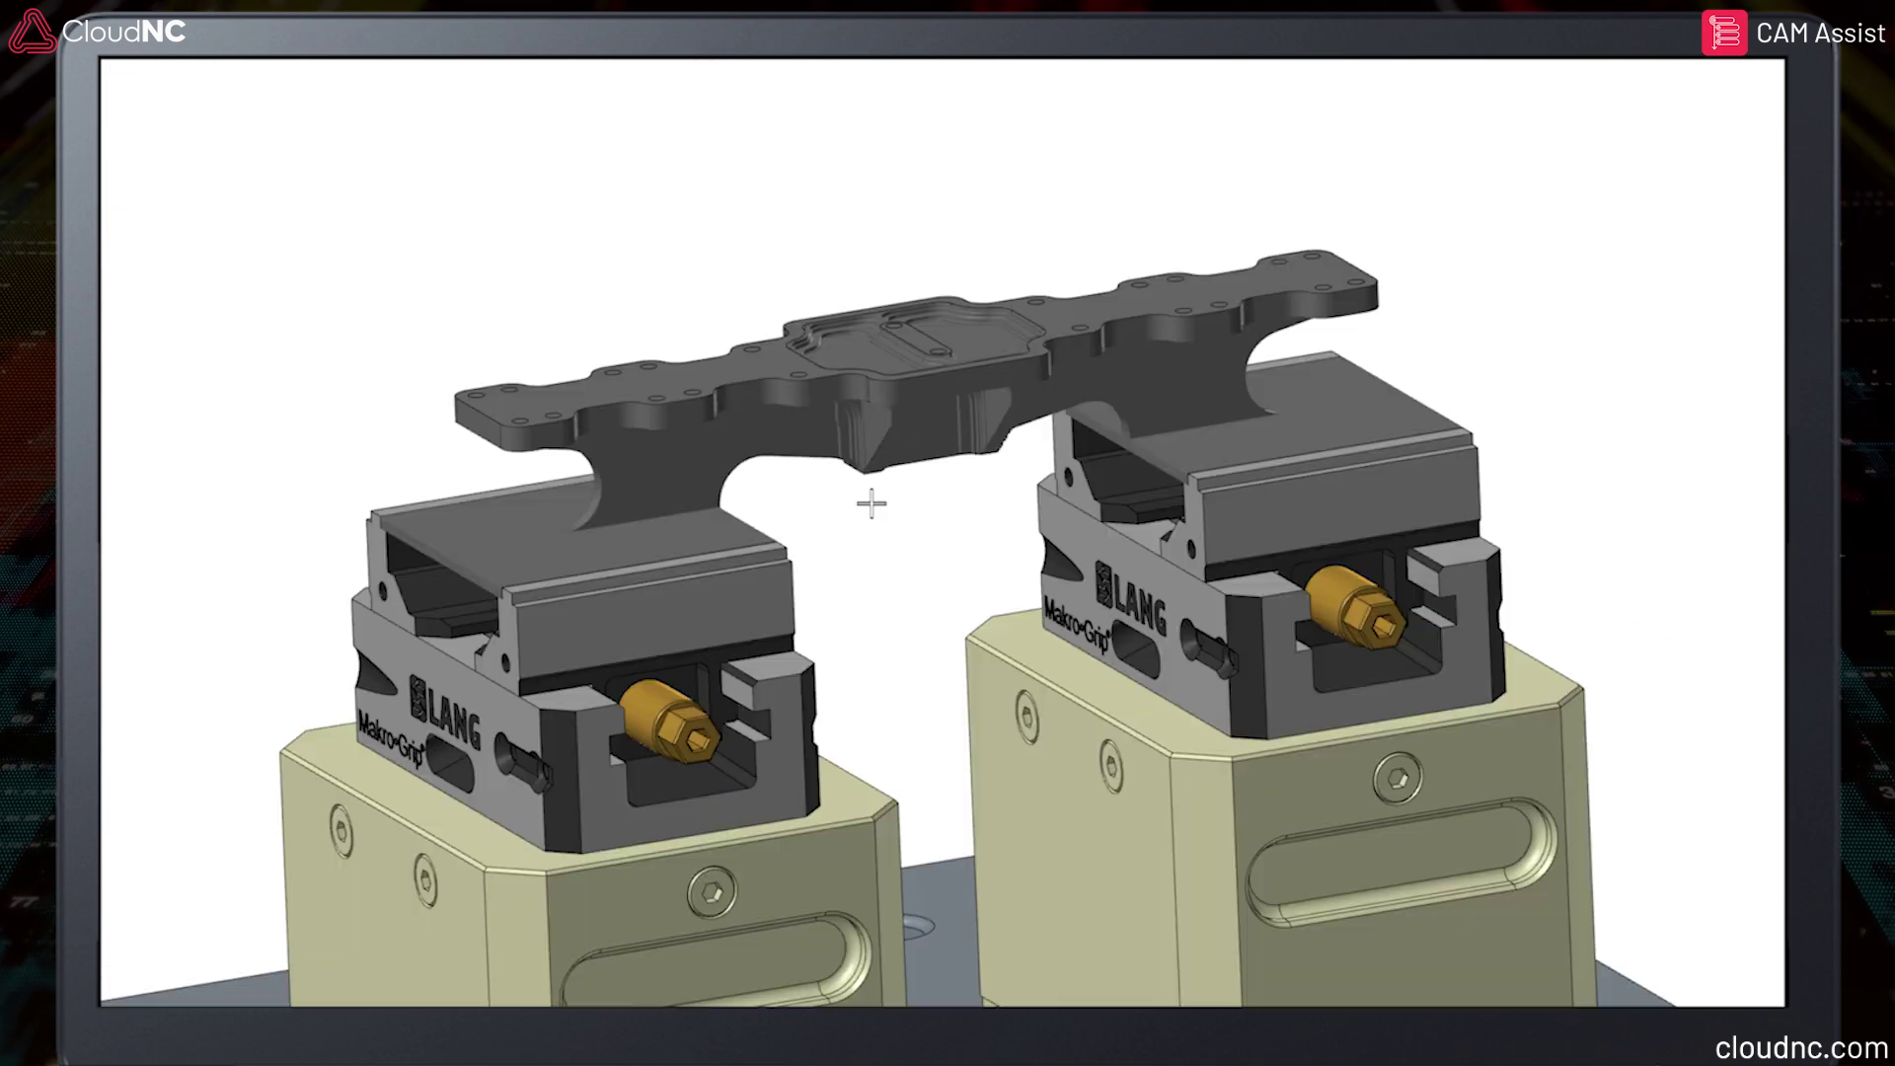
pyautogui.moveTo(872, 504); pyautogui.dragTo(1024, 474, button='middle')
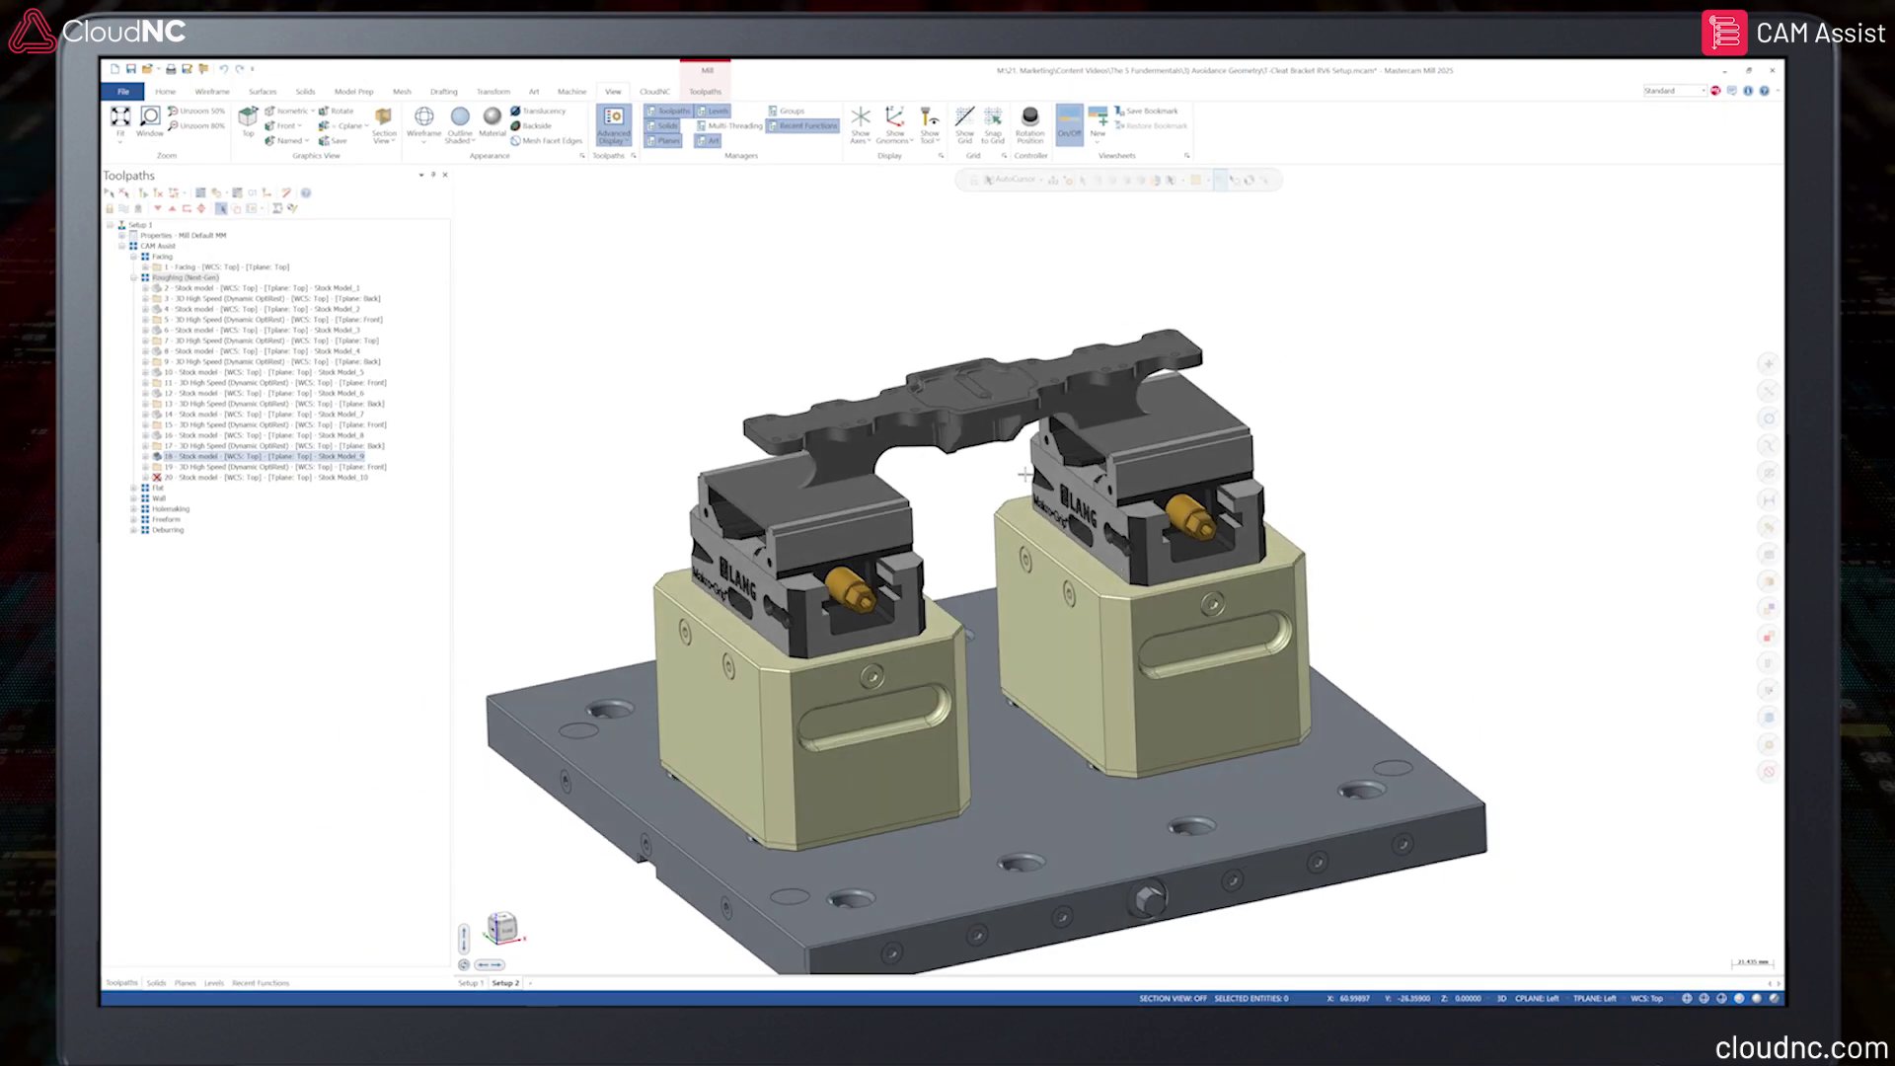
pyautogui.scroll(3, 937, 541)
pyautogui.moveTo(938, 541); pyautogui.dragTo(973, 567, button='middle')
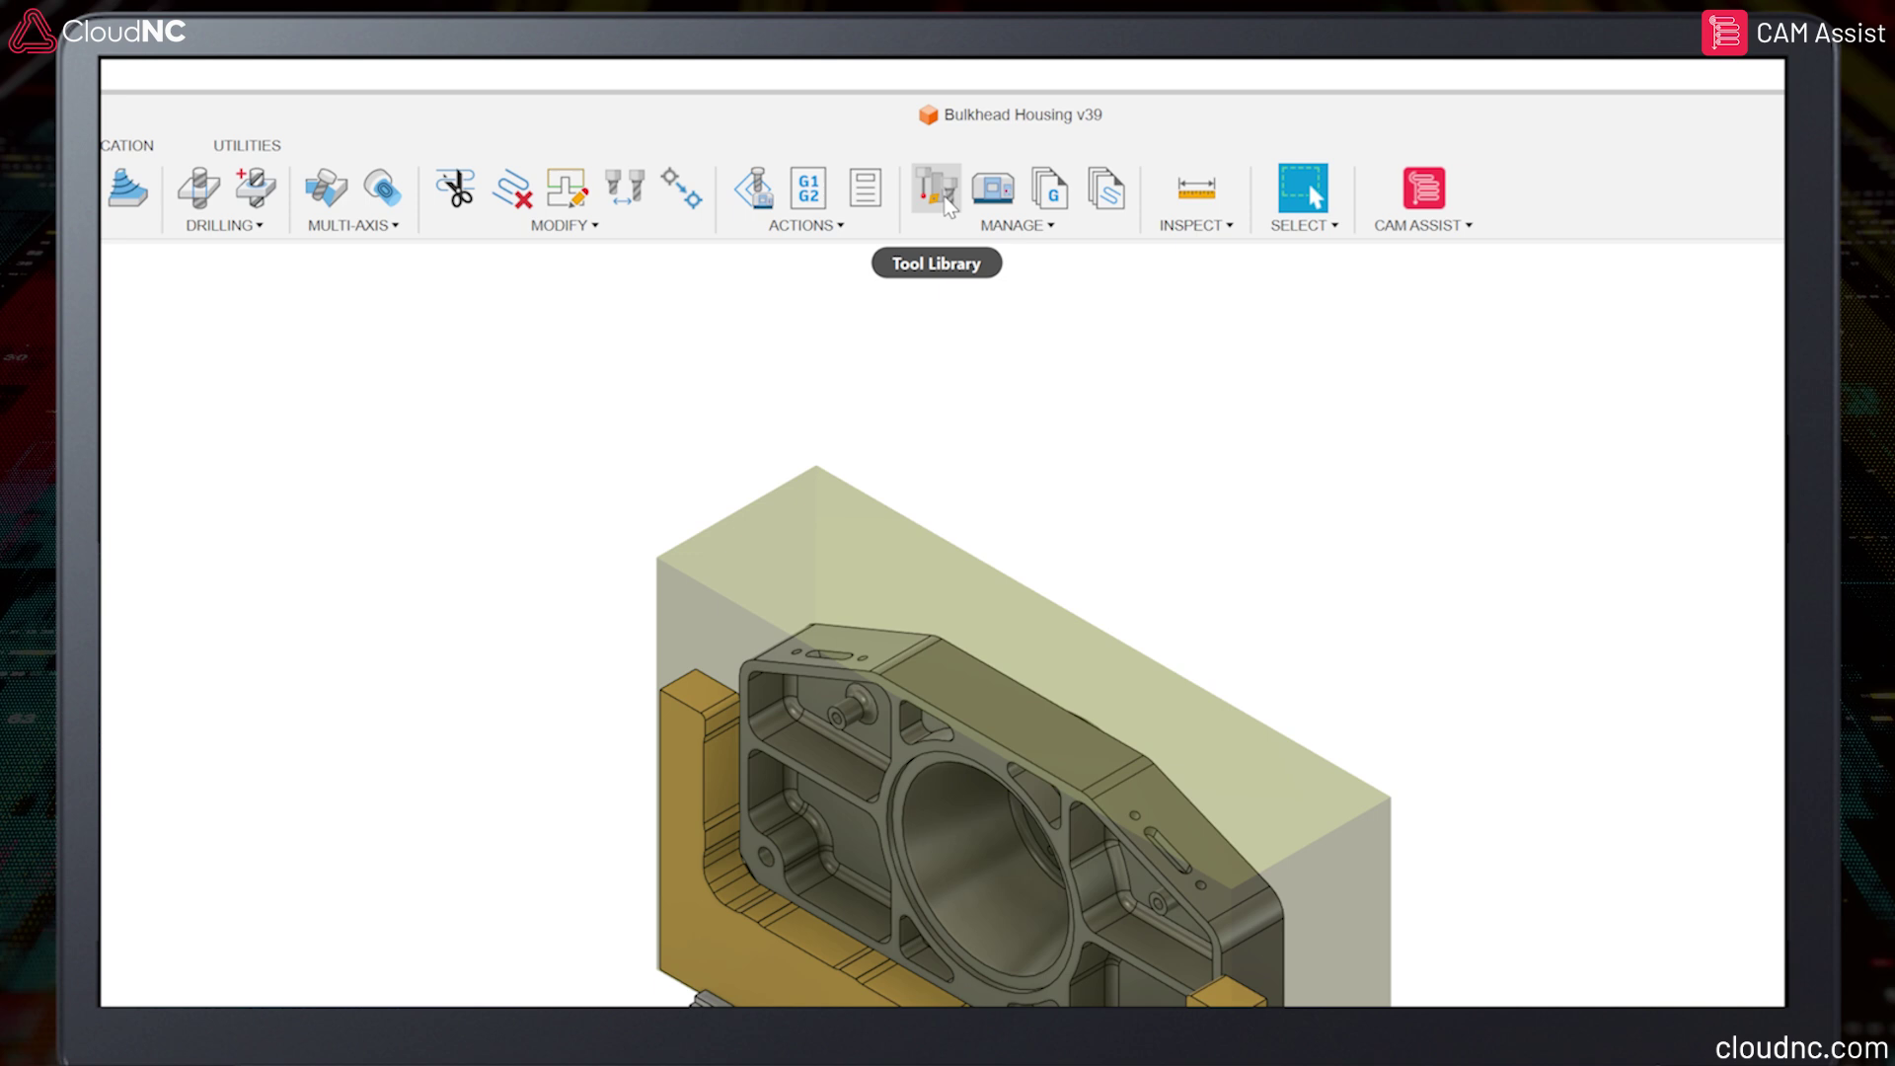
# Switch to Fusion and browse the tools in the HM DMG CAM Assist - Aluminium cloud library.
pyautogui.click(898, 127)
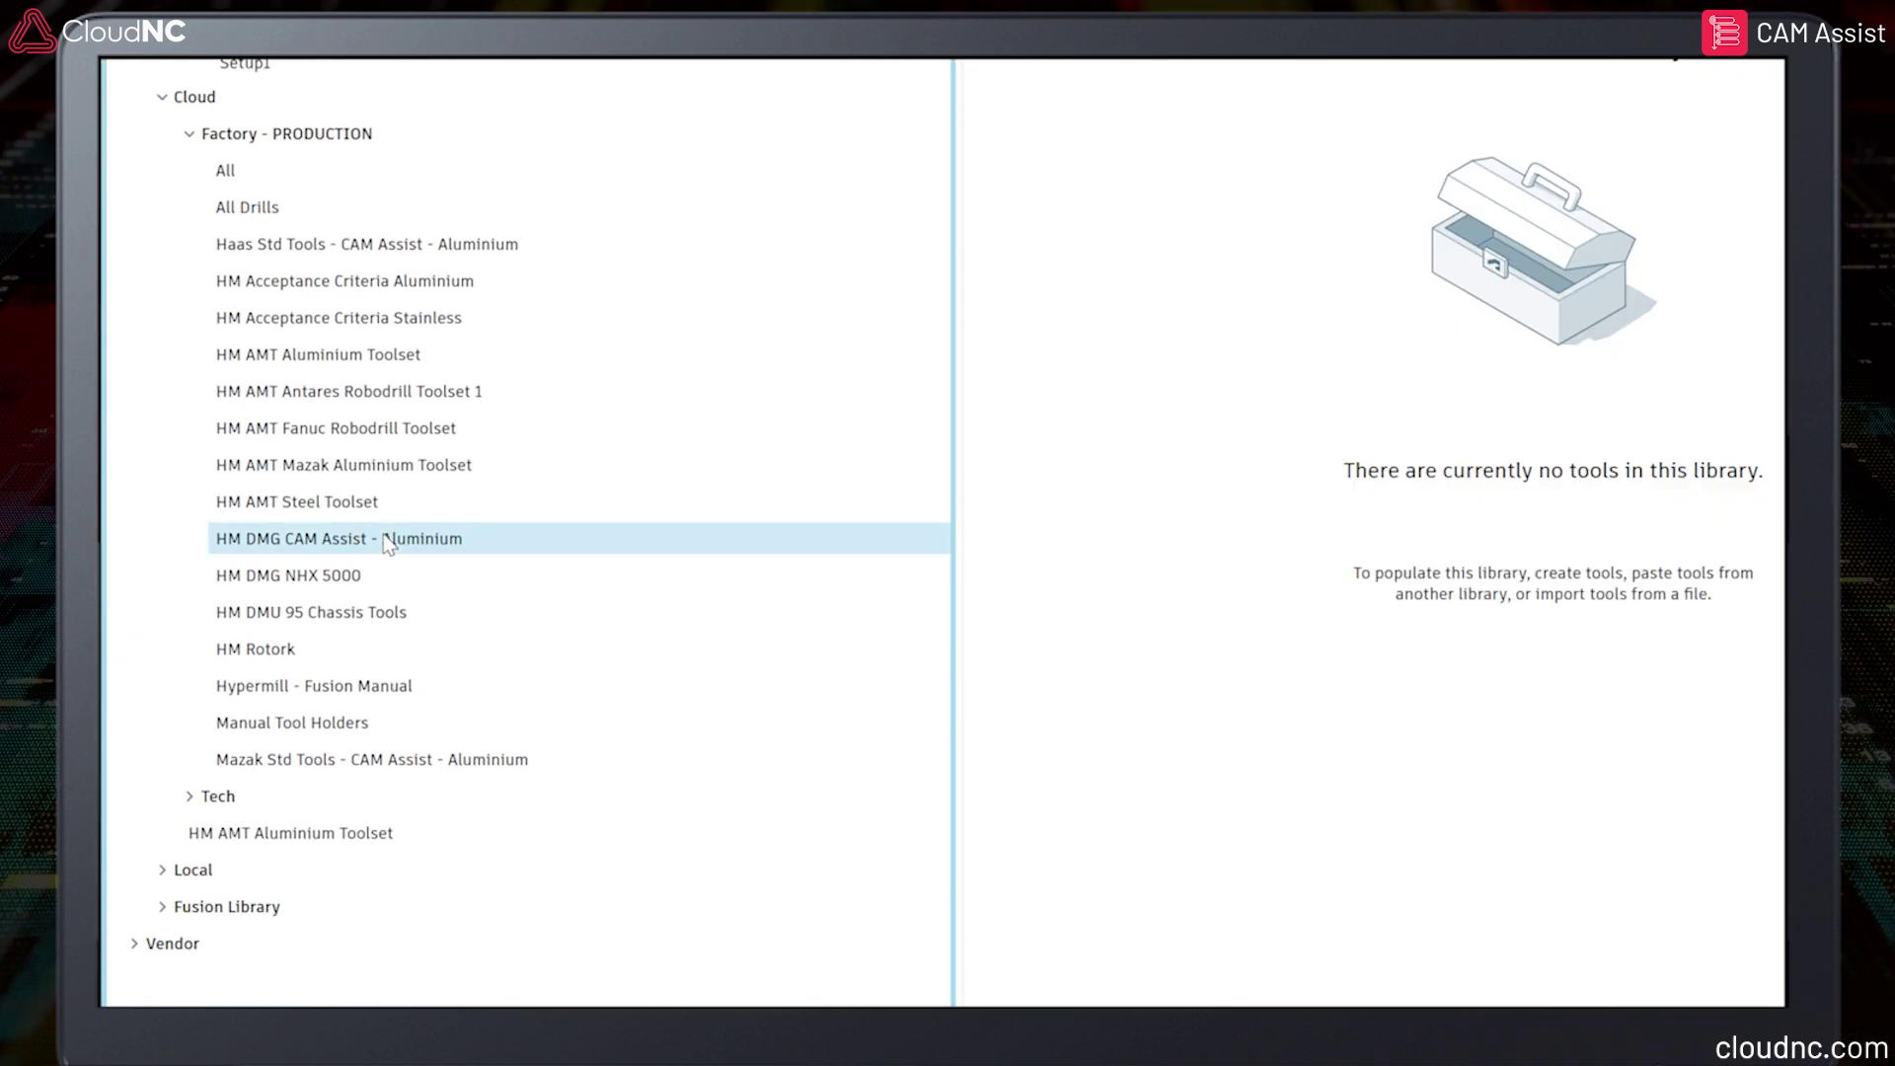
pyautogui.click(385, 543)
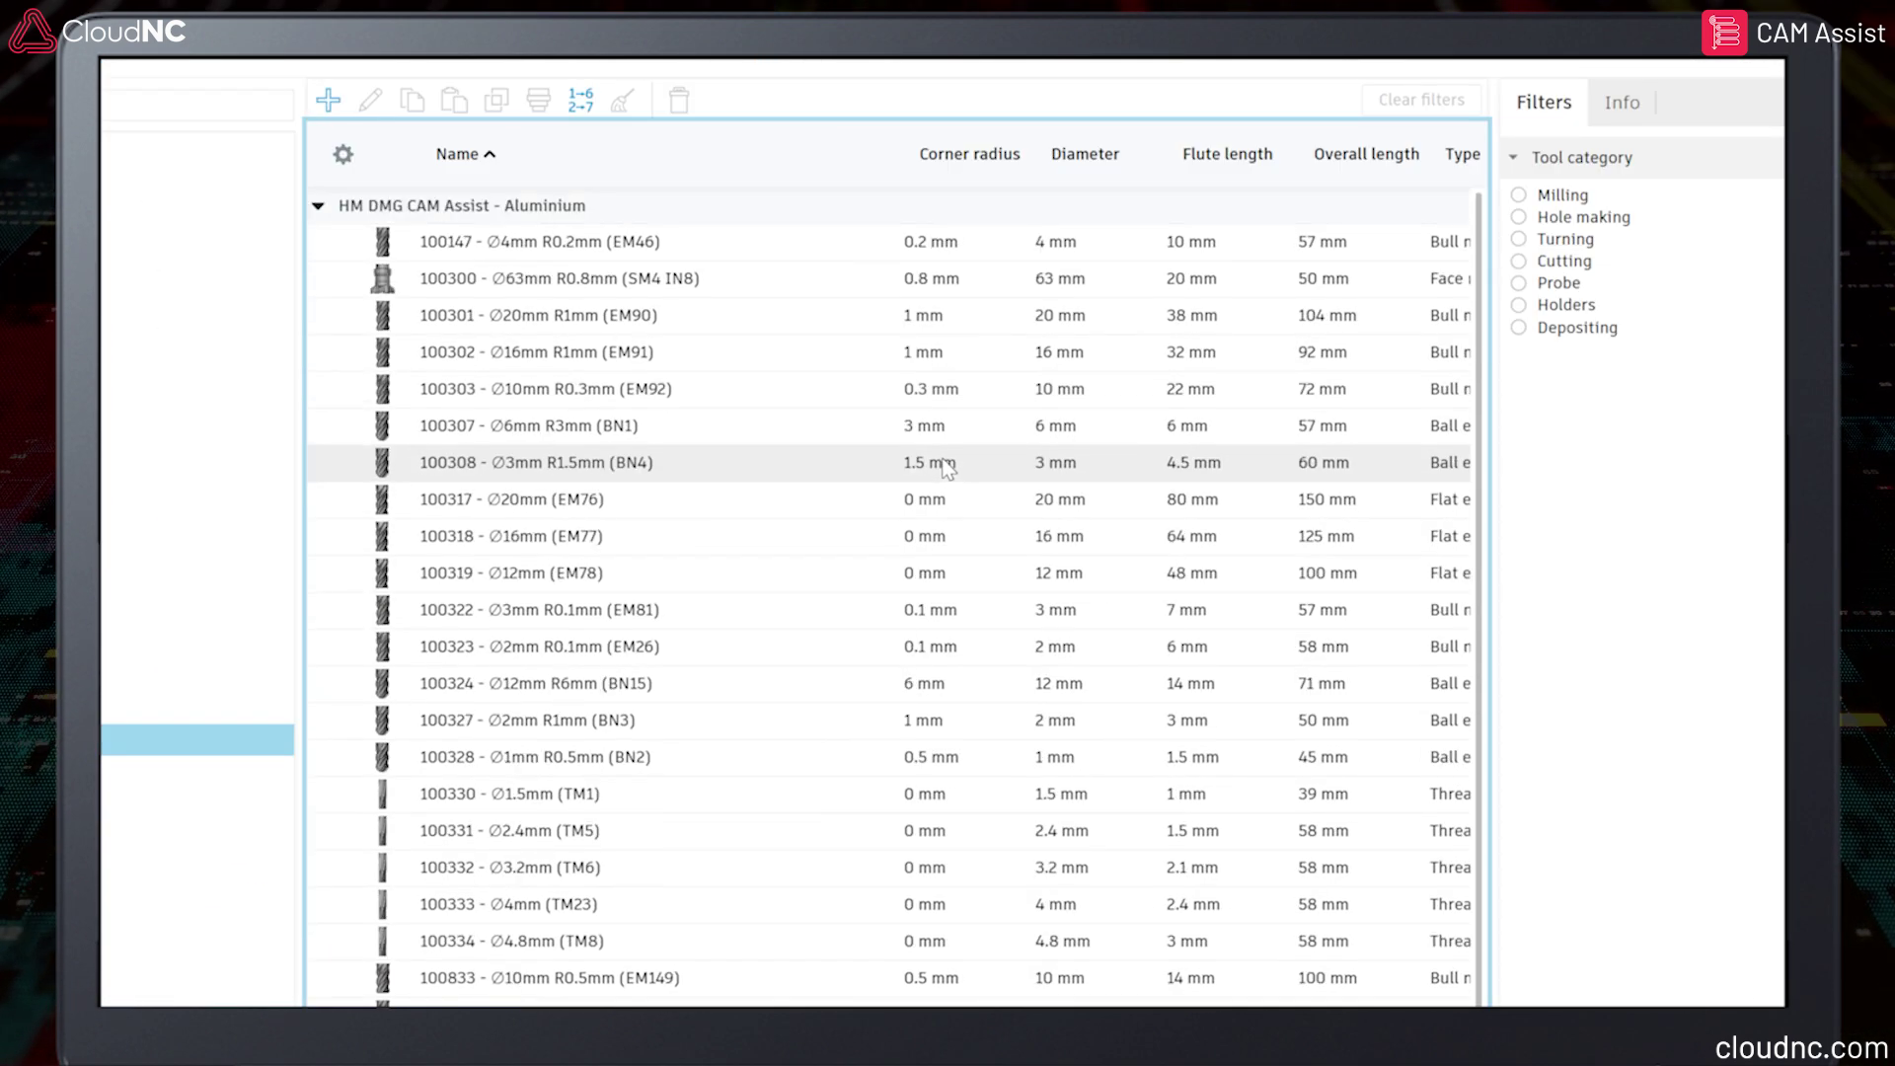
pyautogui.scroll(-5, 947, 469)
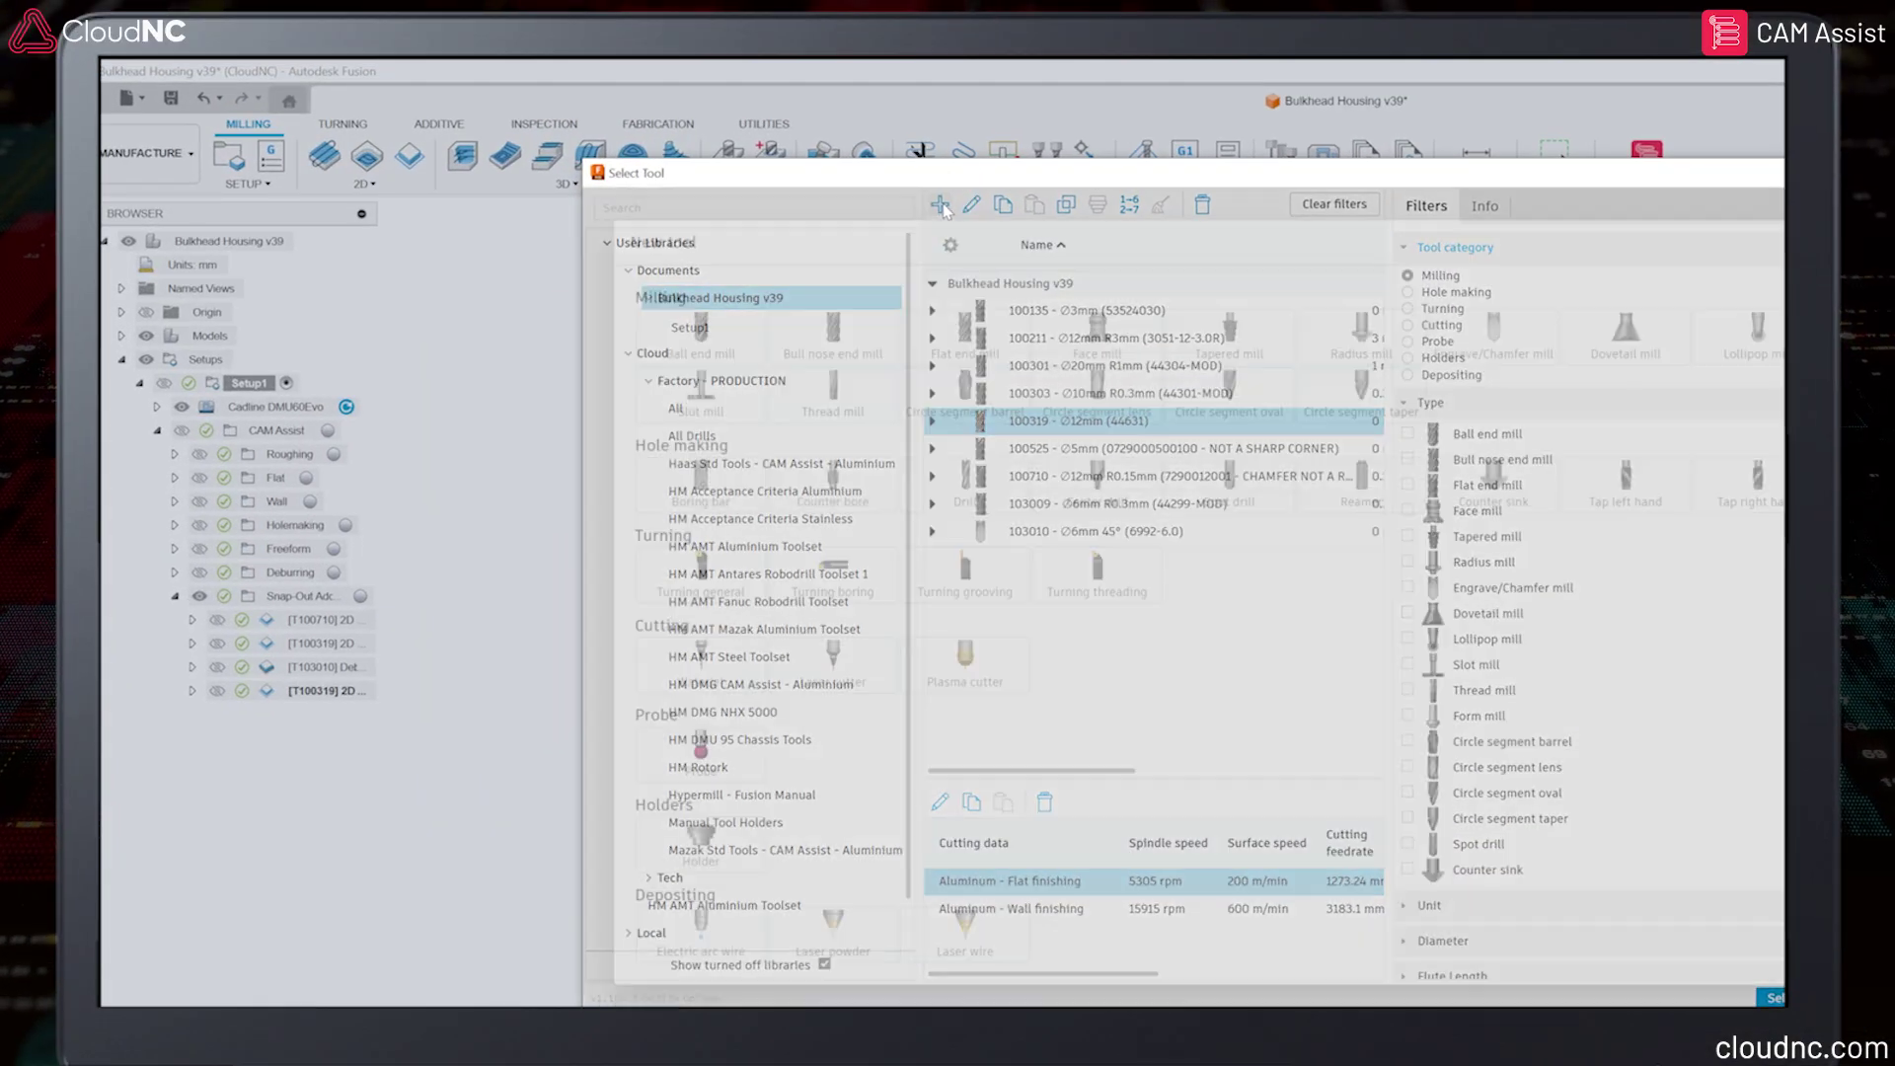
# Create a 16 mm diameter flat end mill in the Bulkhead Housing v39 library with an Ally-Roughing preset at 350 m/min surface speed.
pyautogui.click(918, 226)
pyautogui.click(963, 342)
pyautogui.click(846, 529)
pyautogui.write('16')
pyautogui.click(890, 602)
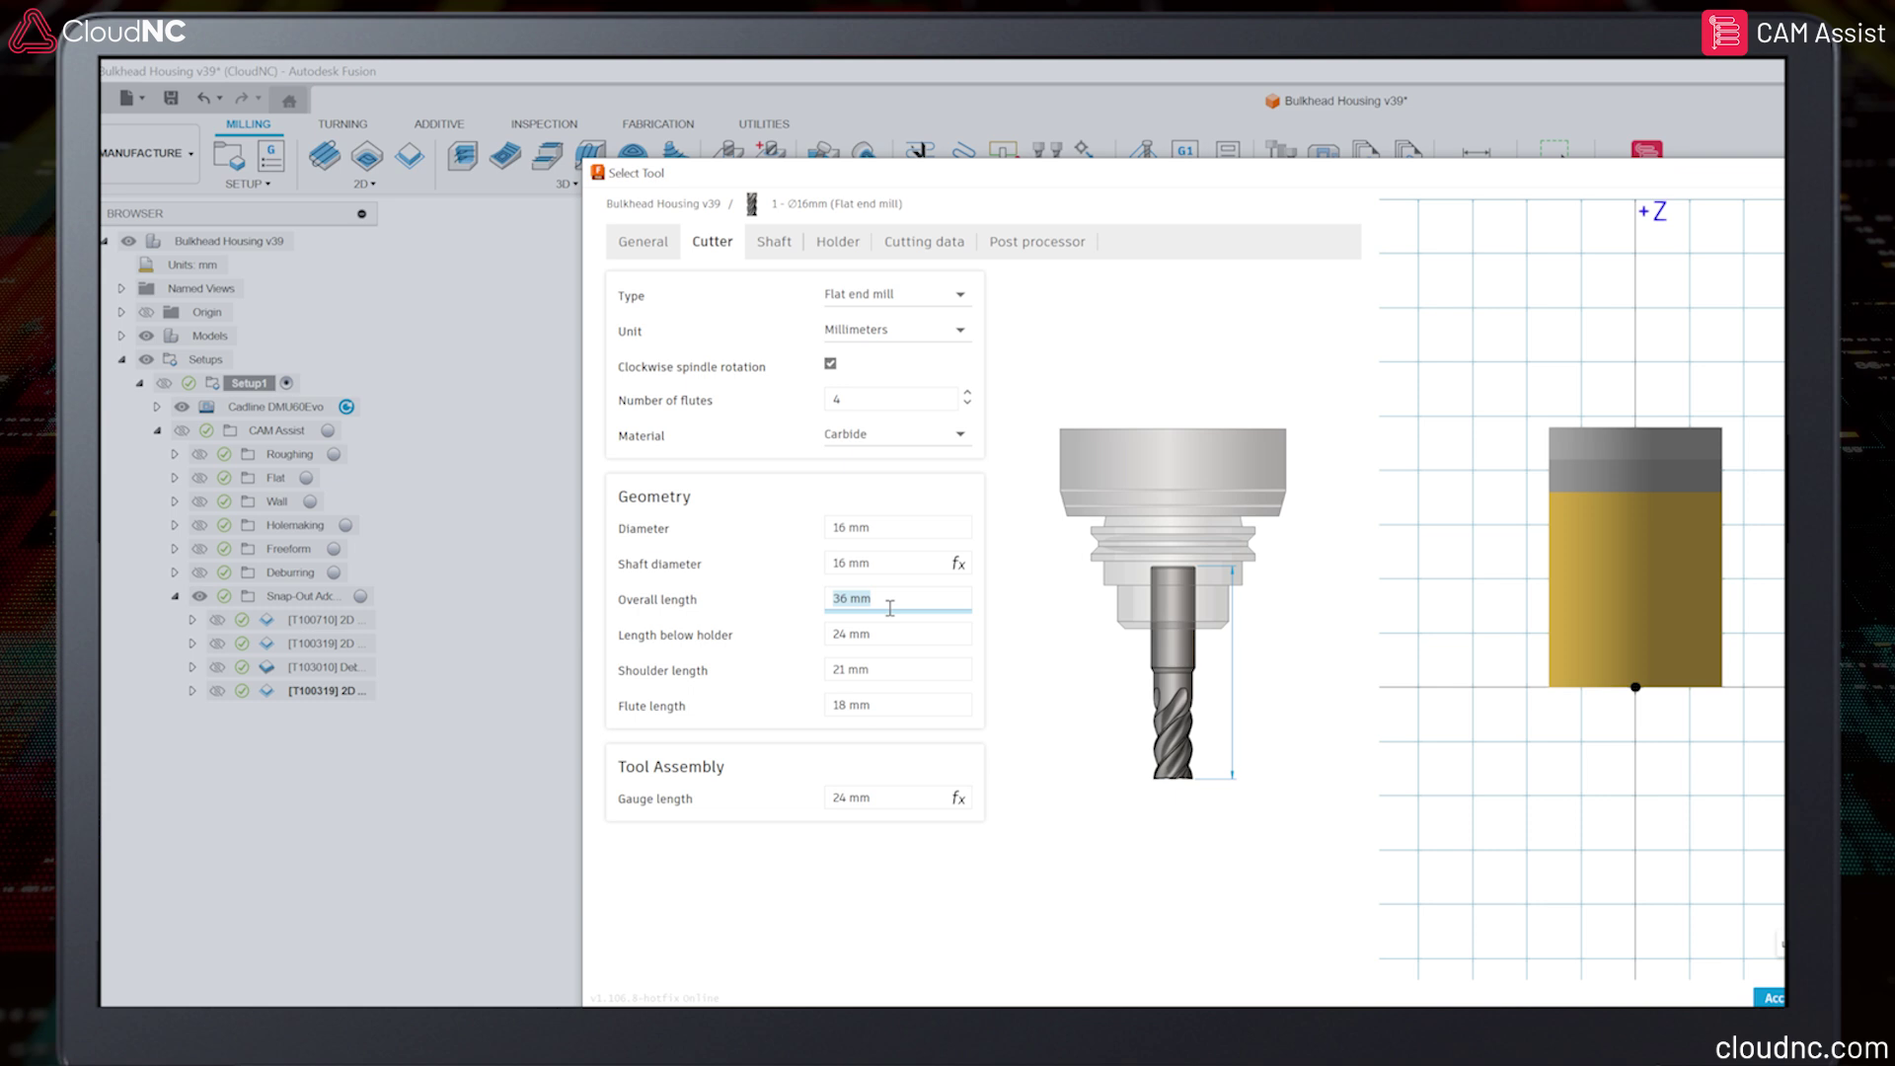
pyautogui.press('Tab')
pyautogui.press('Tab')
pyautogui.press('Tab')
pyautogui.click(924, 241)
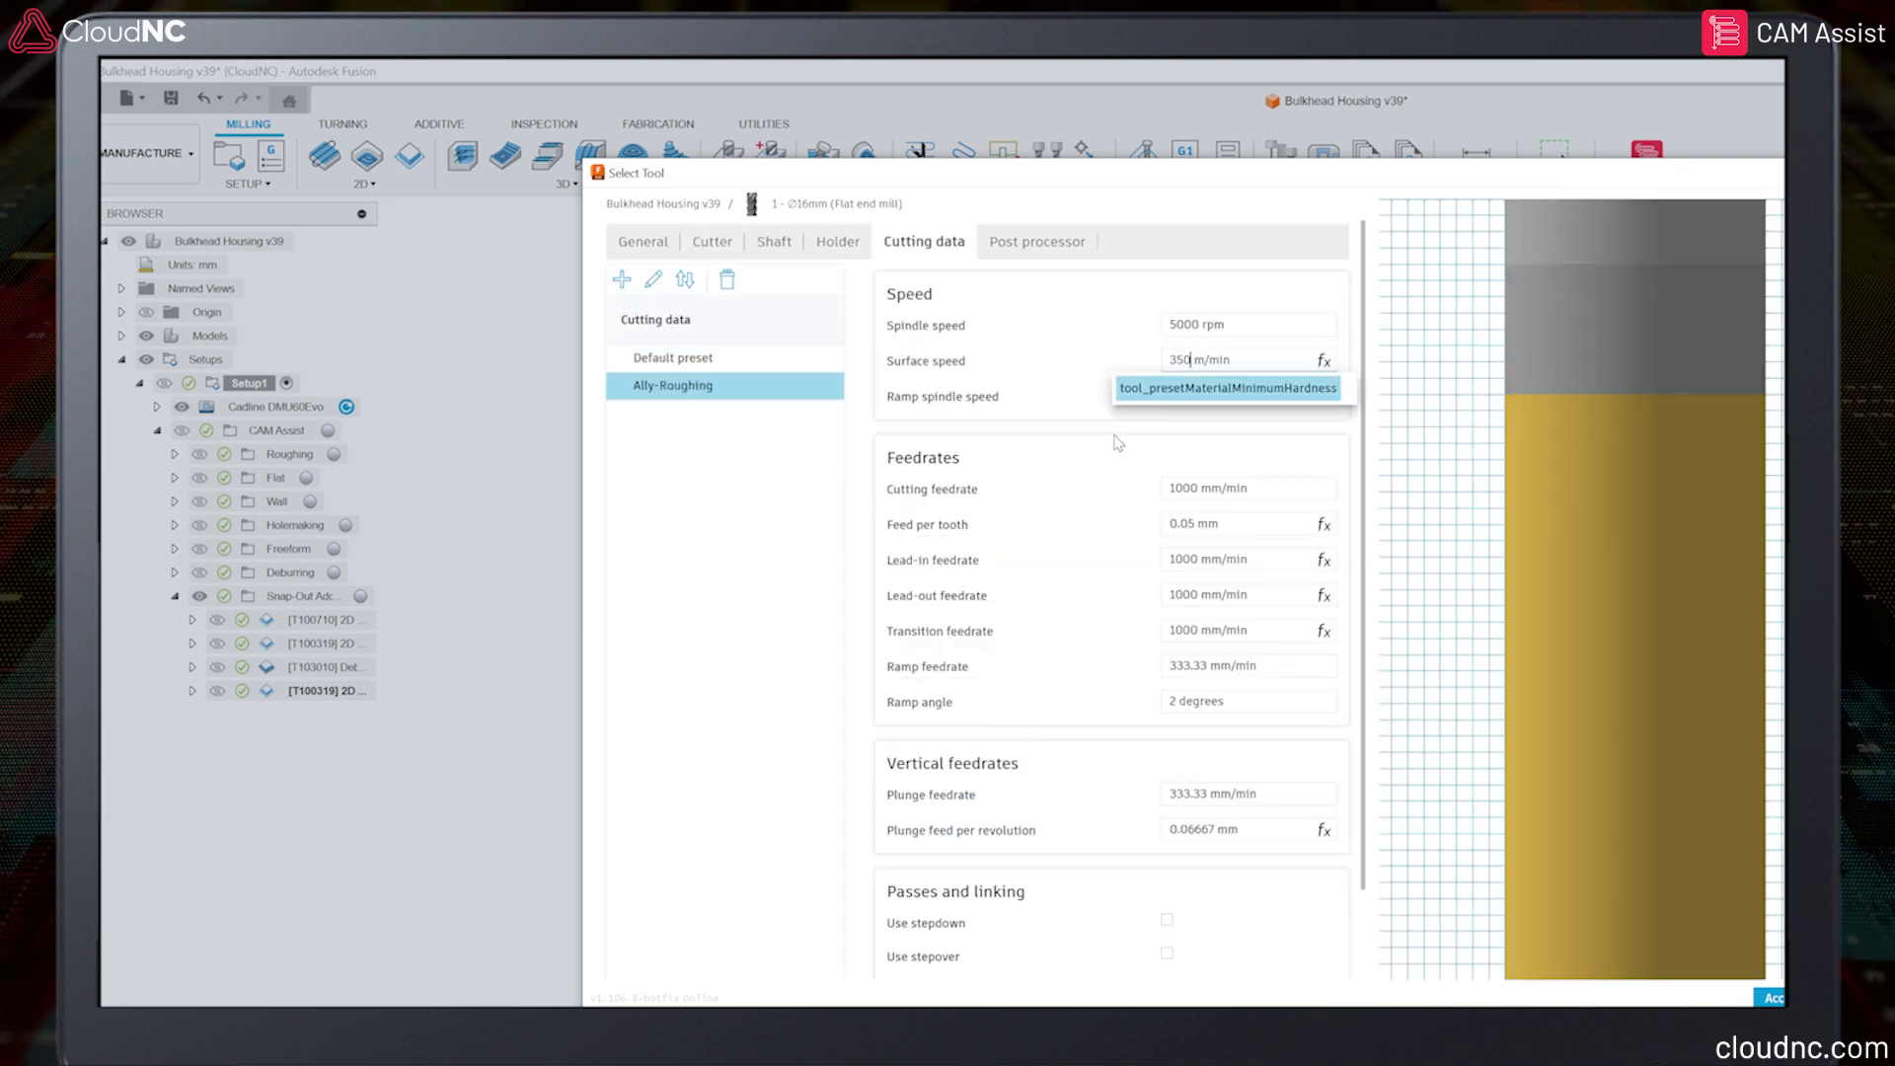
pyautogui.scroll(-3, 1200, 600)
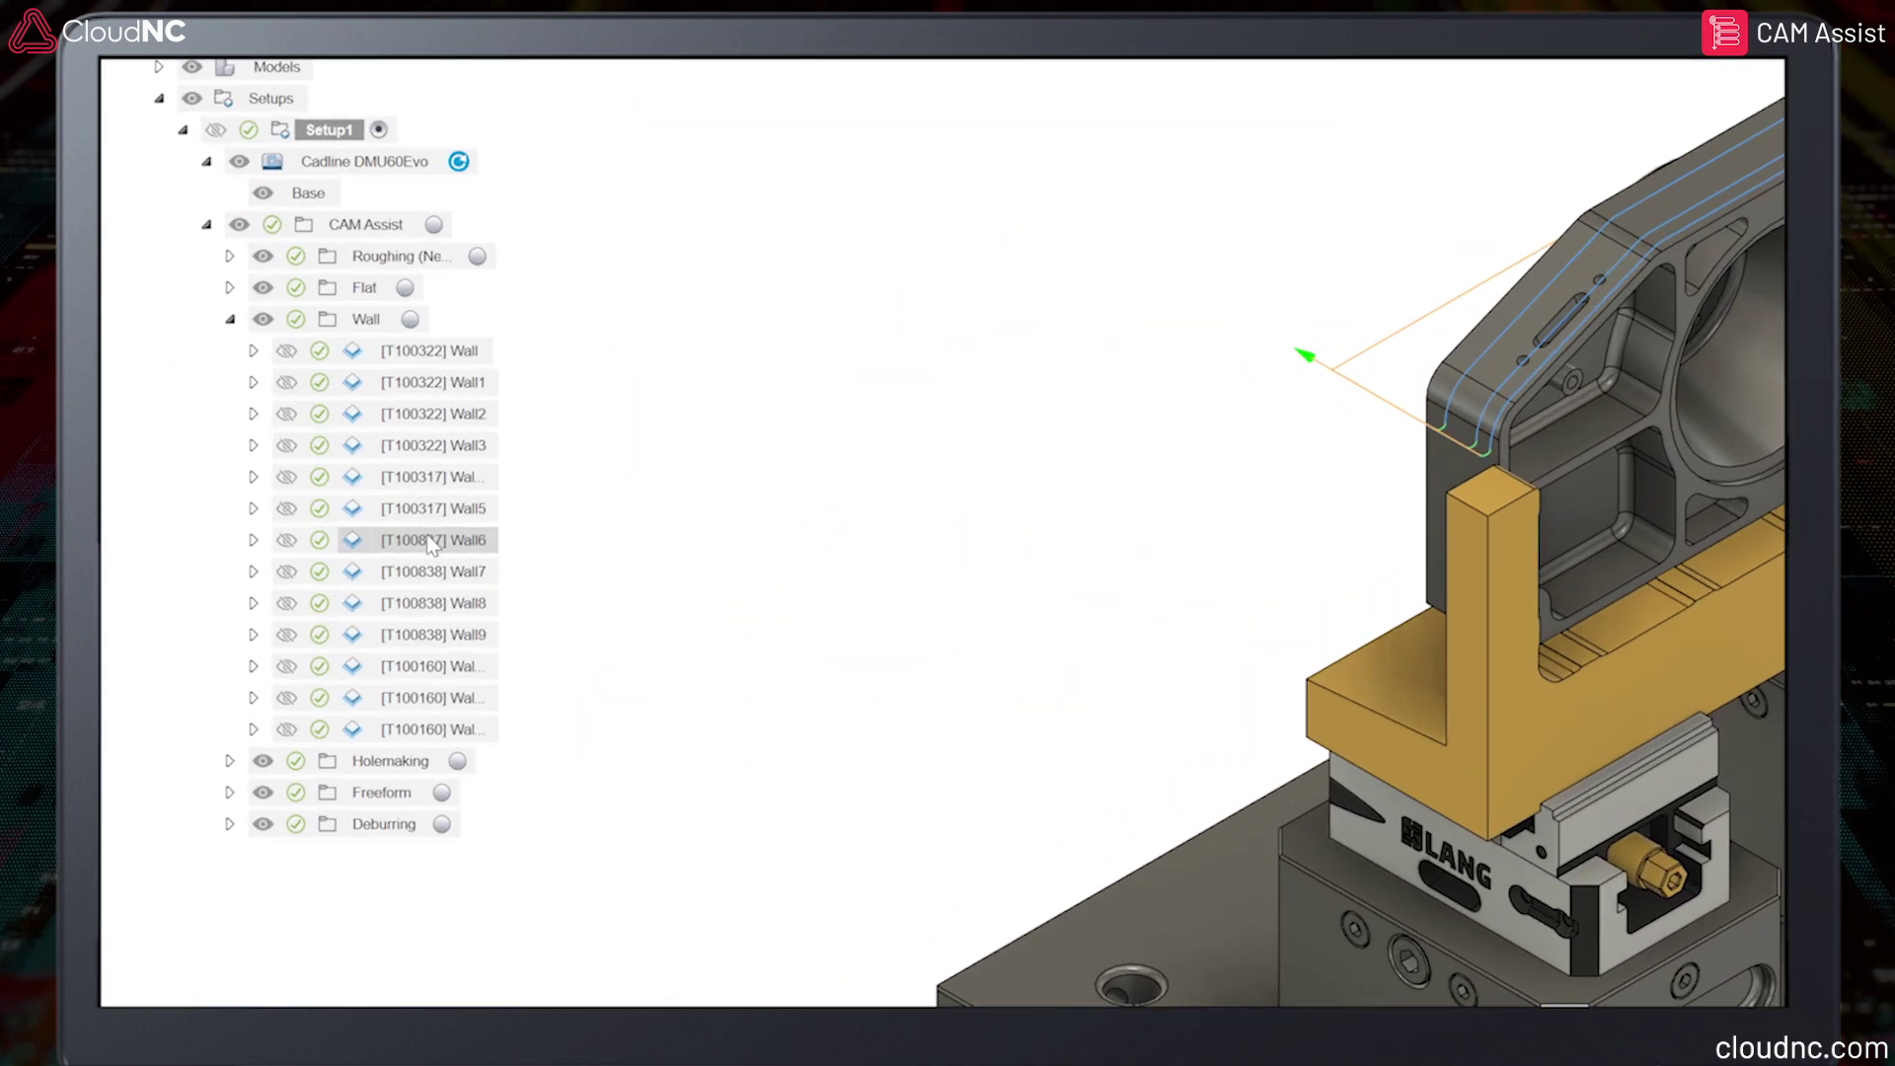
# Tune the Wall6 operation in the CloudNC Cutting Parameters Explorer with a 19,998 rpm spindle speed and save the operation.
pyautogui.rightClick(426, 539)
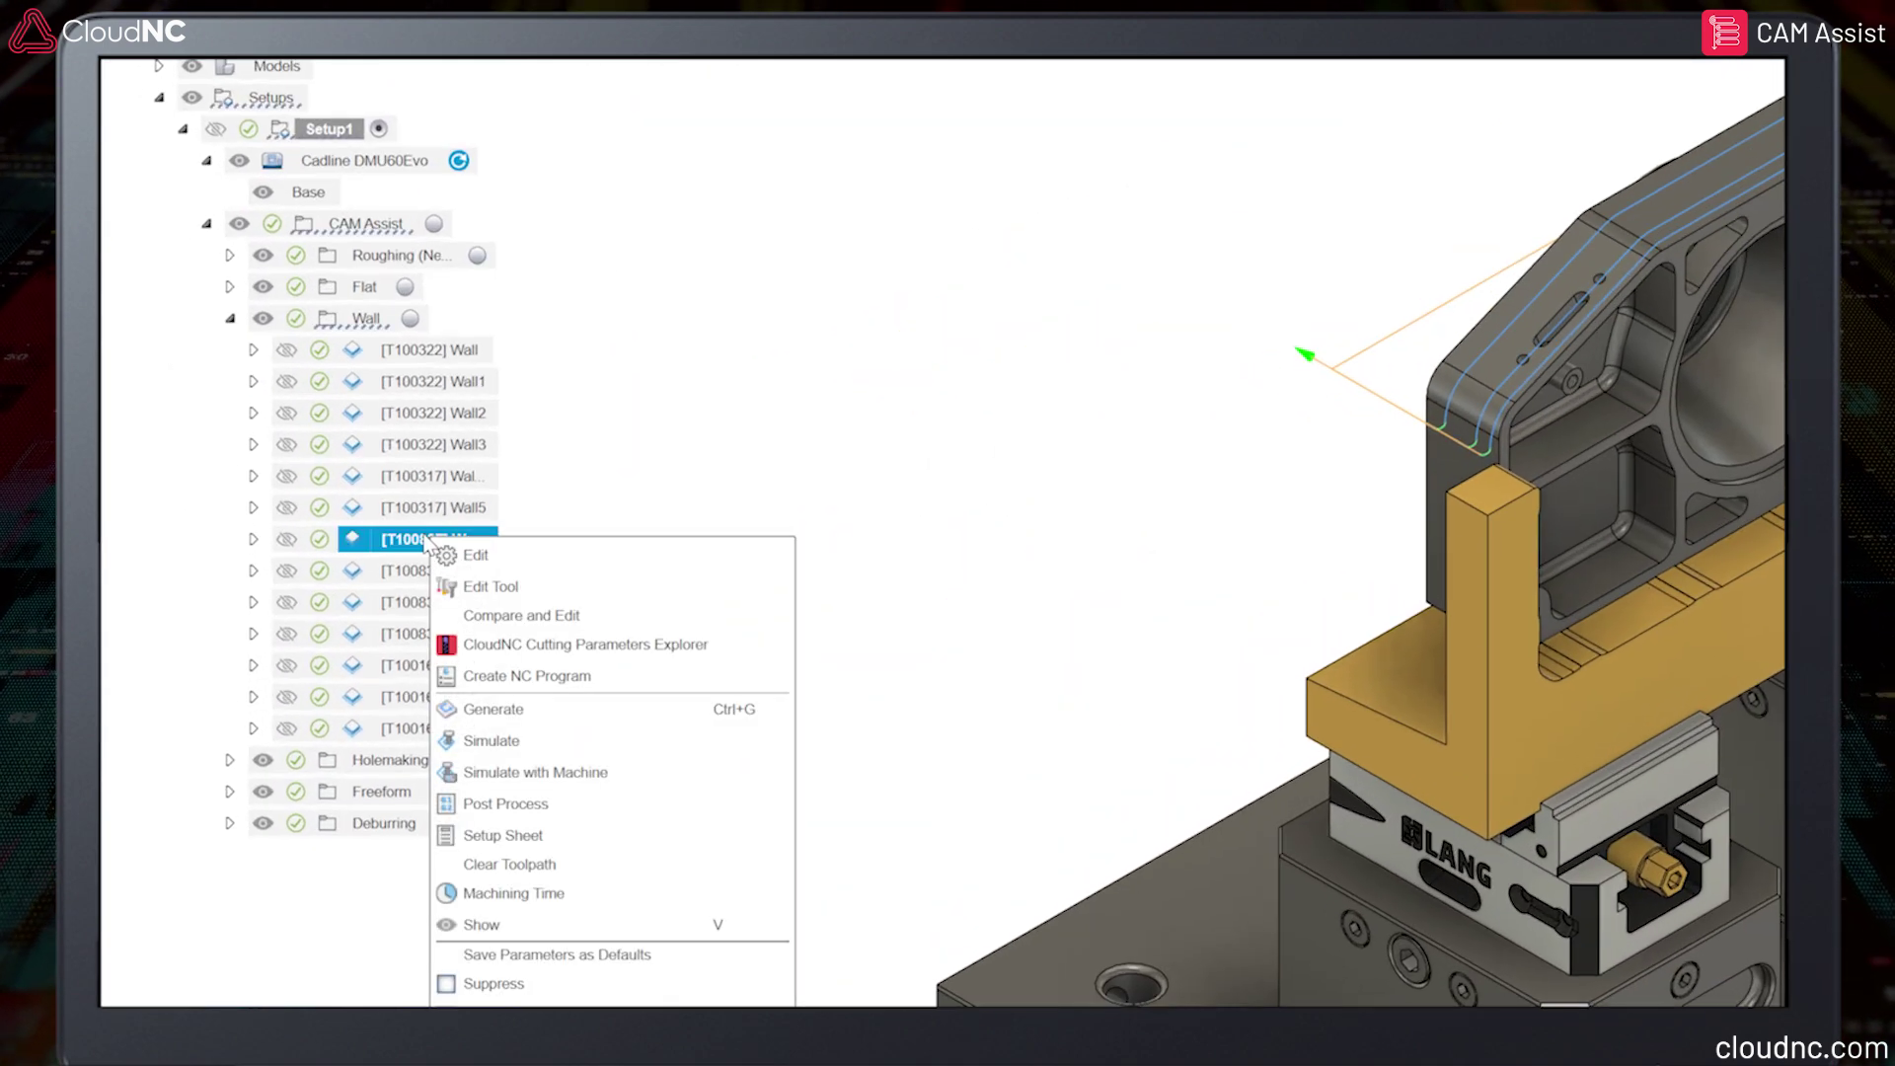
pyautogui.click(542, 644)
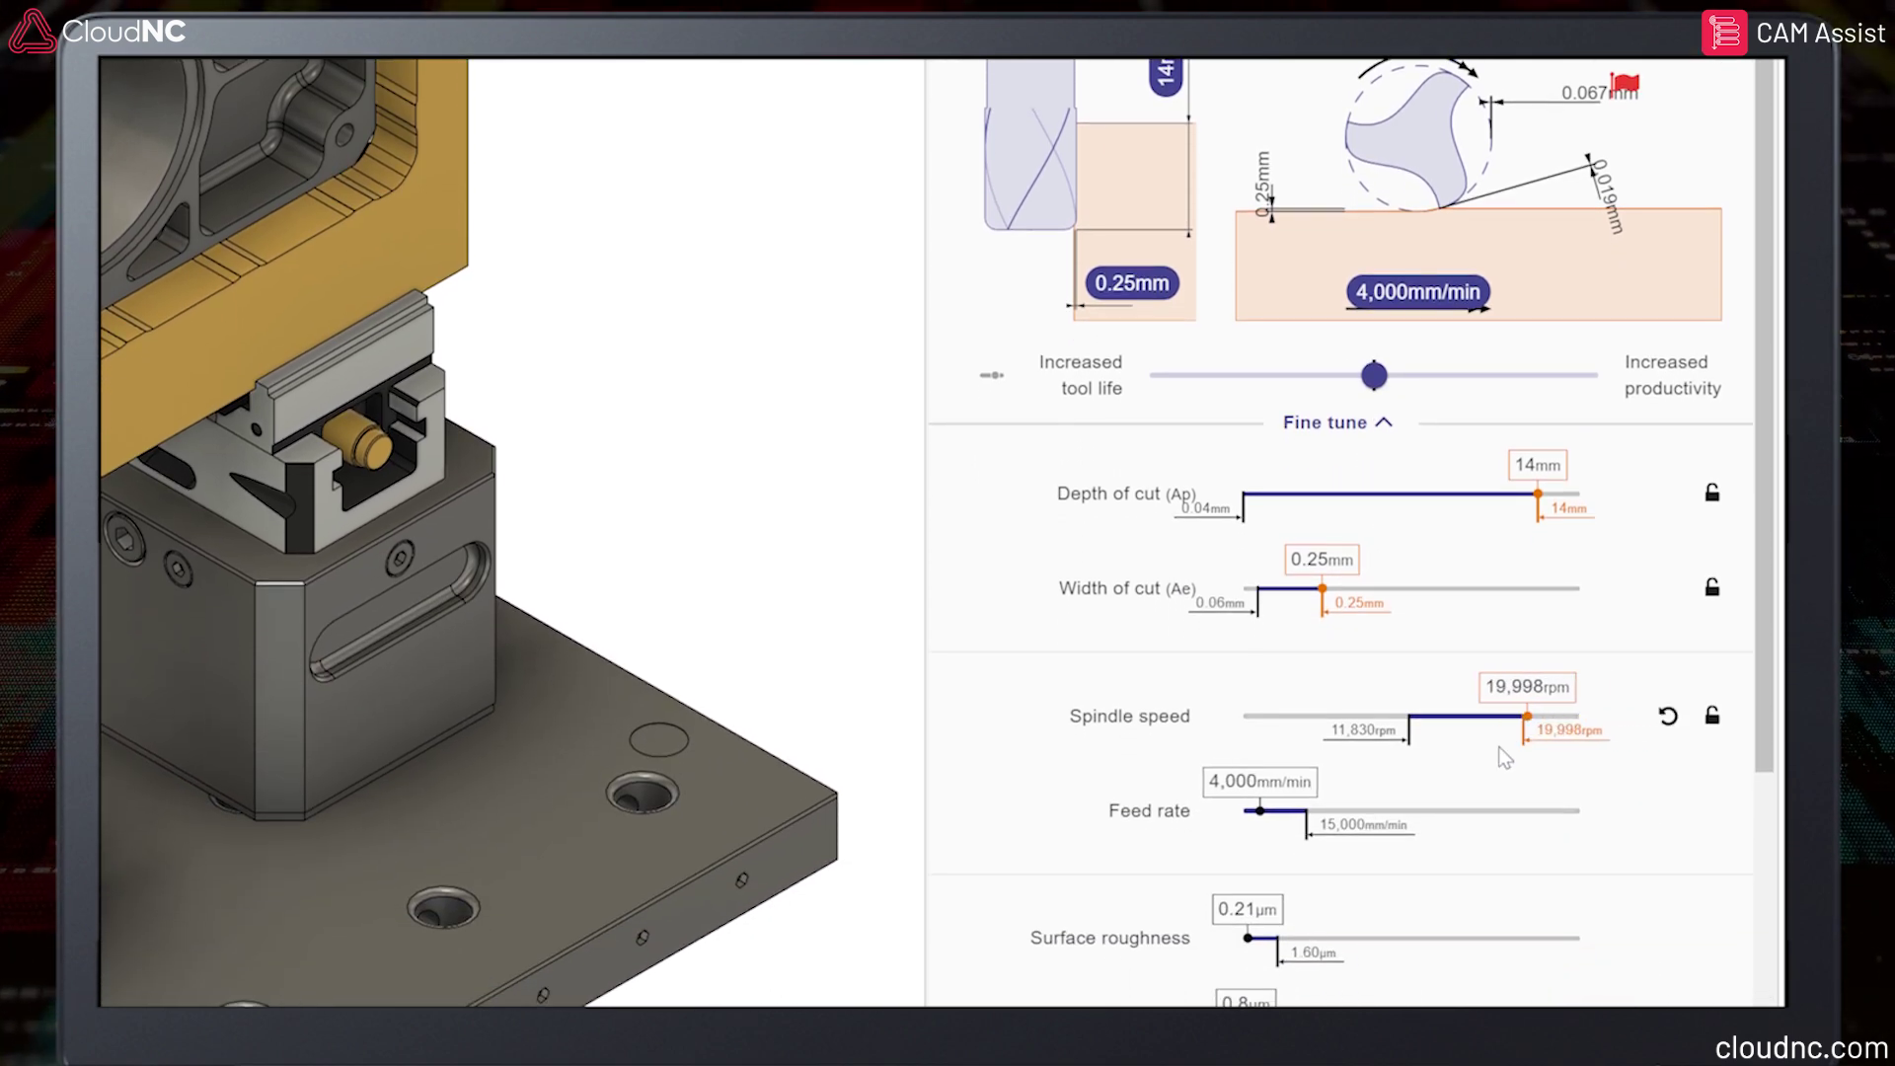
pyautogui.scroll(-8, 1707, 634)
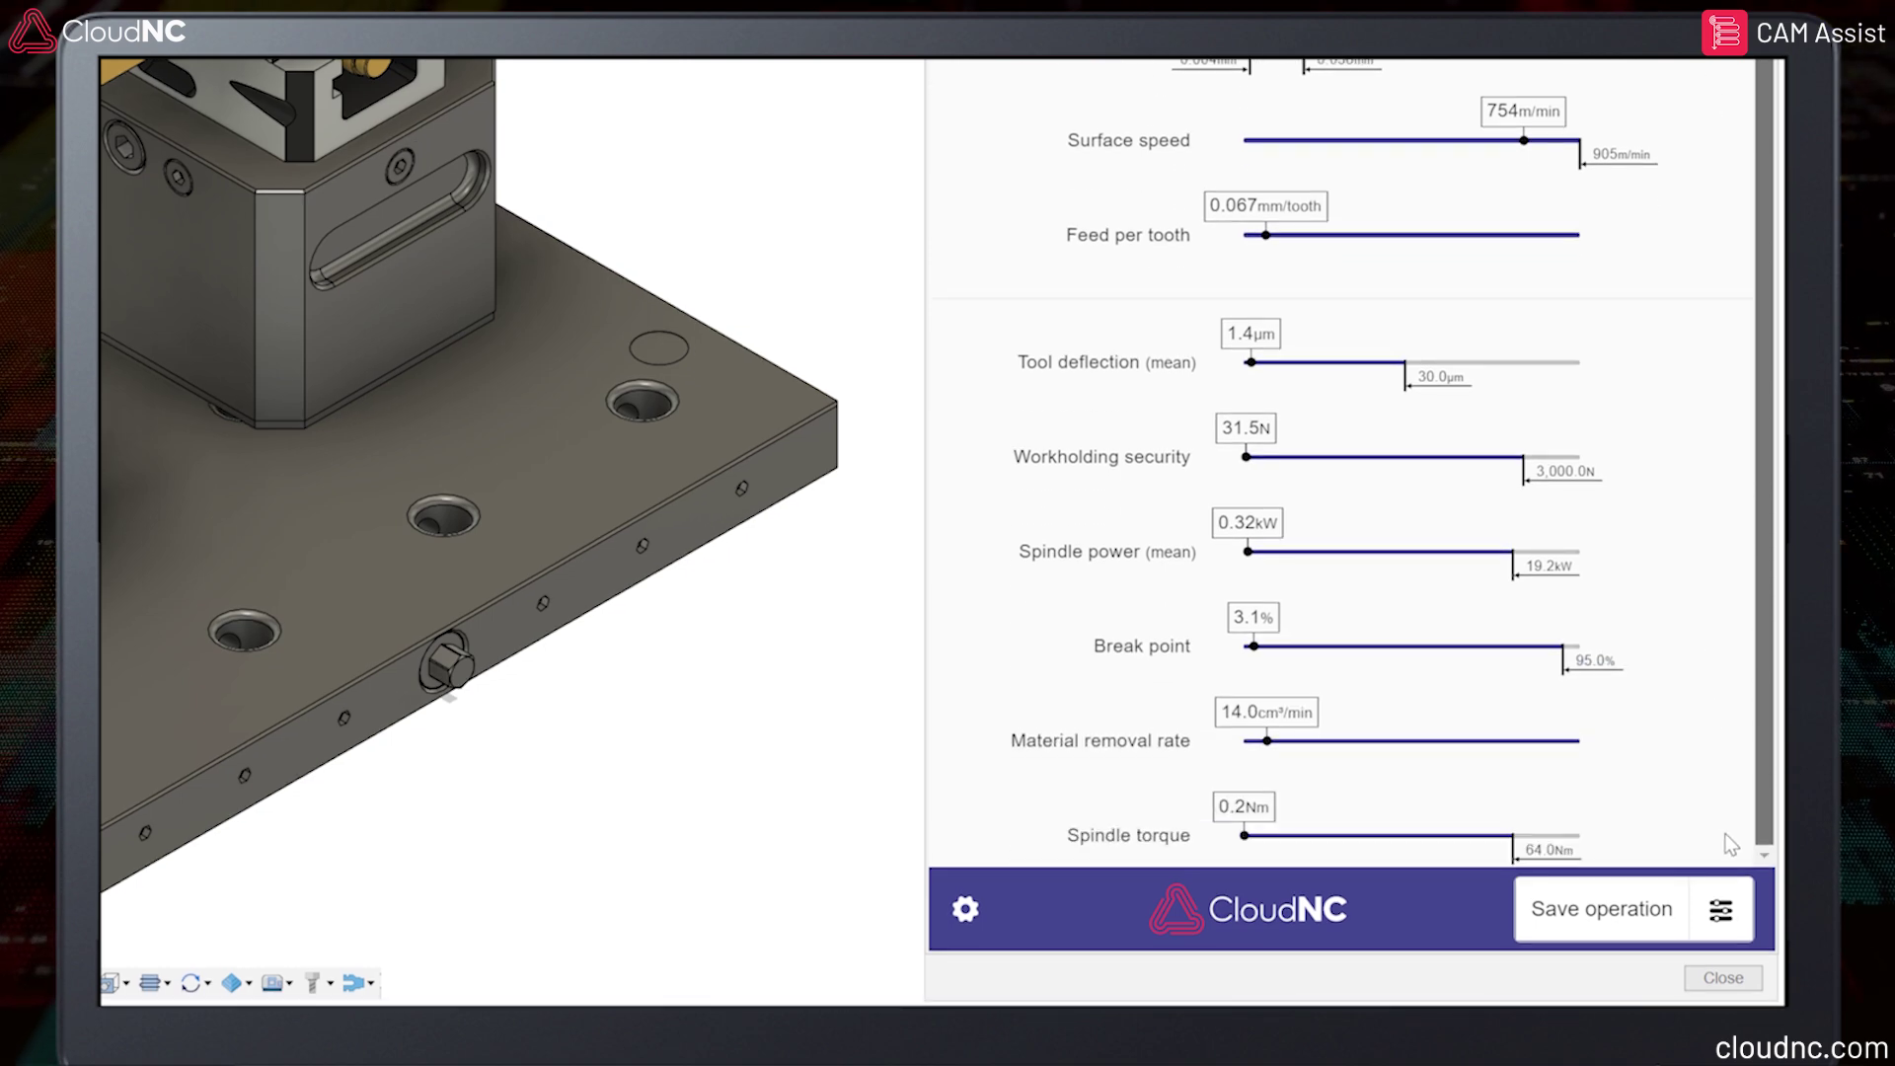
pyautogui.click(1626, 910)
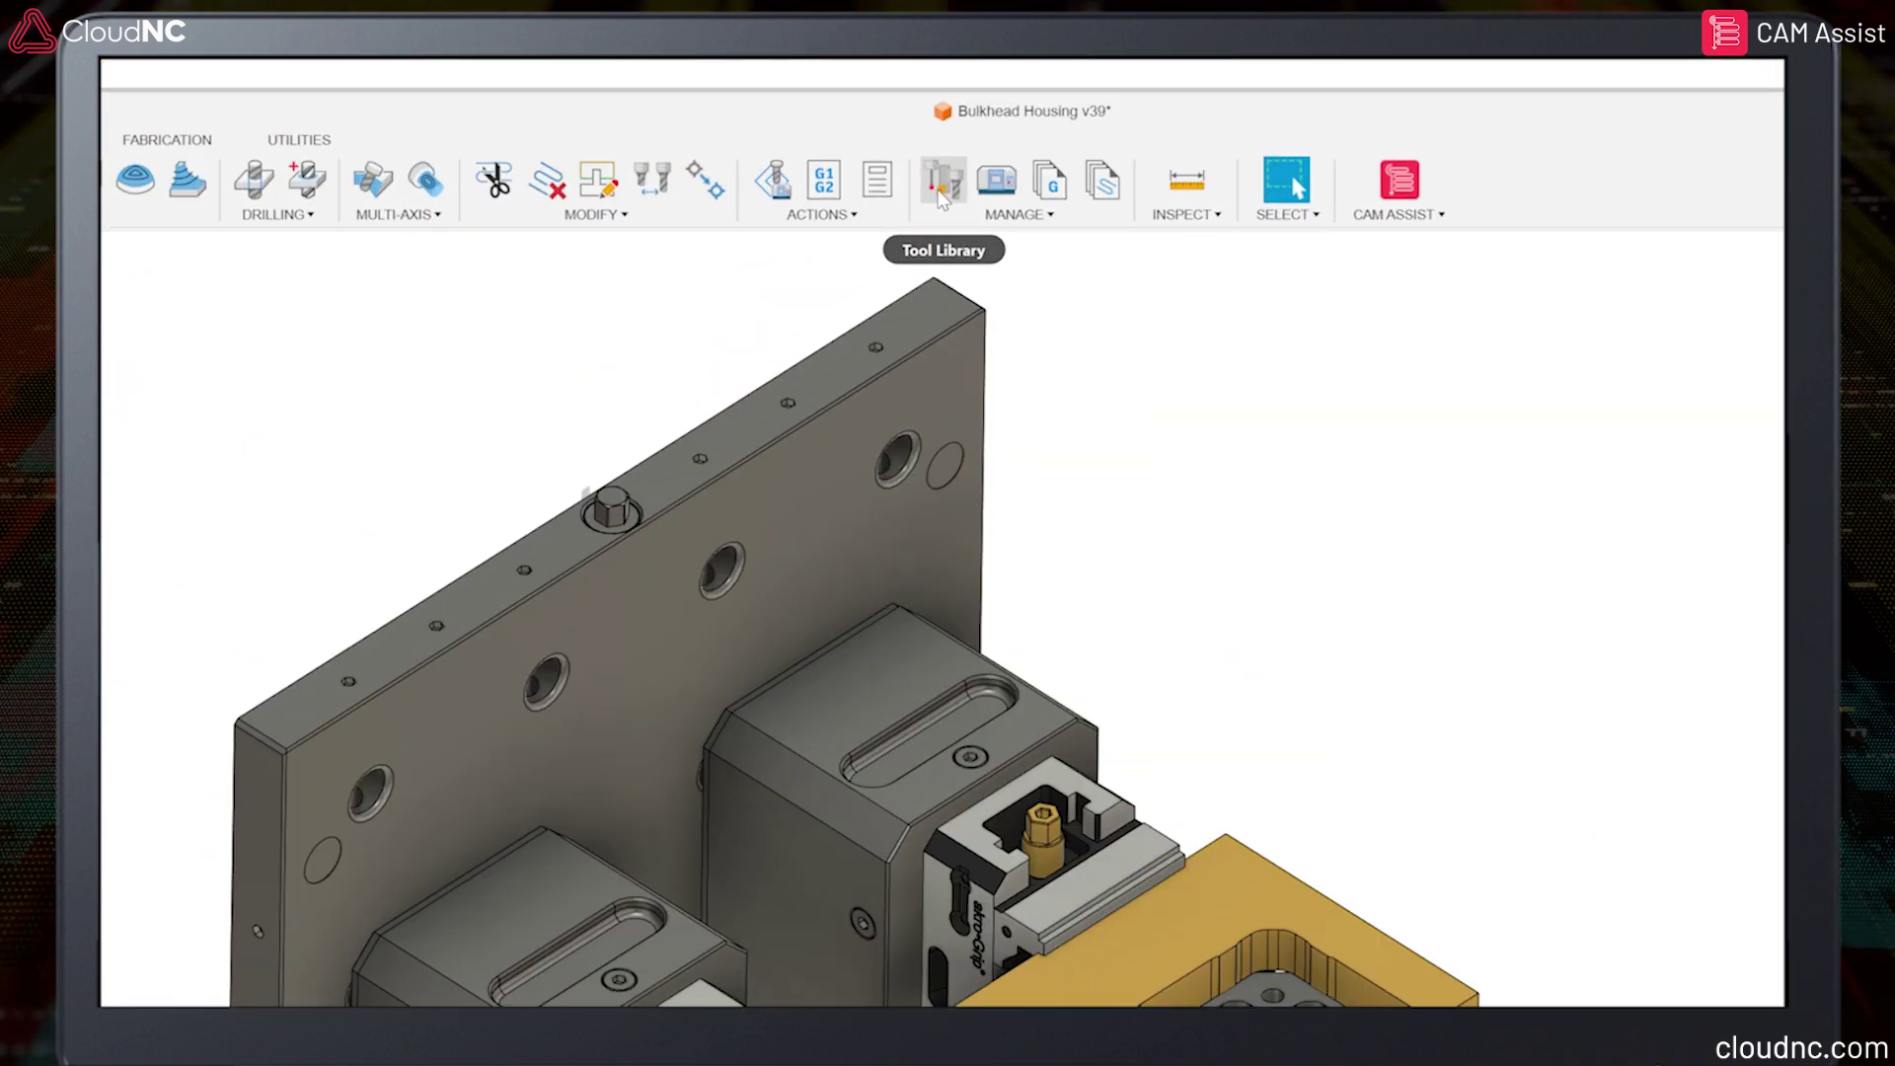
# Examine the shape and details of the 20 mm R1 tool 100301 in the Bulkhead Housing v39 tool library.
pyautogui.click(942, 193)
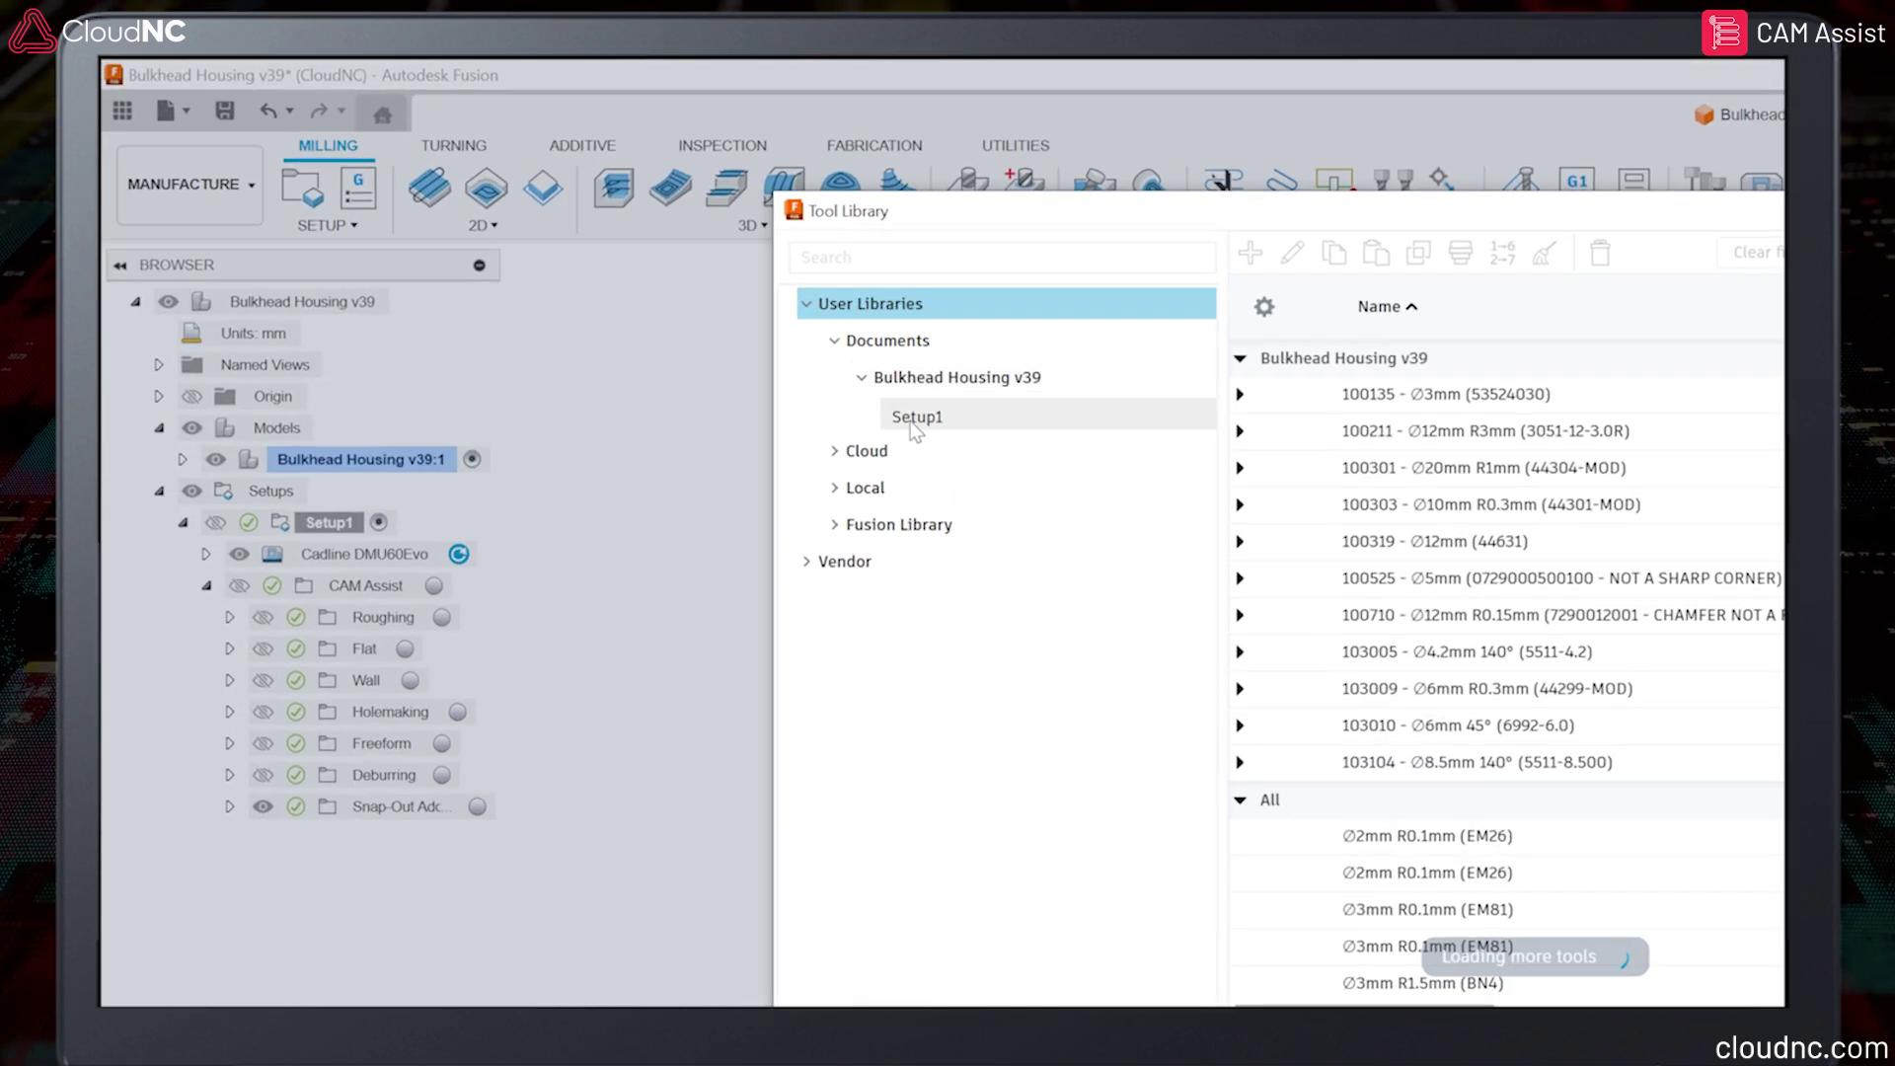
pyautogui.click(913, 423)
pyautogui.click(1431, 468)
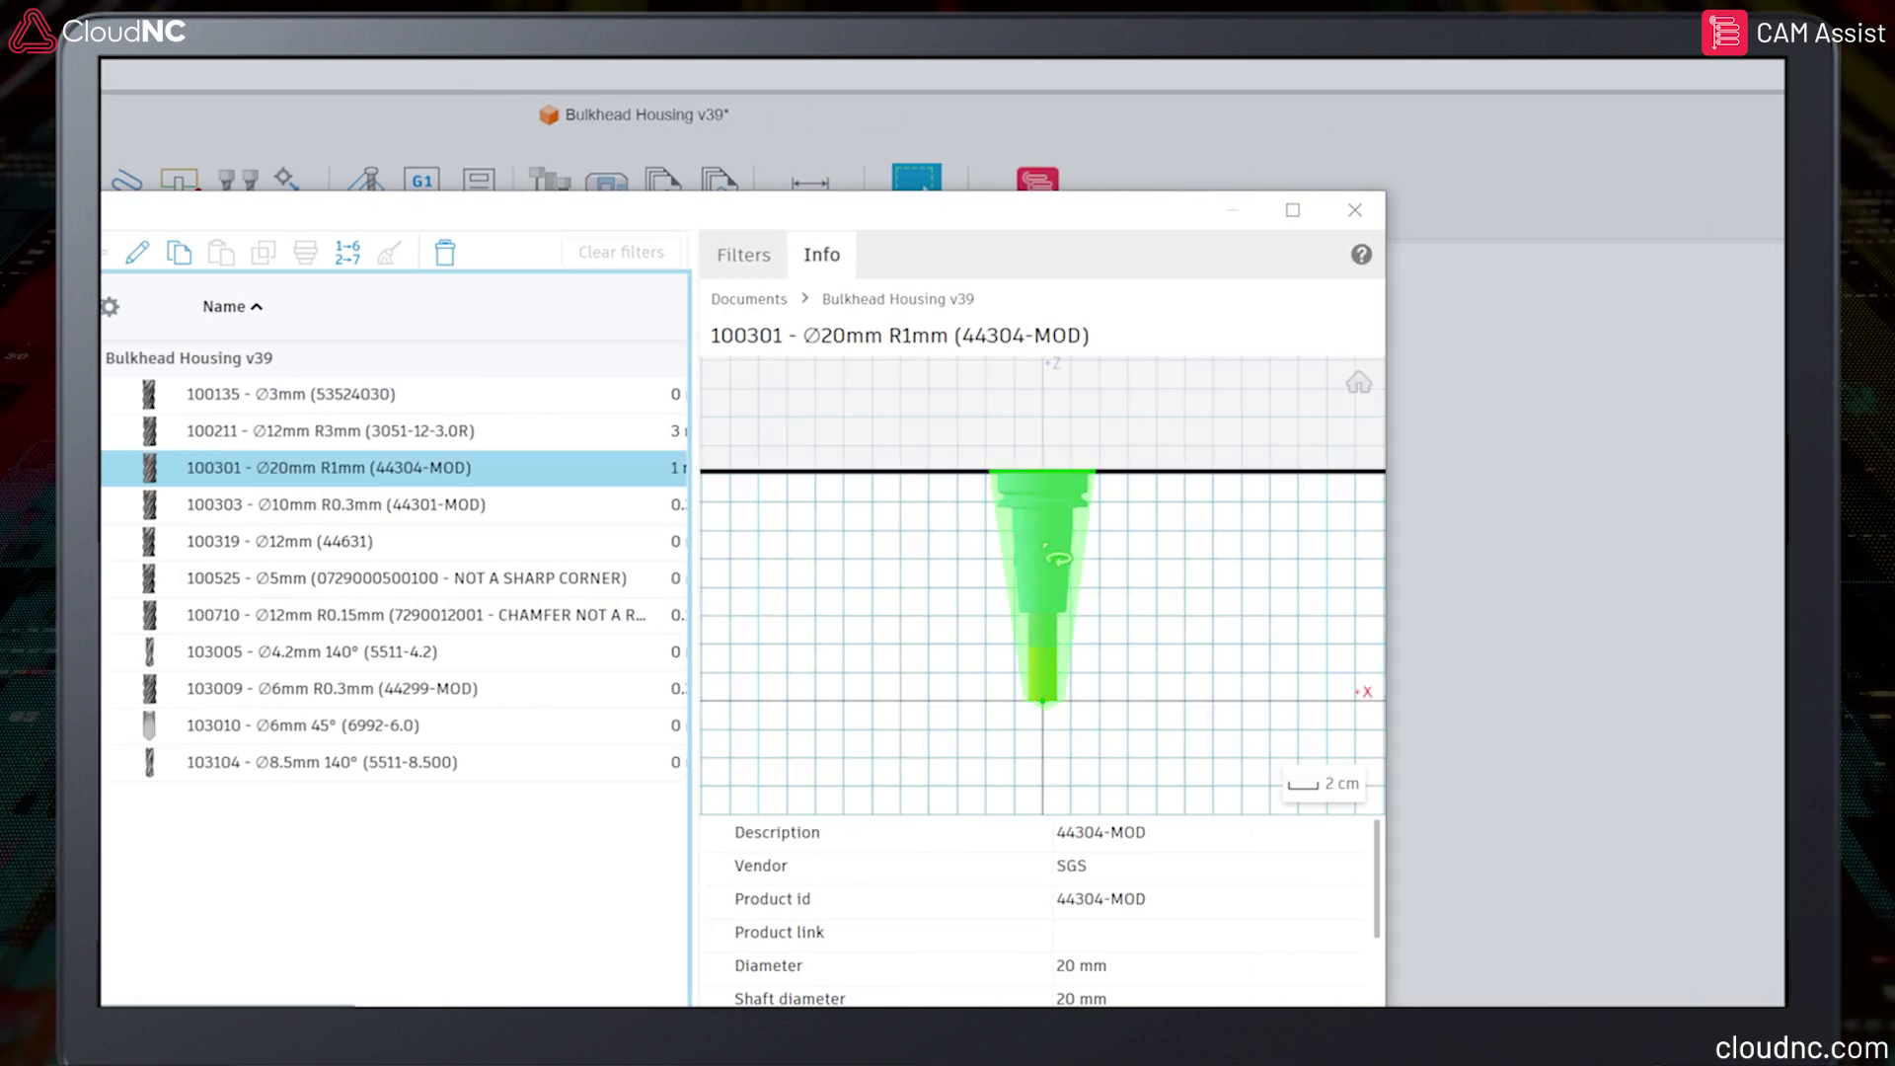
pyautogui.scroll(-3, 1050, 607)
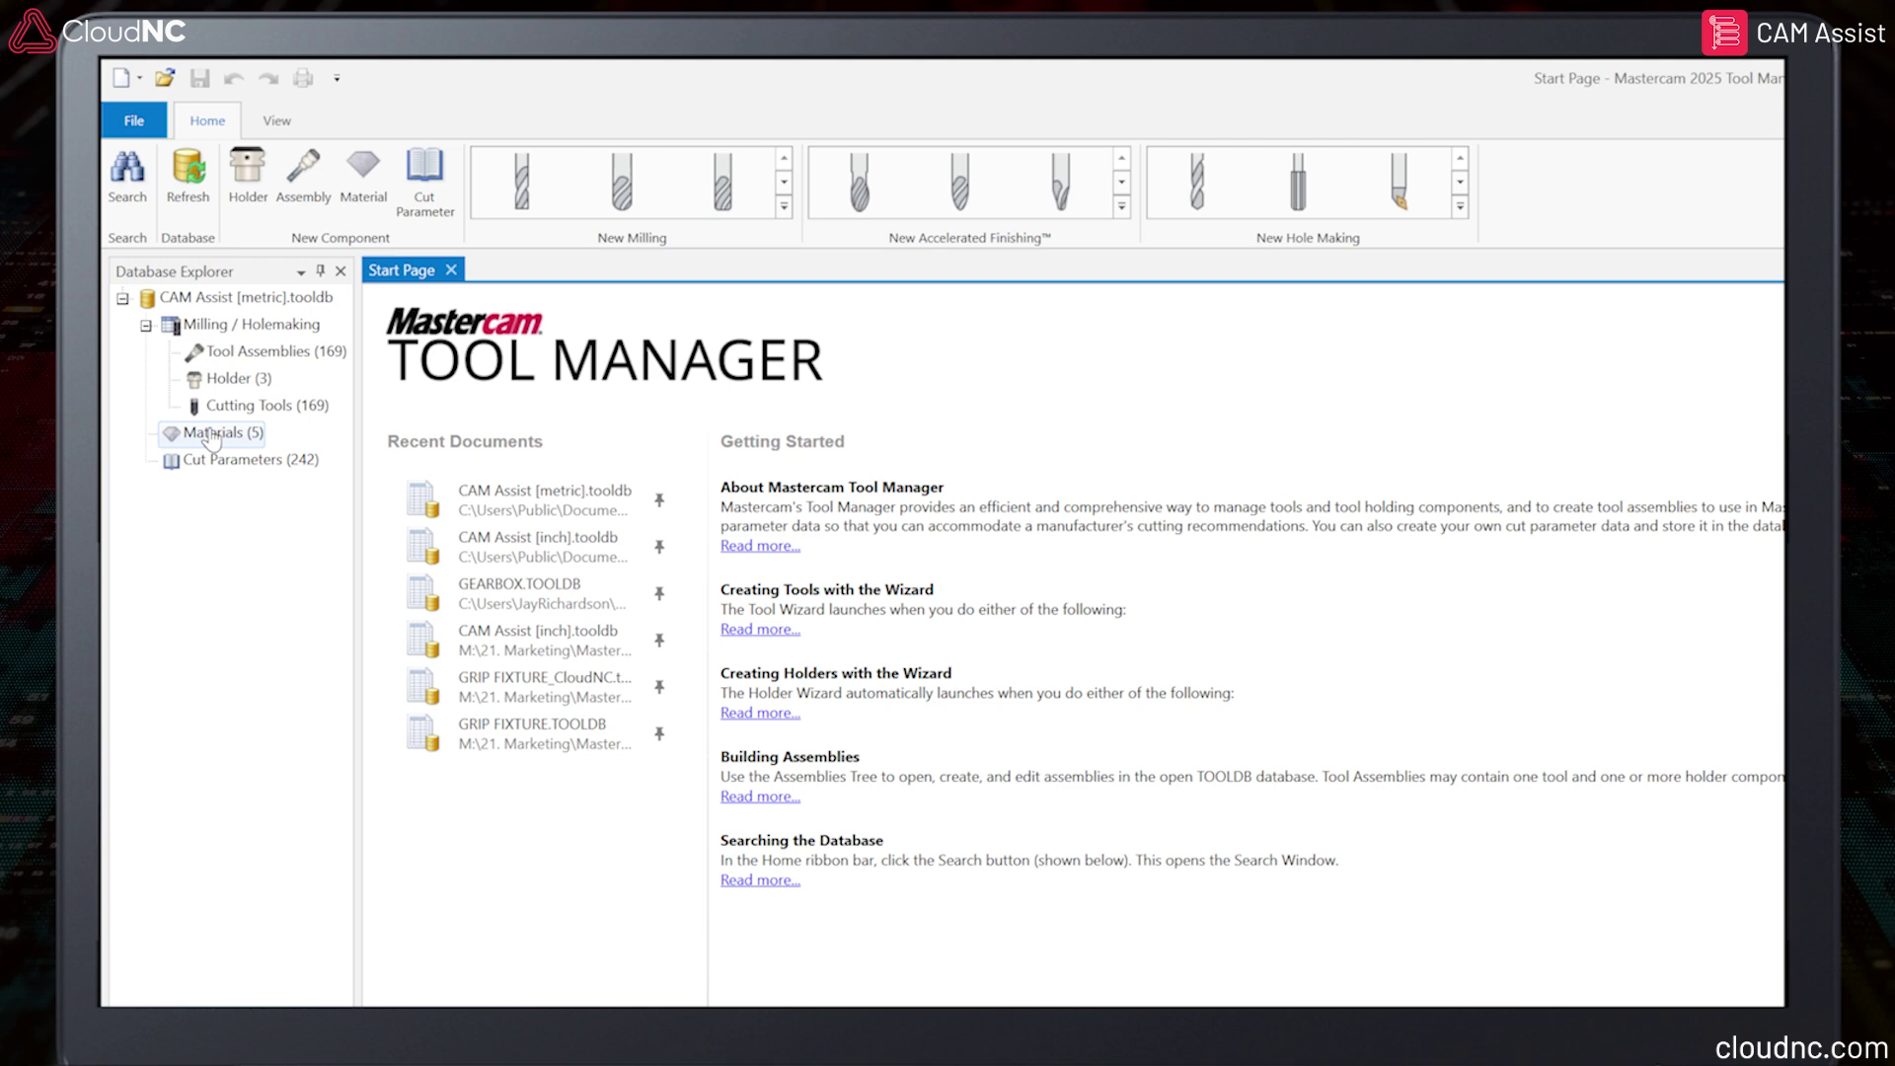
# Switch to Mastercam Tool Manager and review the materials and their ISO groups in the CAM Assist [metric] database.
pyautogui.click(219, 459)
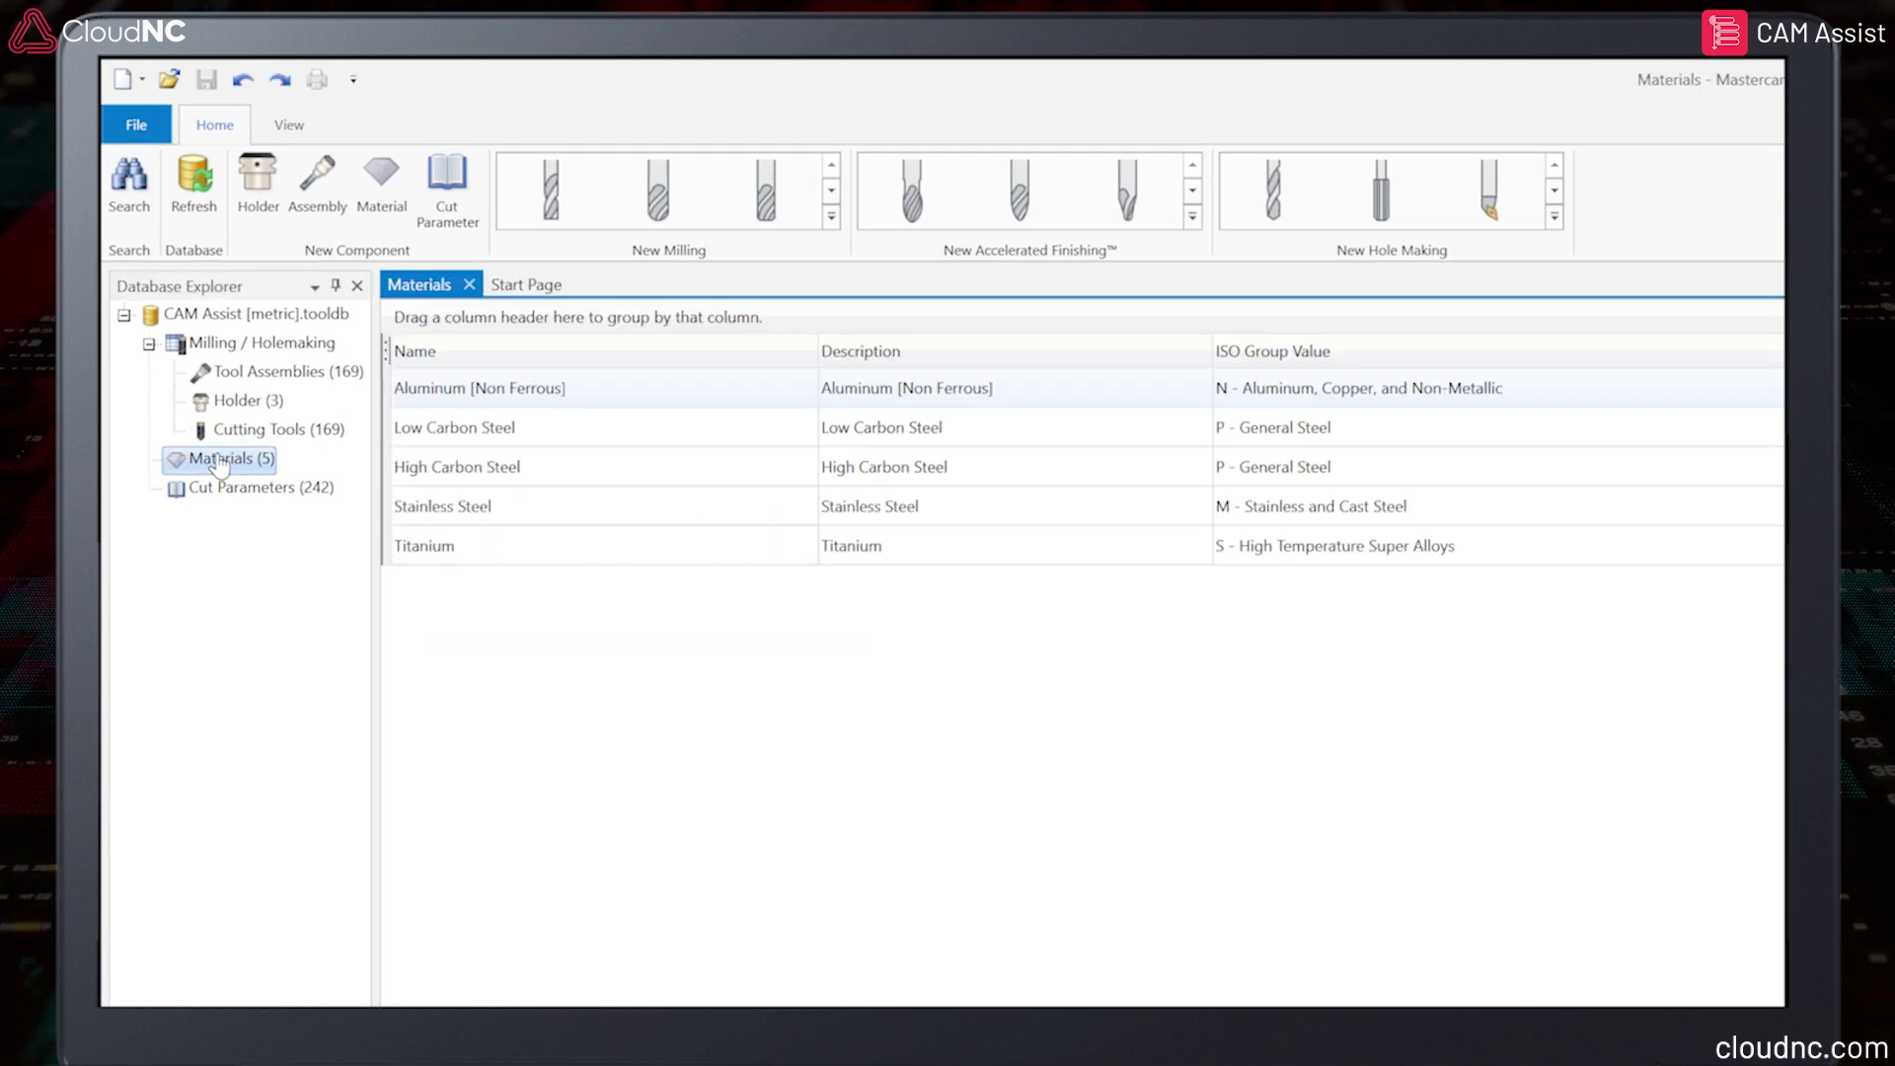
pyautogui.click(1543, 438)
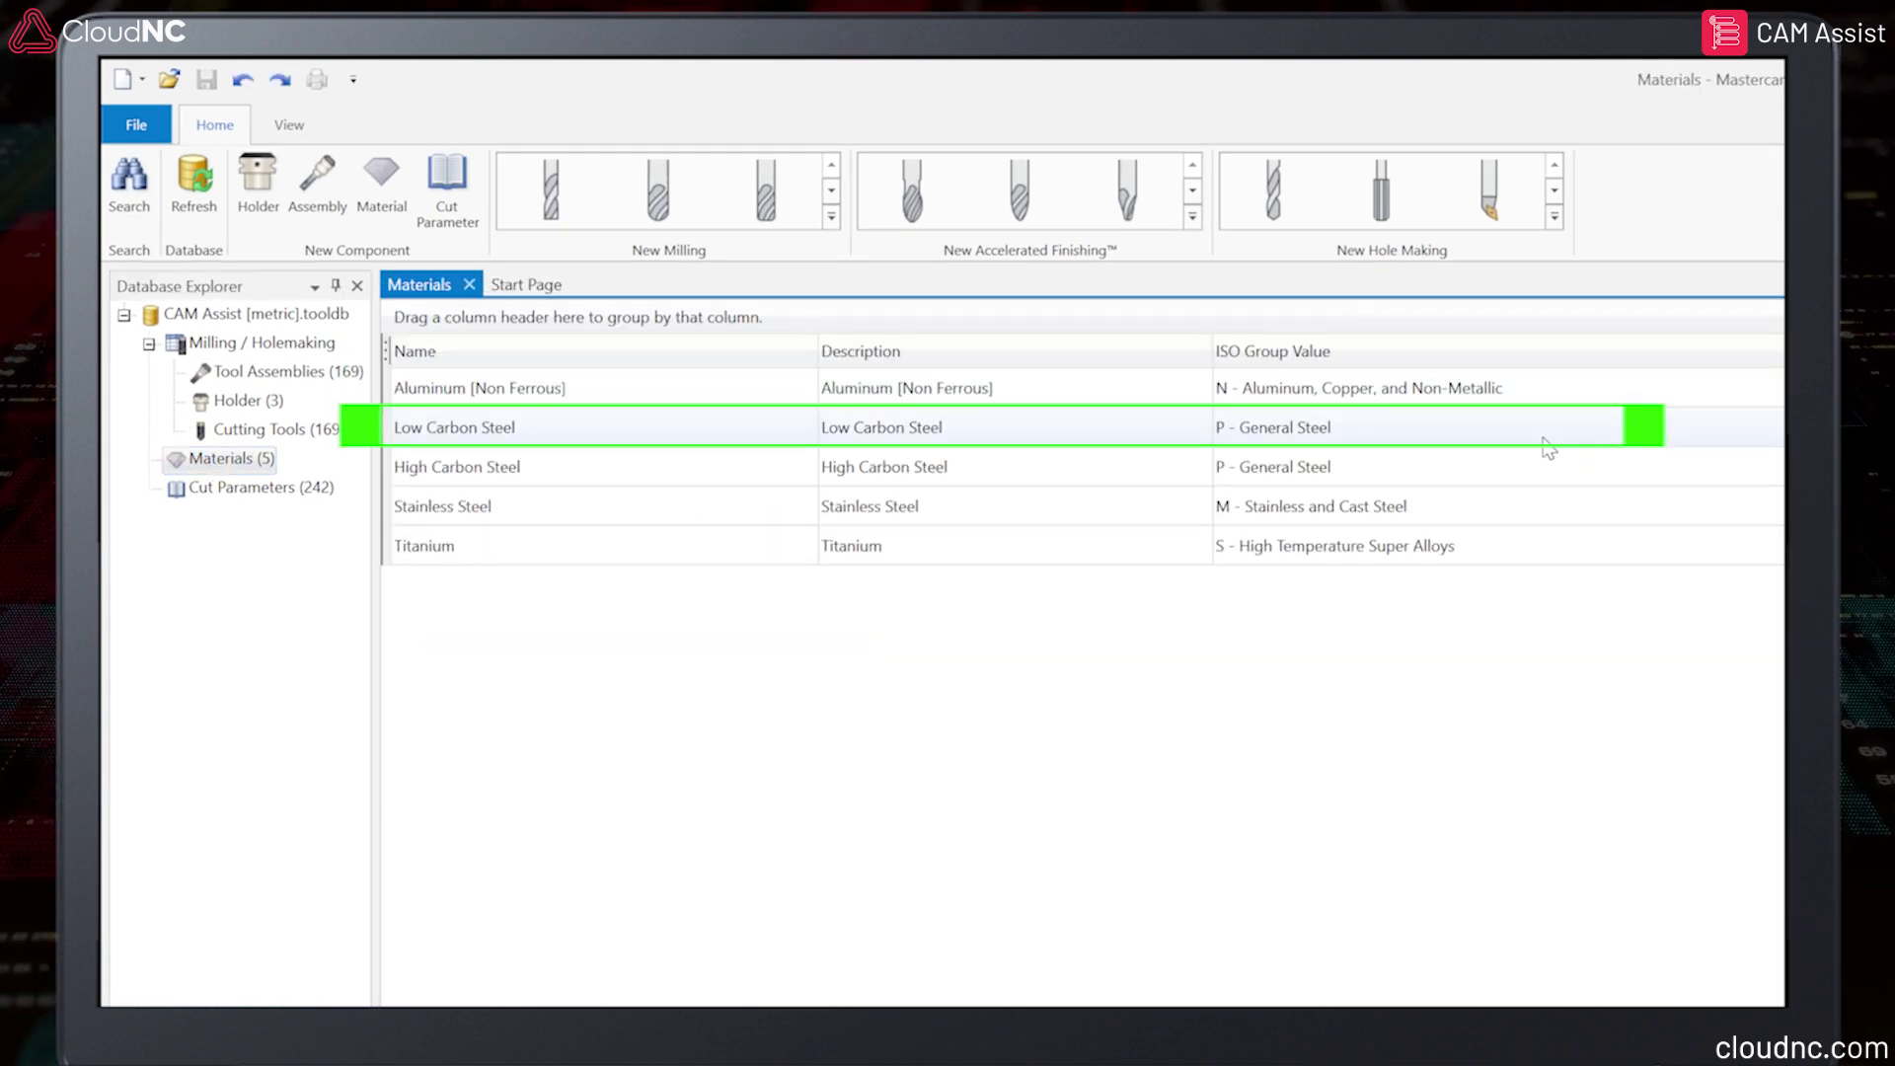
# Review the remaining materials, open the Cut Parameters, and examine the operation values of 13608 - Roughing for Aluminum [Non Ferrous].
pyautogui.click(1543, 482)
pyautogui.click(1542, 508)
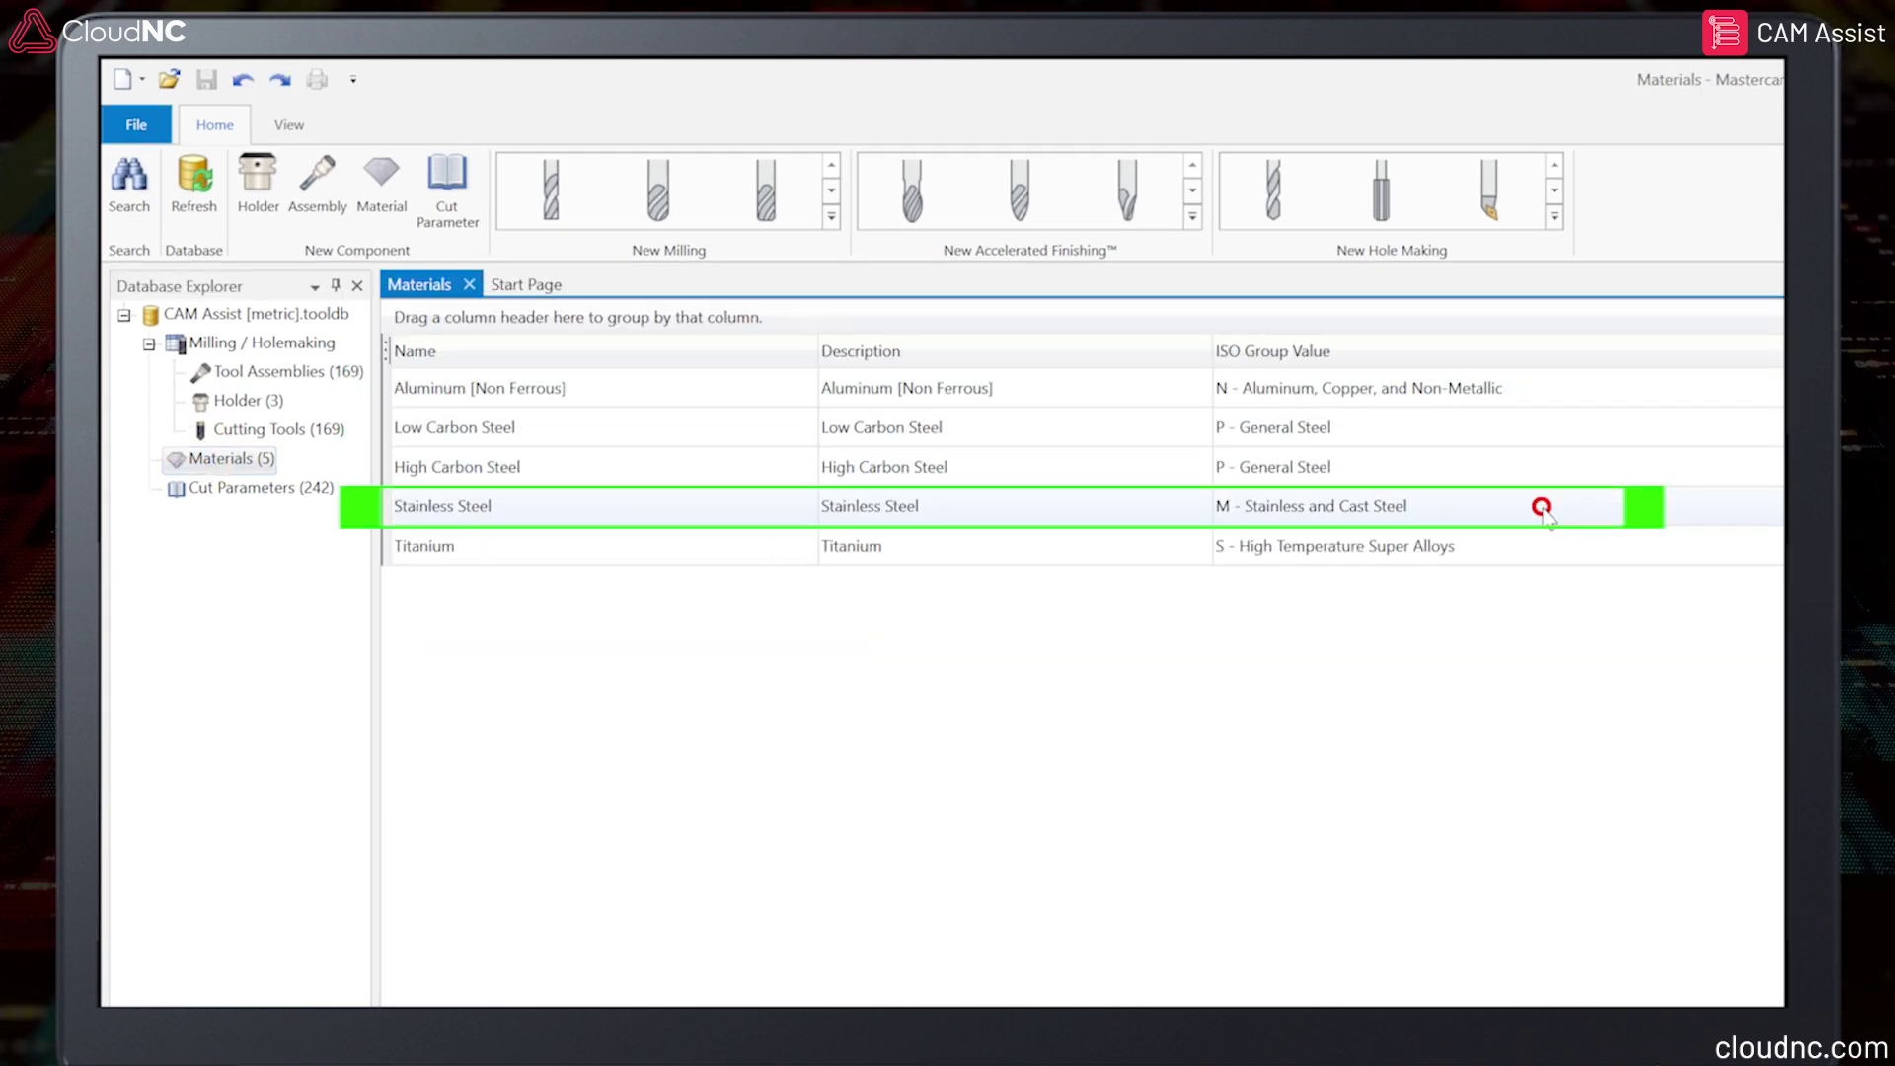
pyautogui.click(1545, 546)
pyautogui.doubleClick(235, 489)
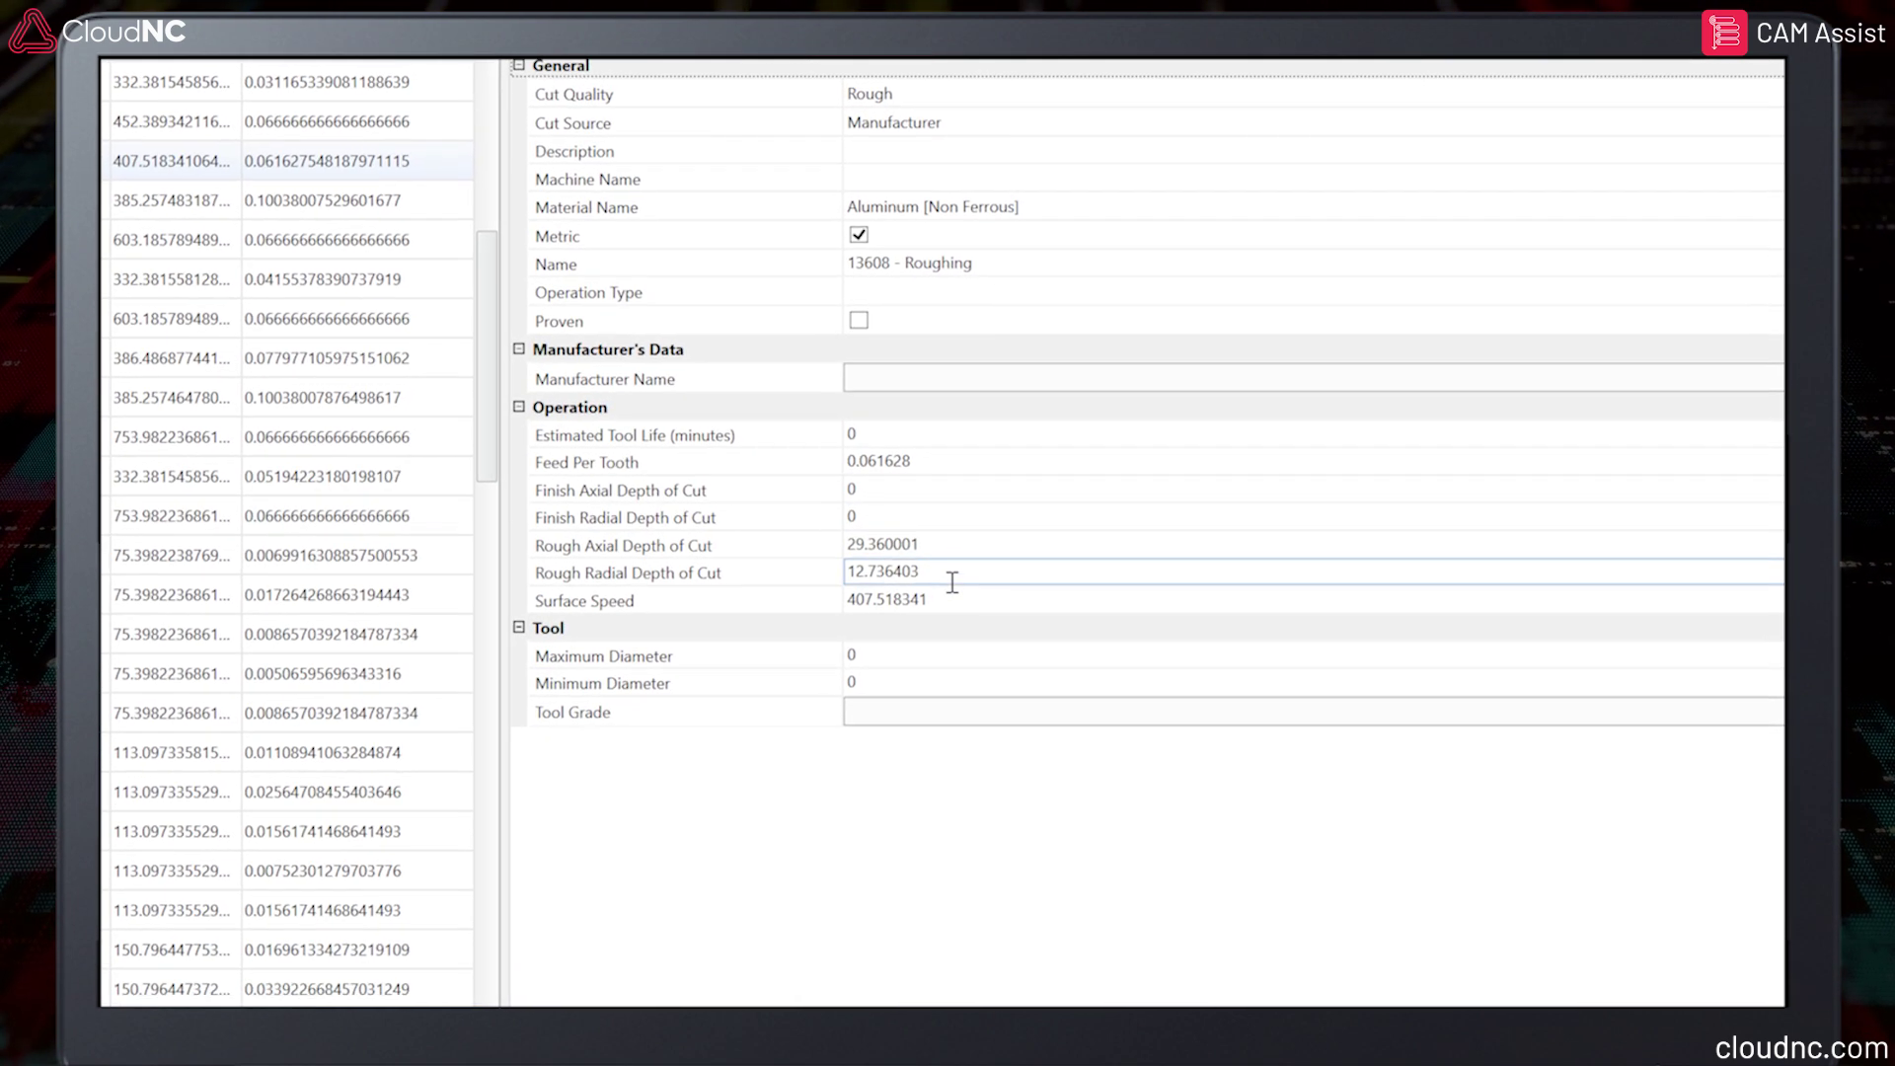
pyautogui.click(946, 547)
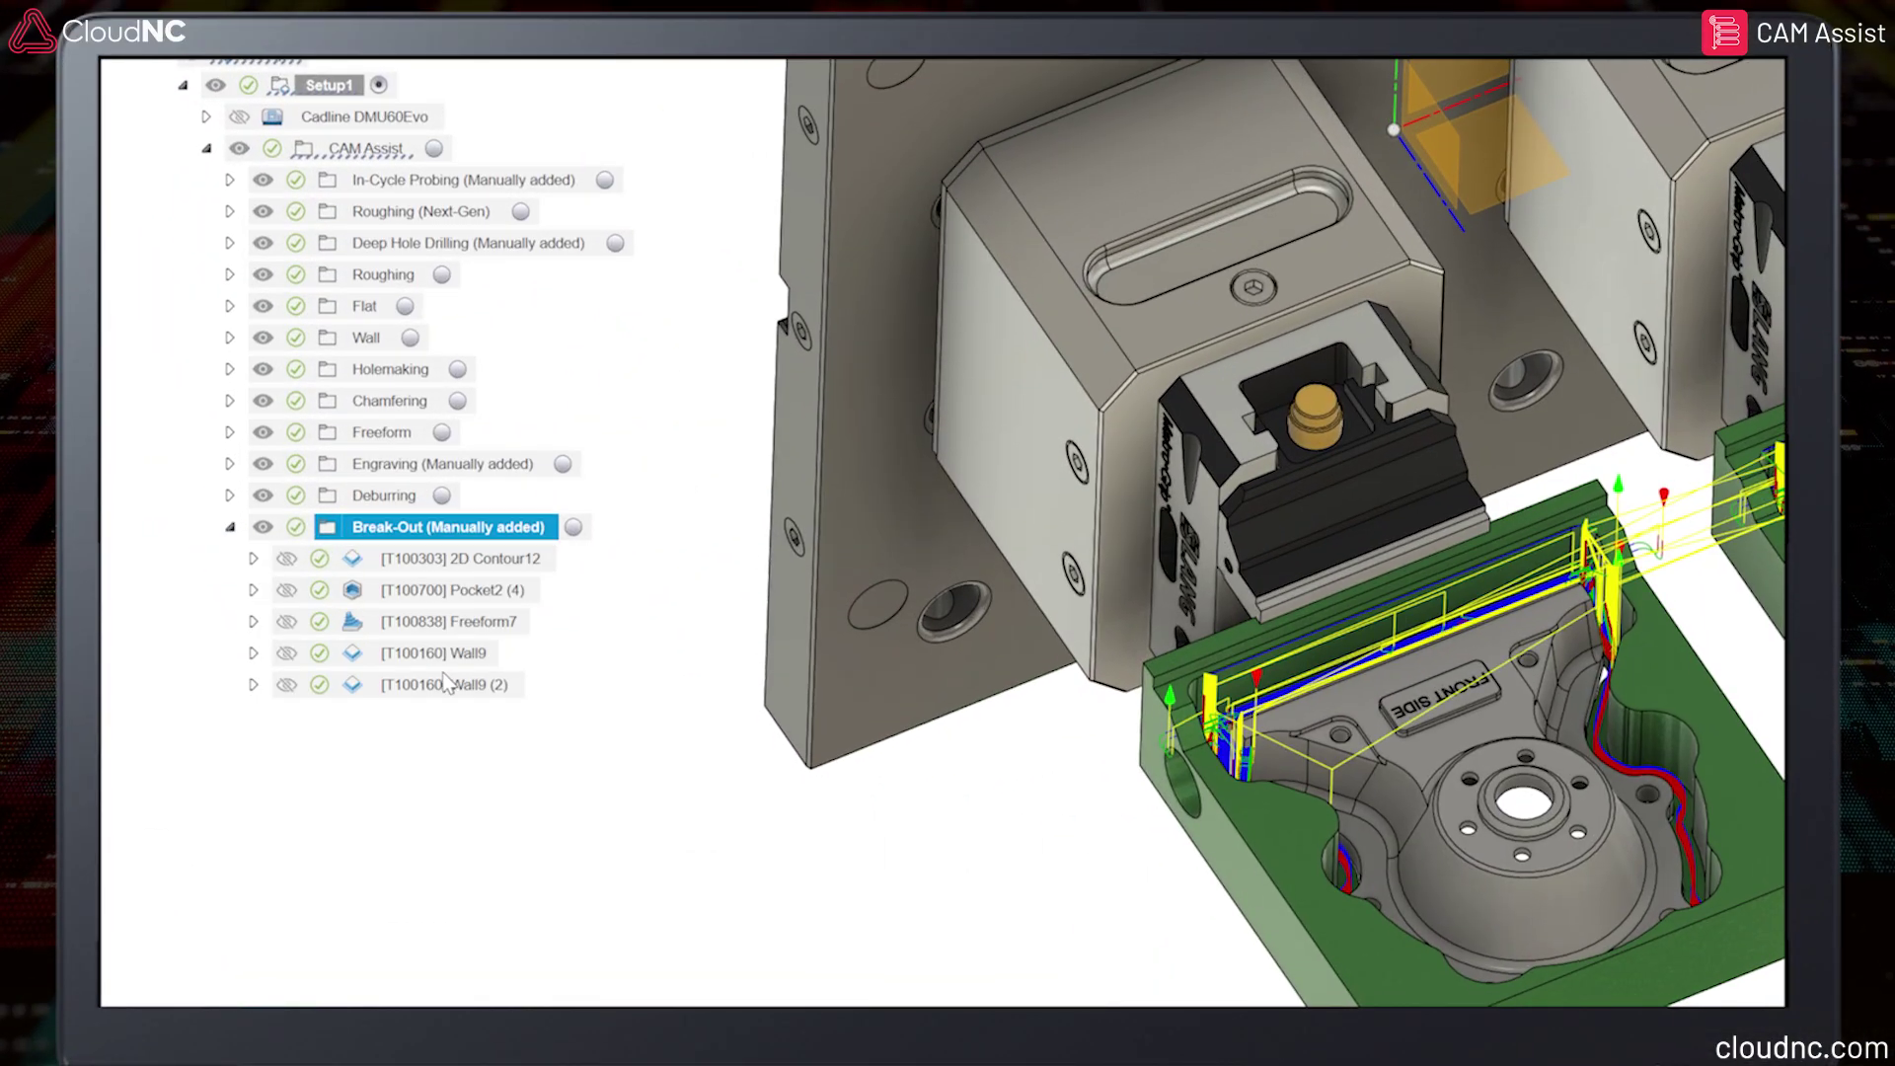
# Switch to Fusion and inspect the Pocket2 (4) and Freeform7 toolpaths in the Break-Out (Manually added) folder.
pyautogui.click(478, 589)
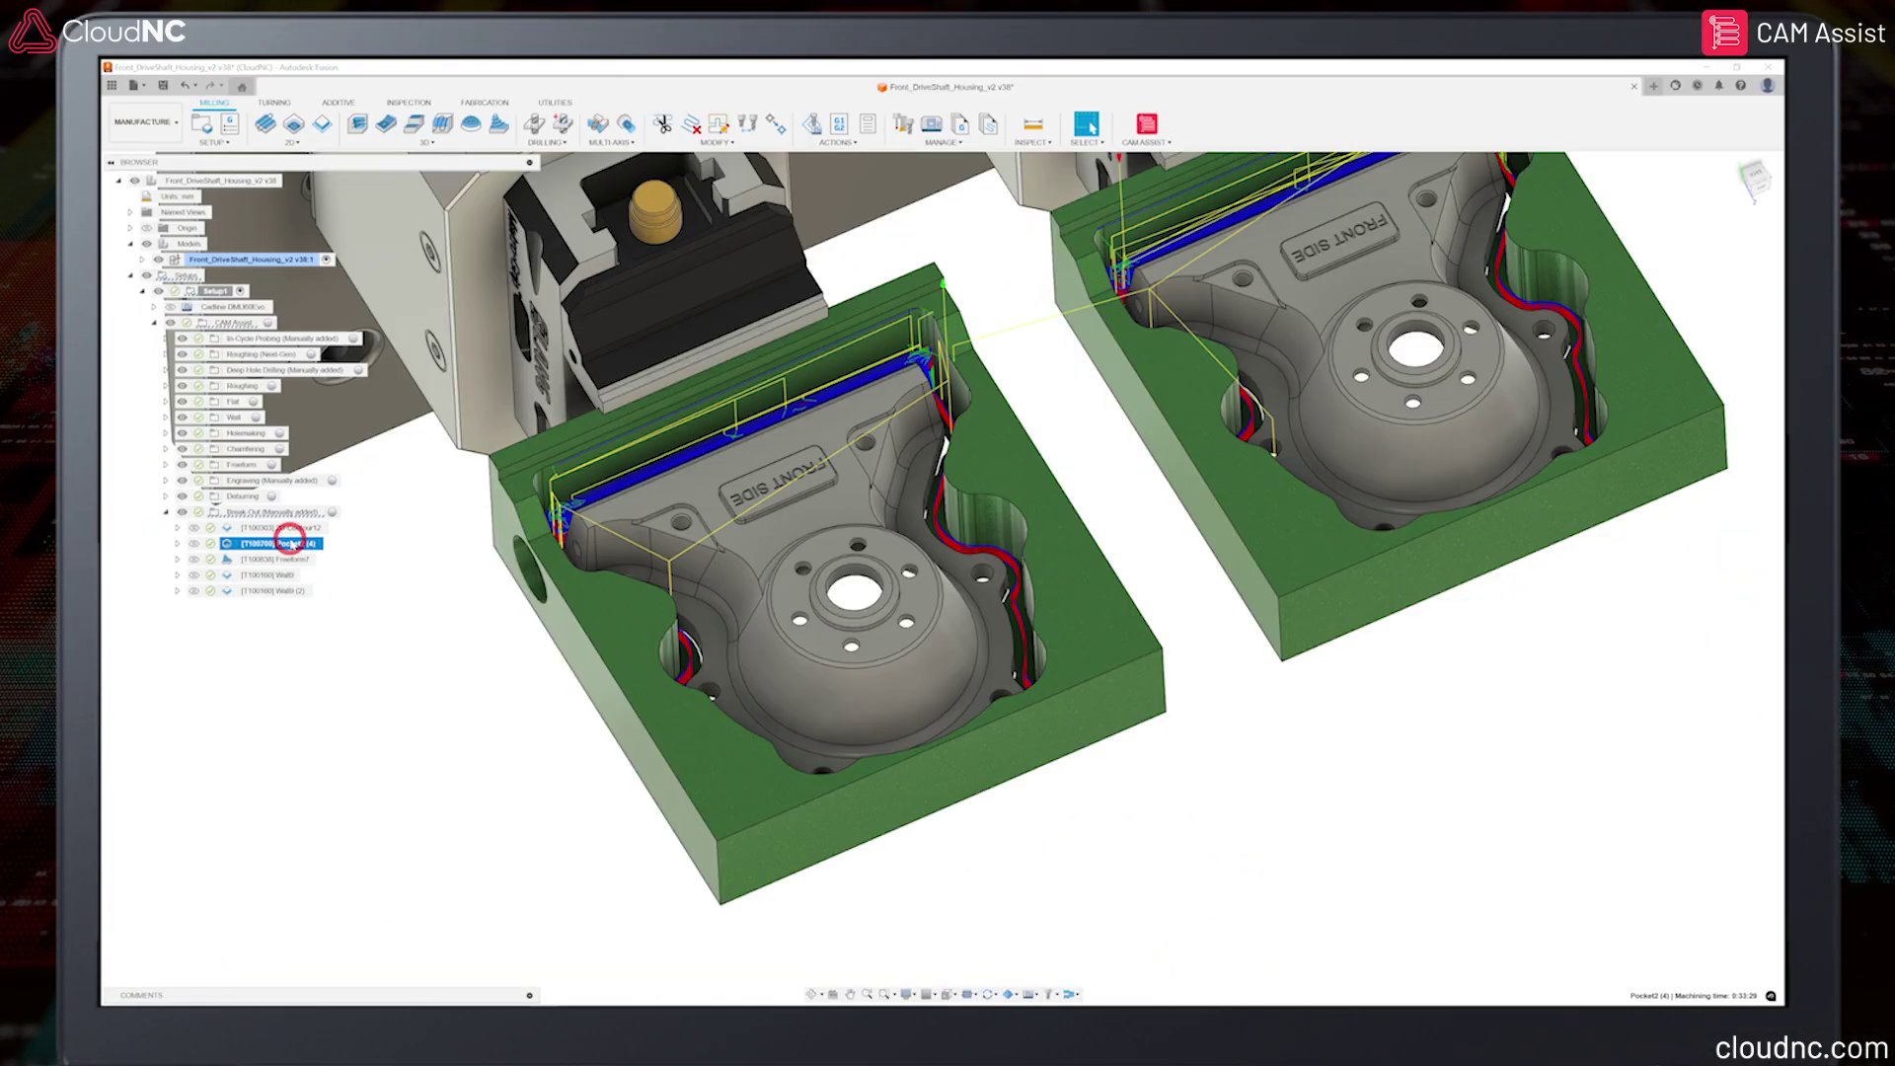
pyautogui.click(283, 560)
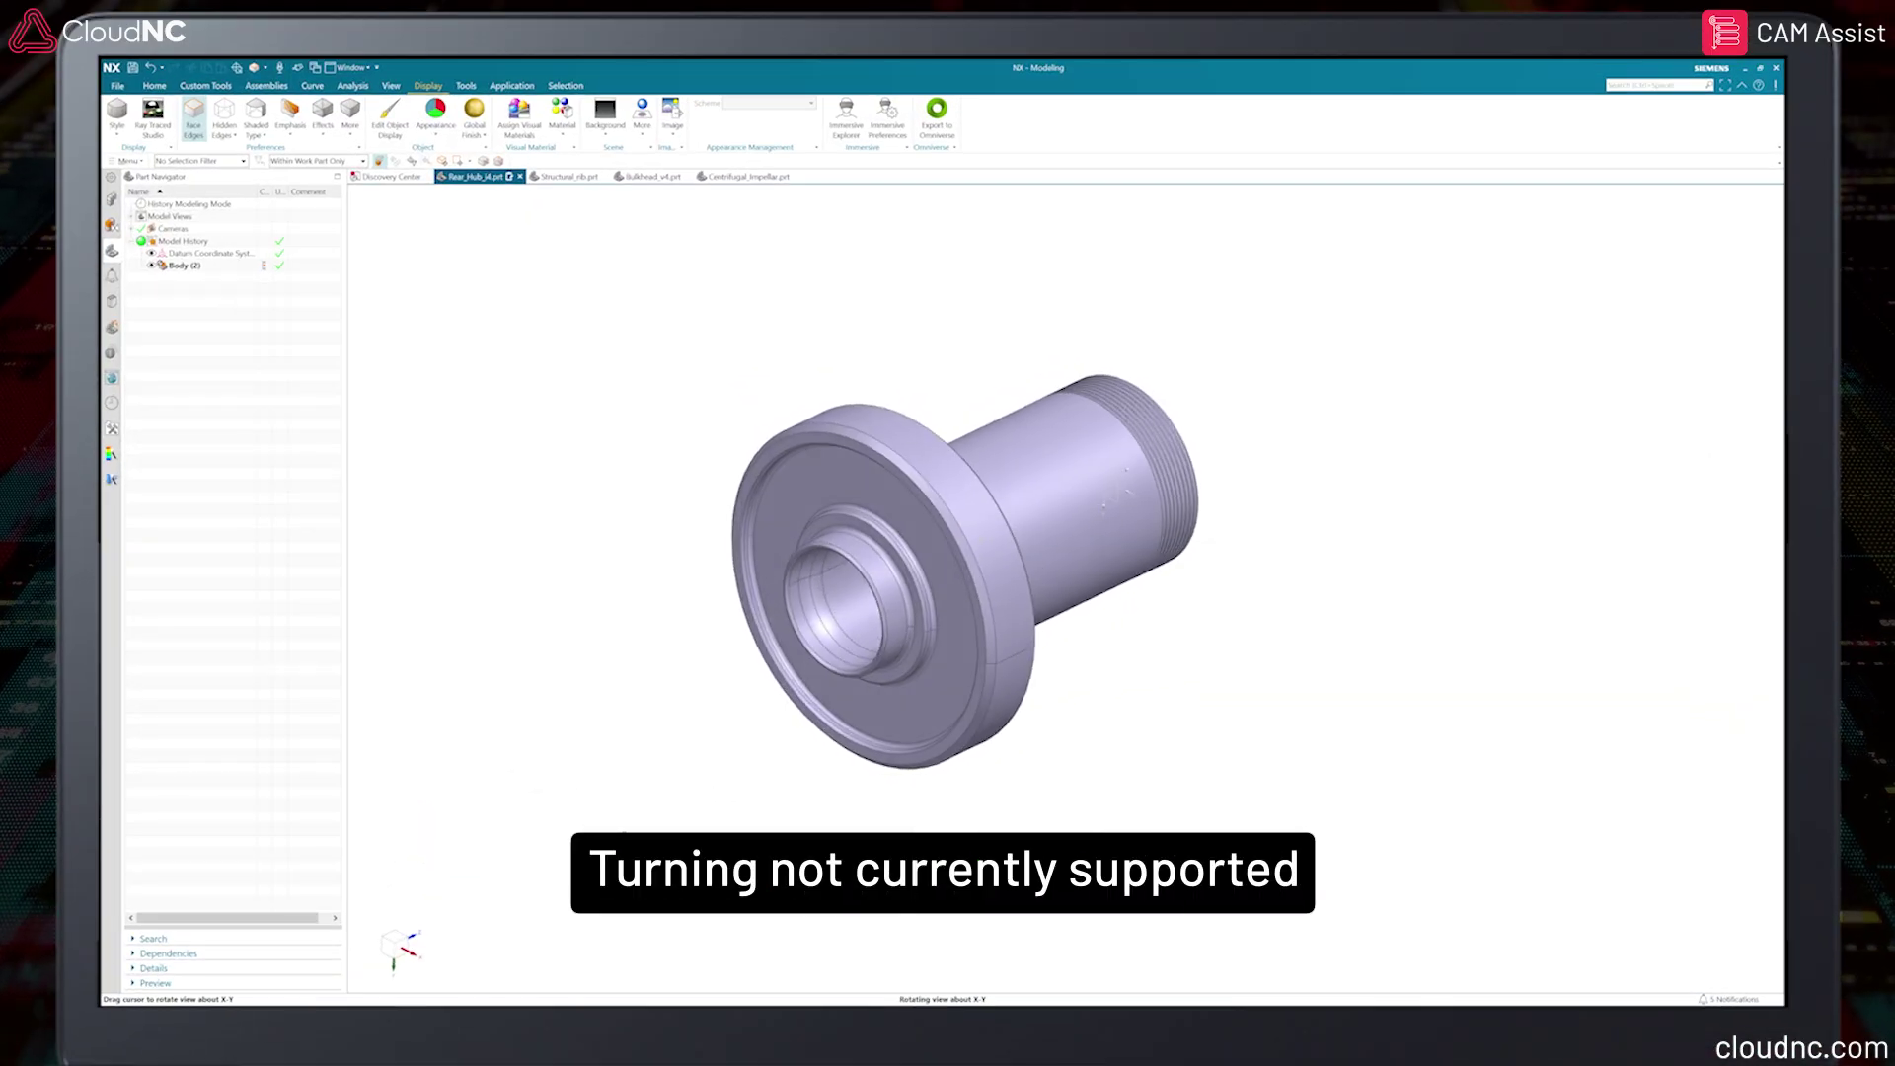
# Switch to NX and examine the rear hub and structural rib part models from different sides.
pyautogui.moveTo(641, 829); pyautogui.dragTo(763, 779, button='middle')
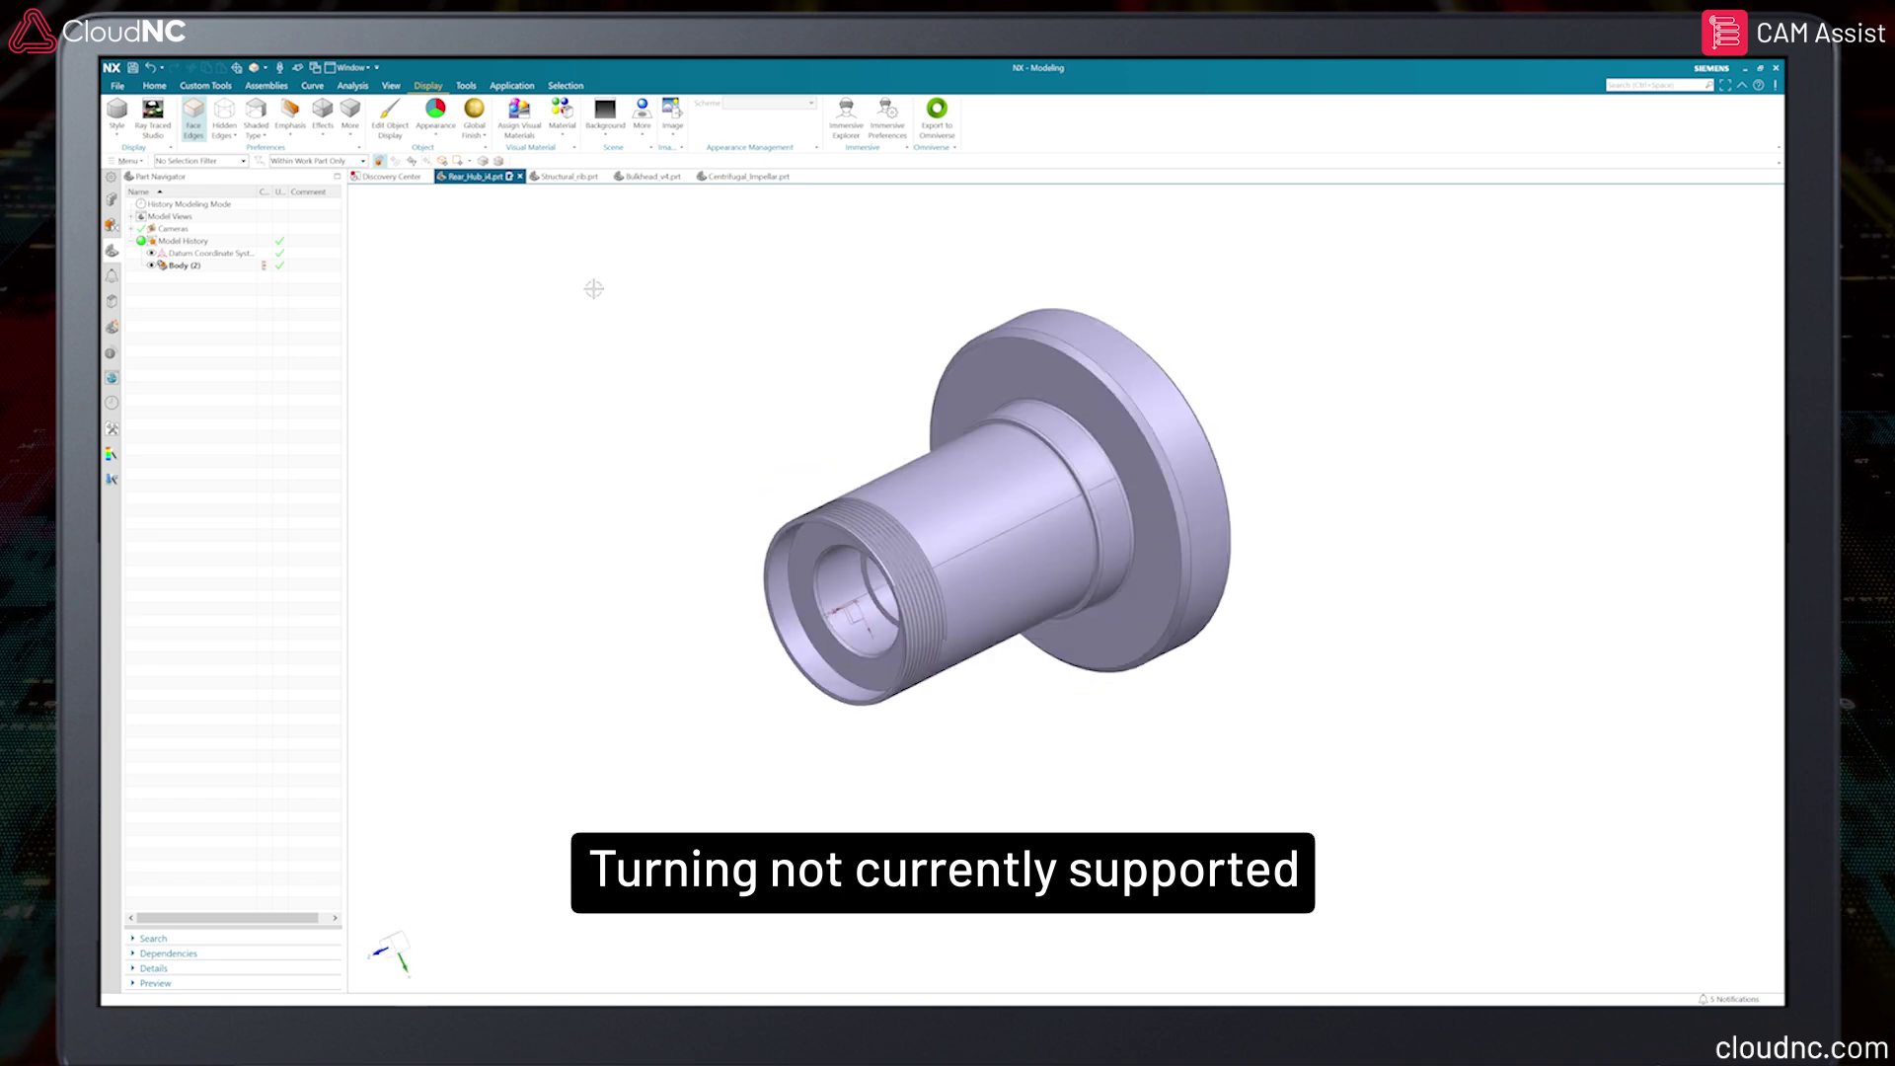
pyautogui.click(567, 176)
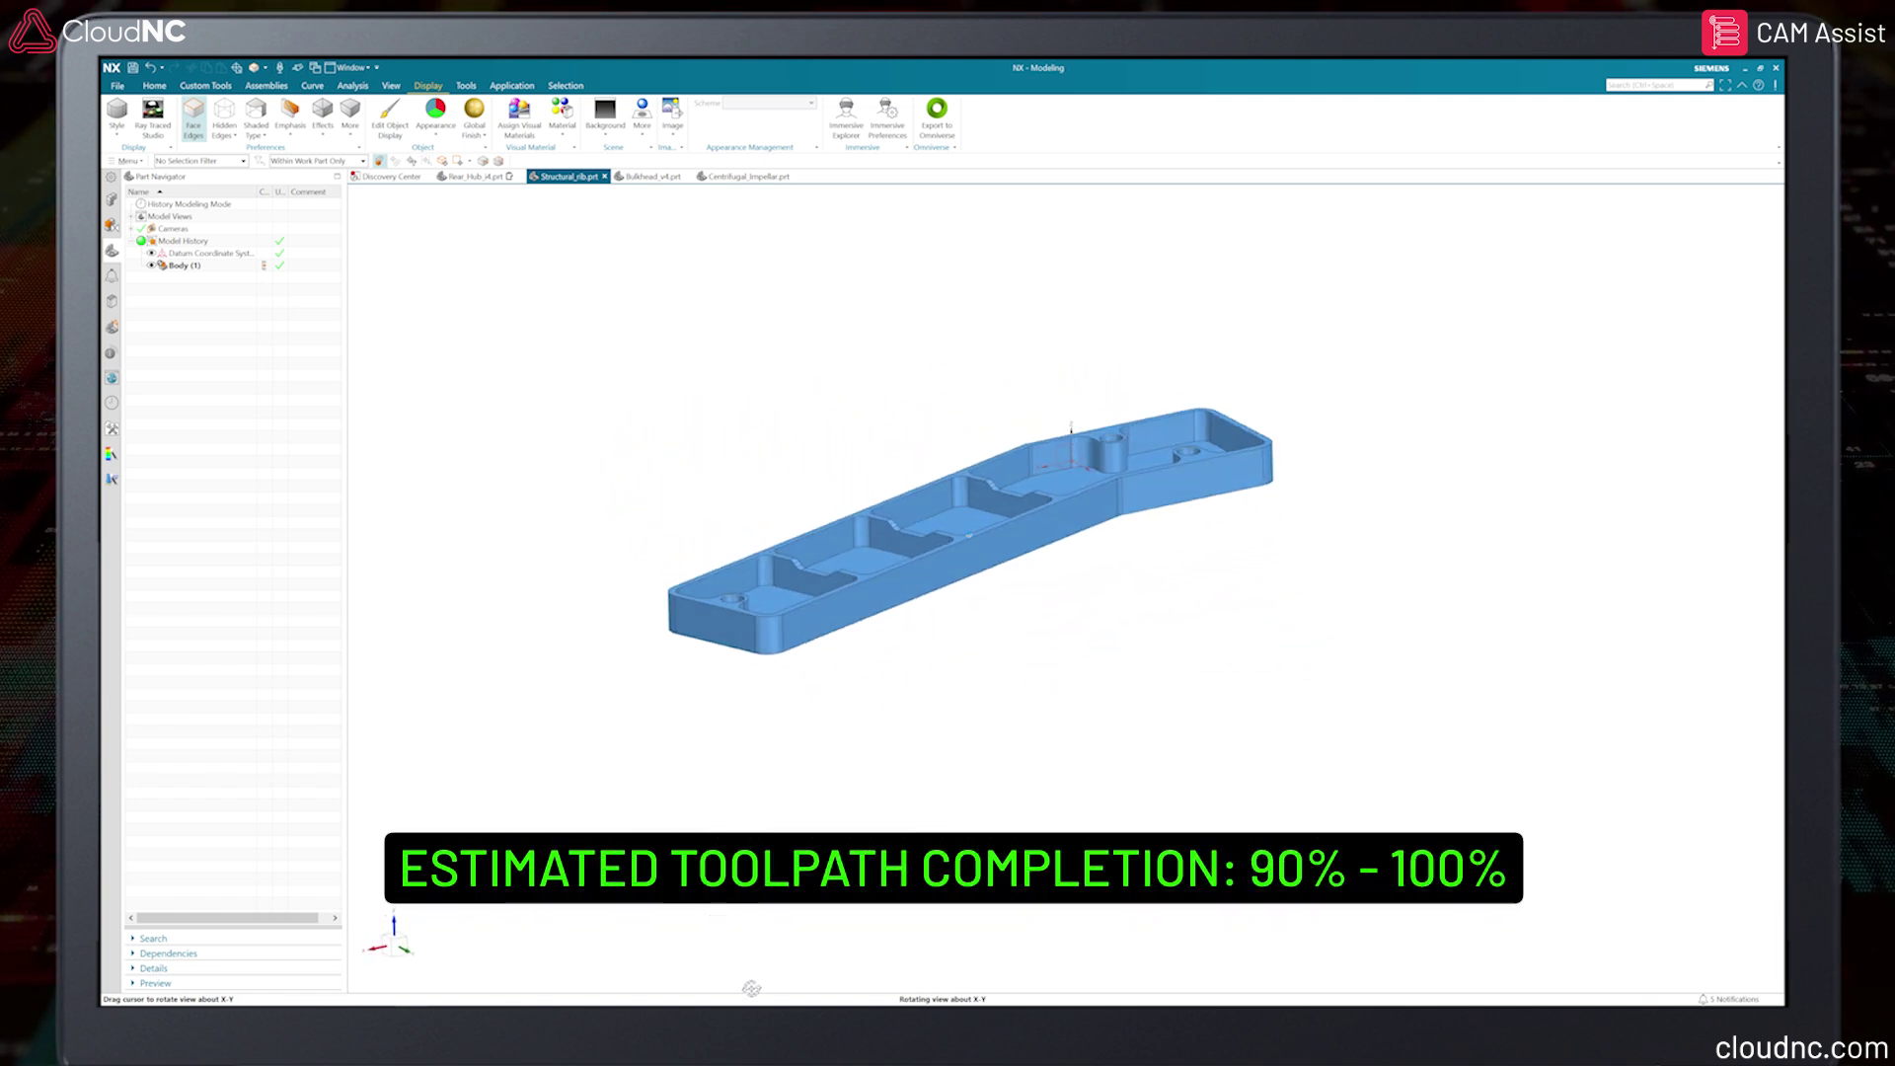
pyautogui.moveTo(751, 988); pyautogui.dragTo(779, 987, button='middle')
# Examine the front and back geometry of the bulkhead part, plus the hole pattern on the centrifugal impeller's flat face.
pyautogui.click(651, 176)
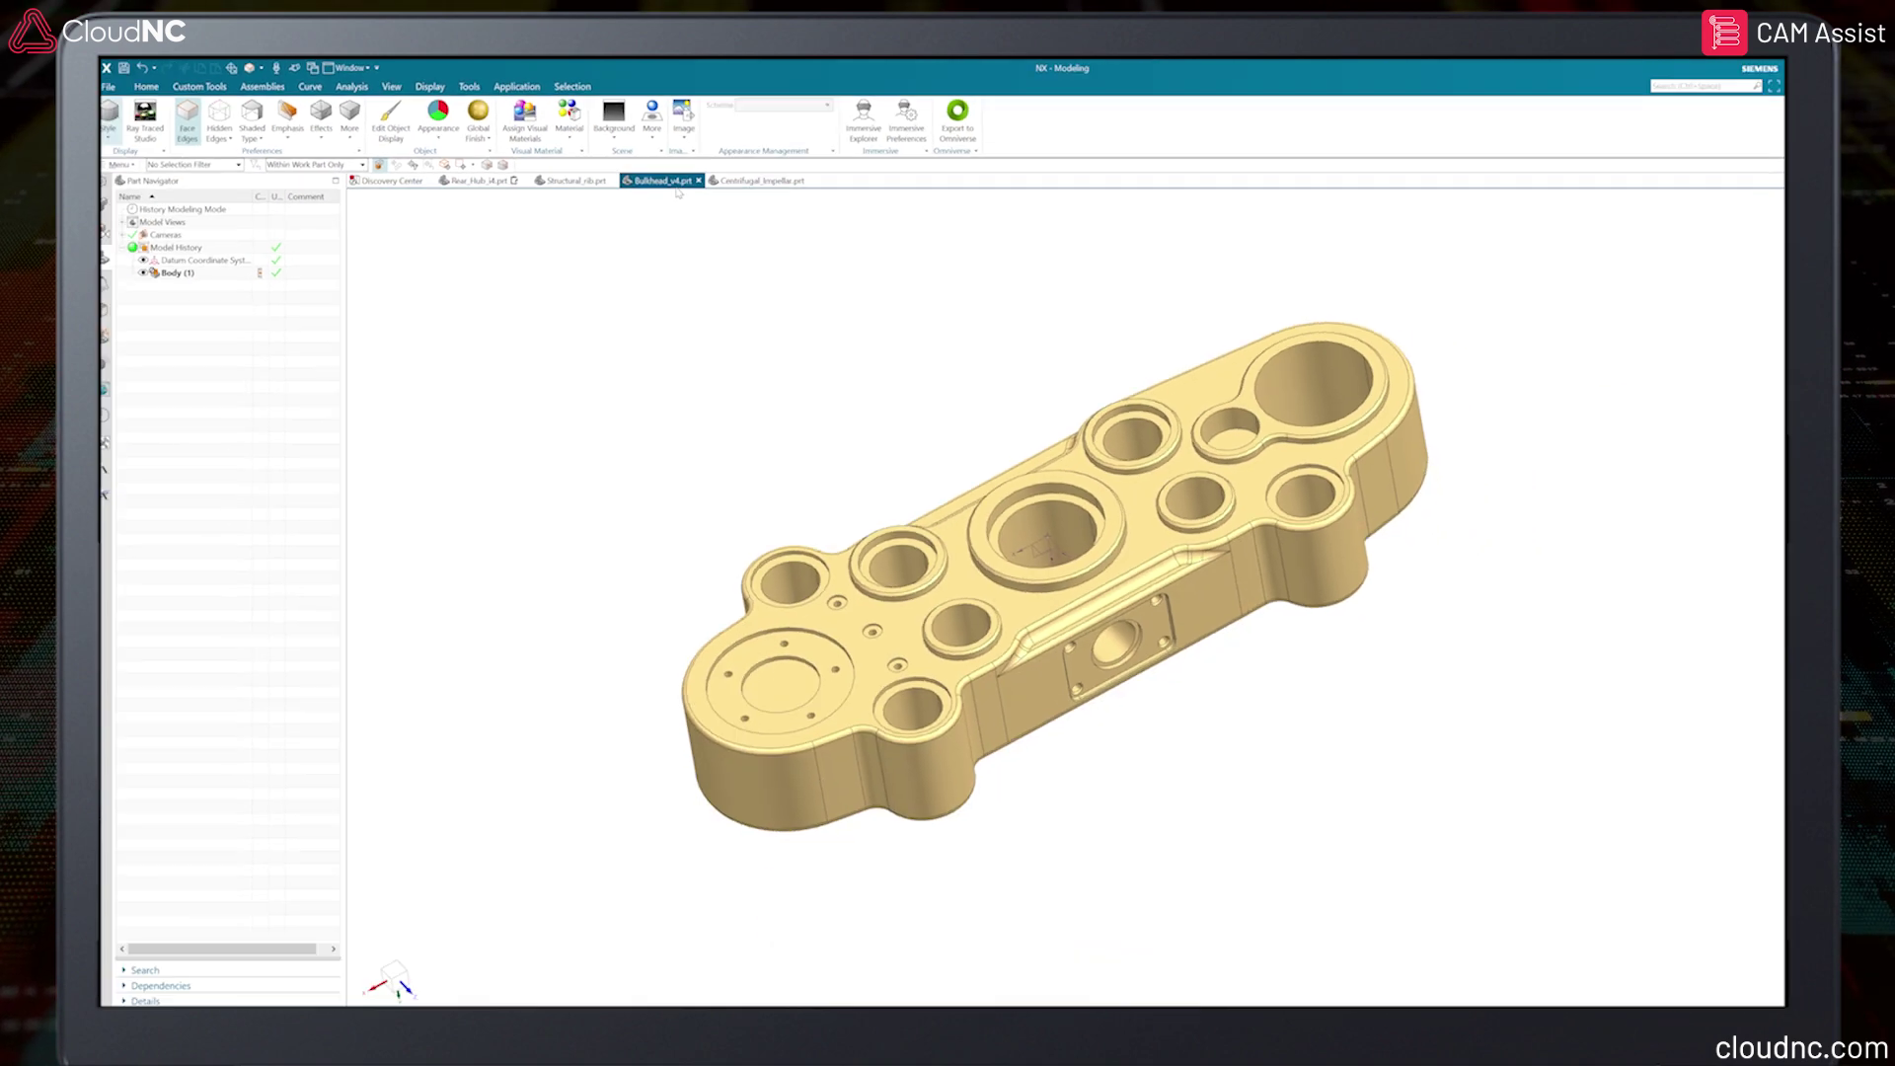
pyautogui.moveTo(1243, 864); pyautogui.dragTo(923, 652, button='middle')
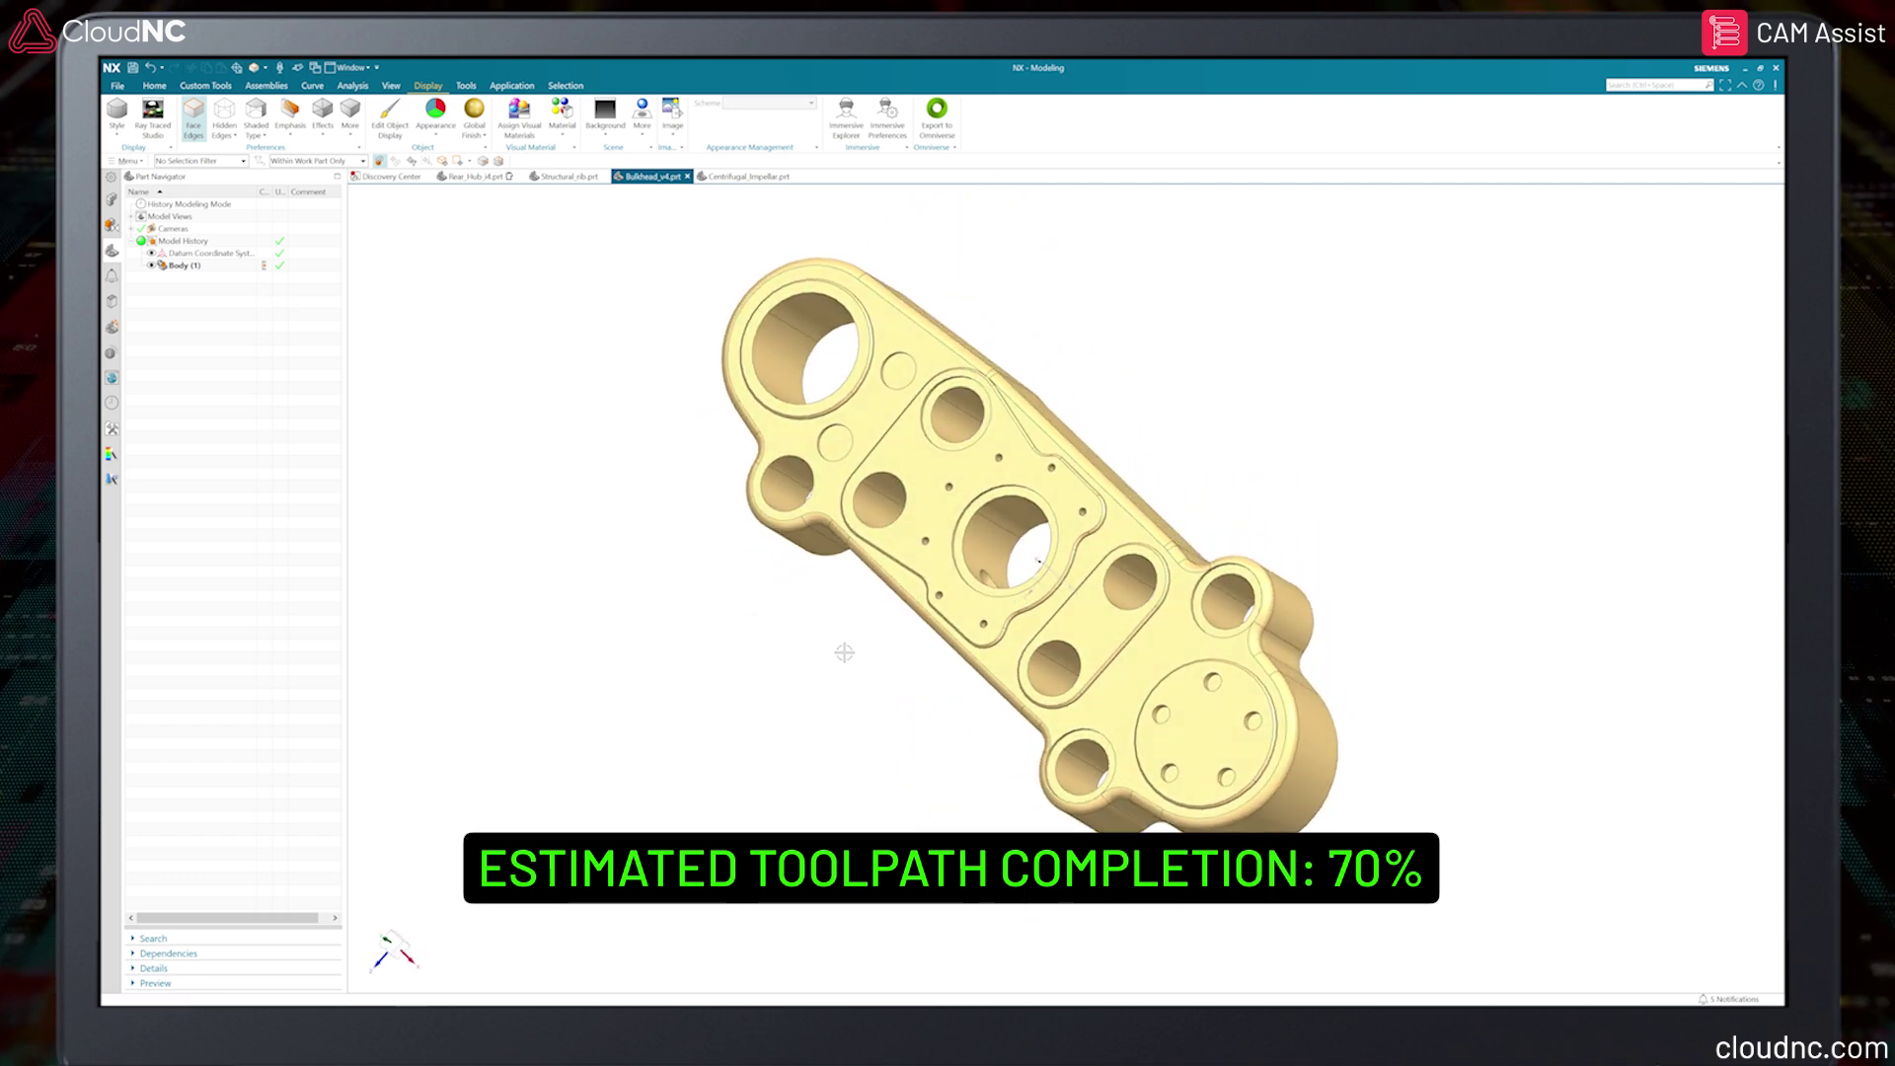
pyautogui.moveTo(848, 691); pyautogui.dragTo(814, 889, button='middle')
pyautogui.click(748, 176)
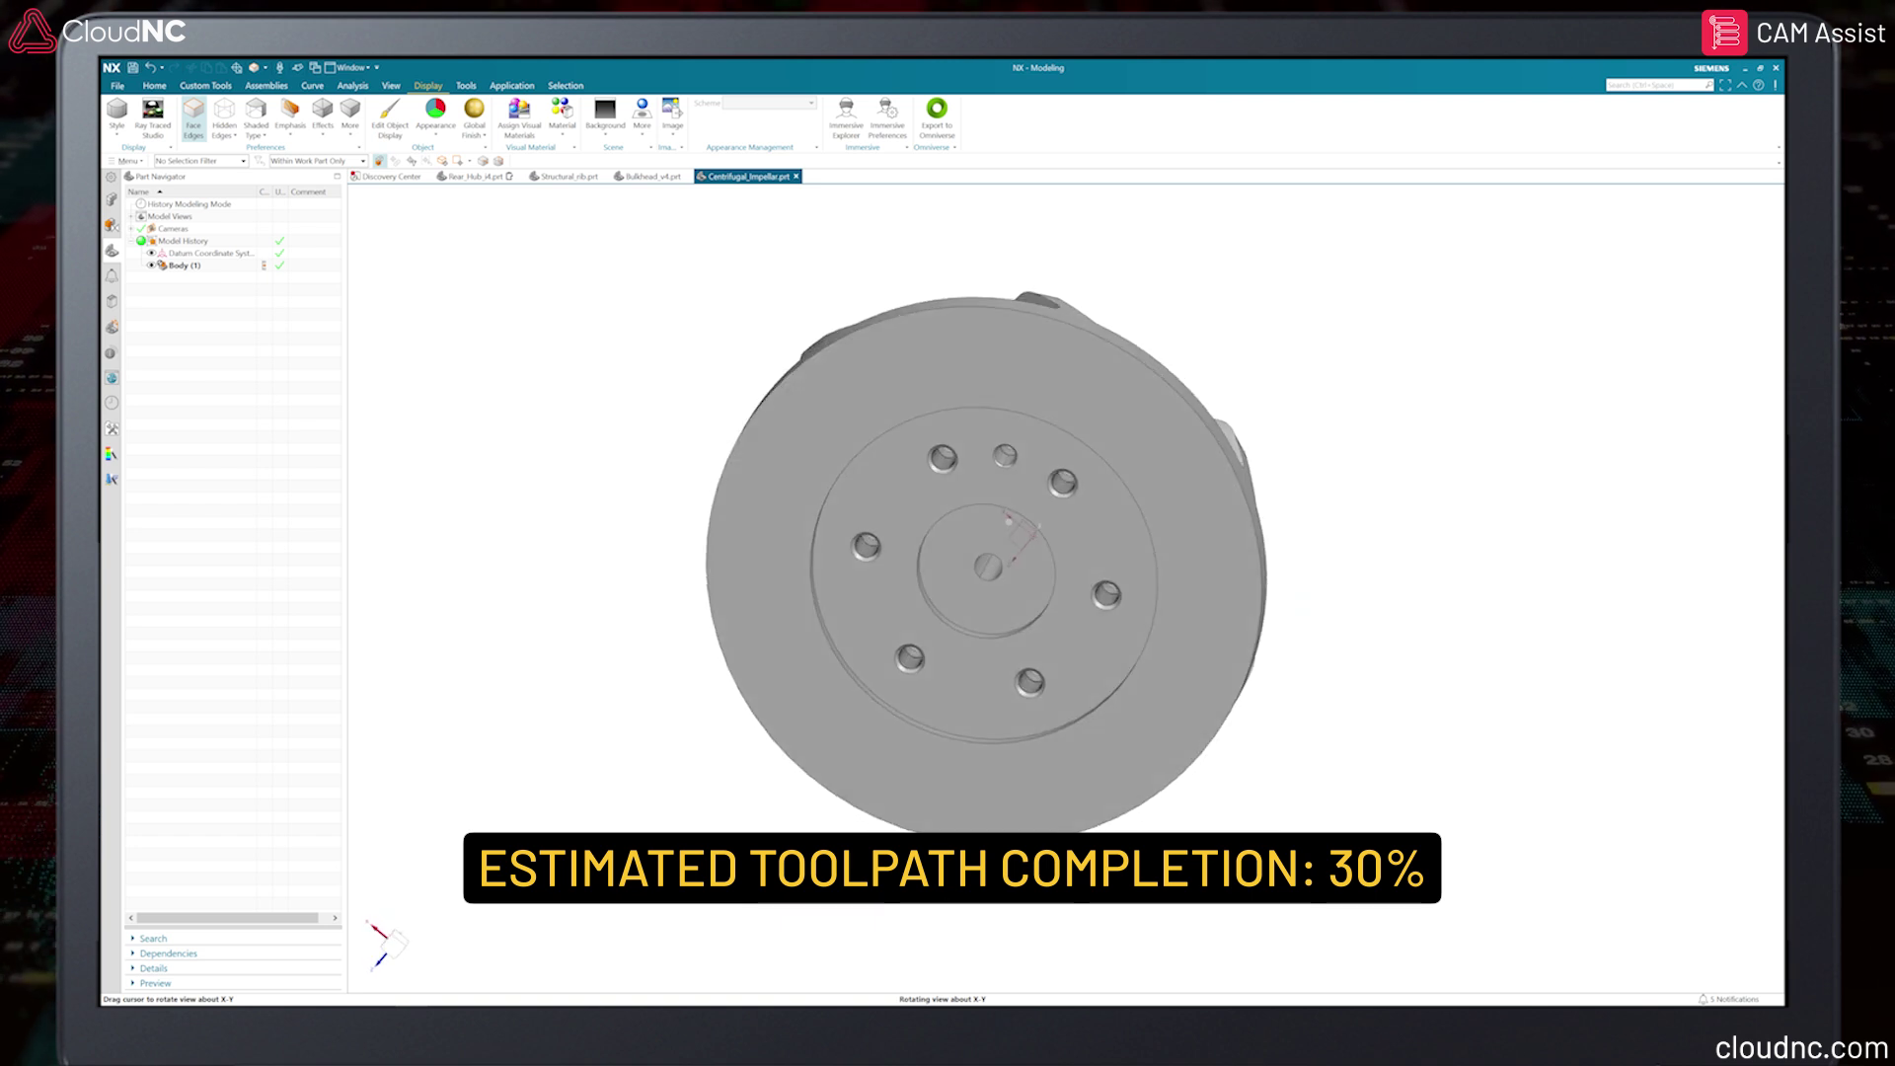
pyautogui.moveTo(919, 867); pyautogui.dragTo(919, 860, button='middle')
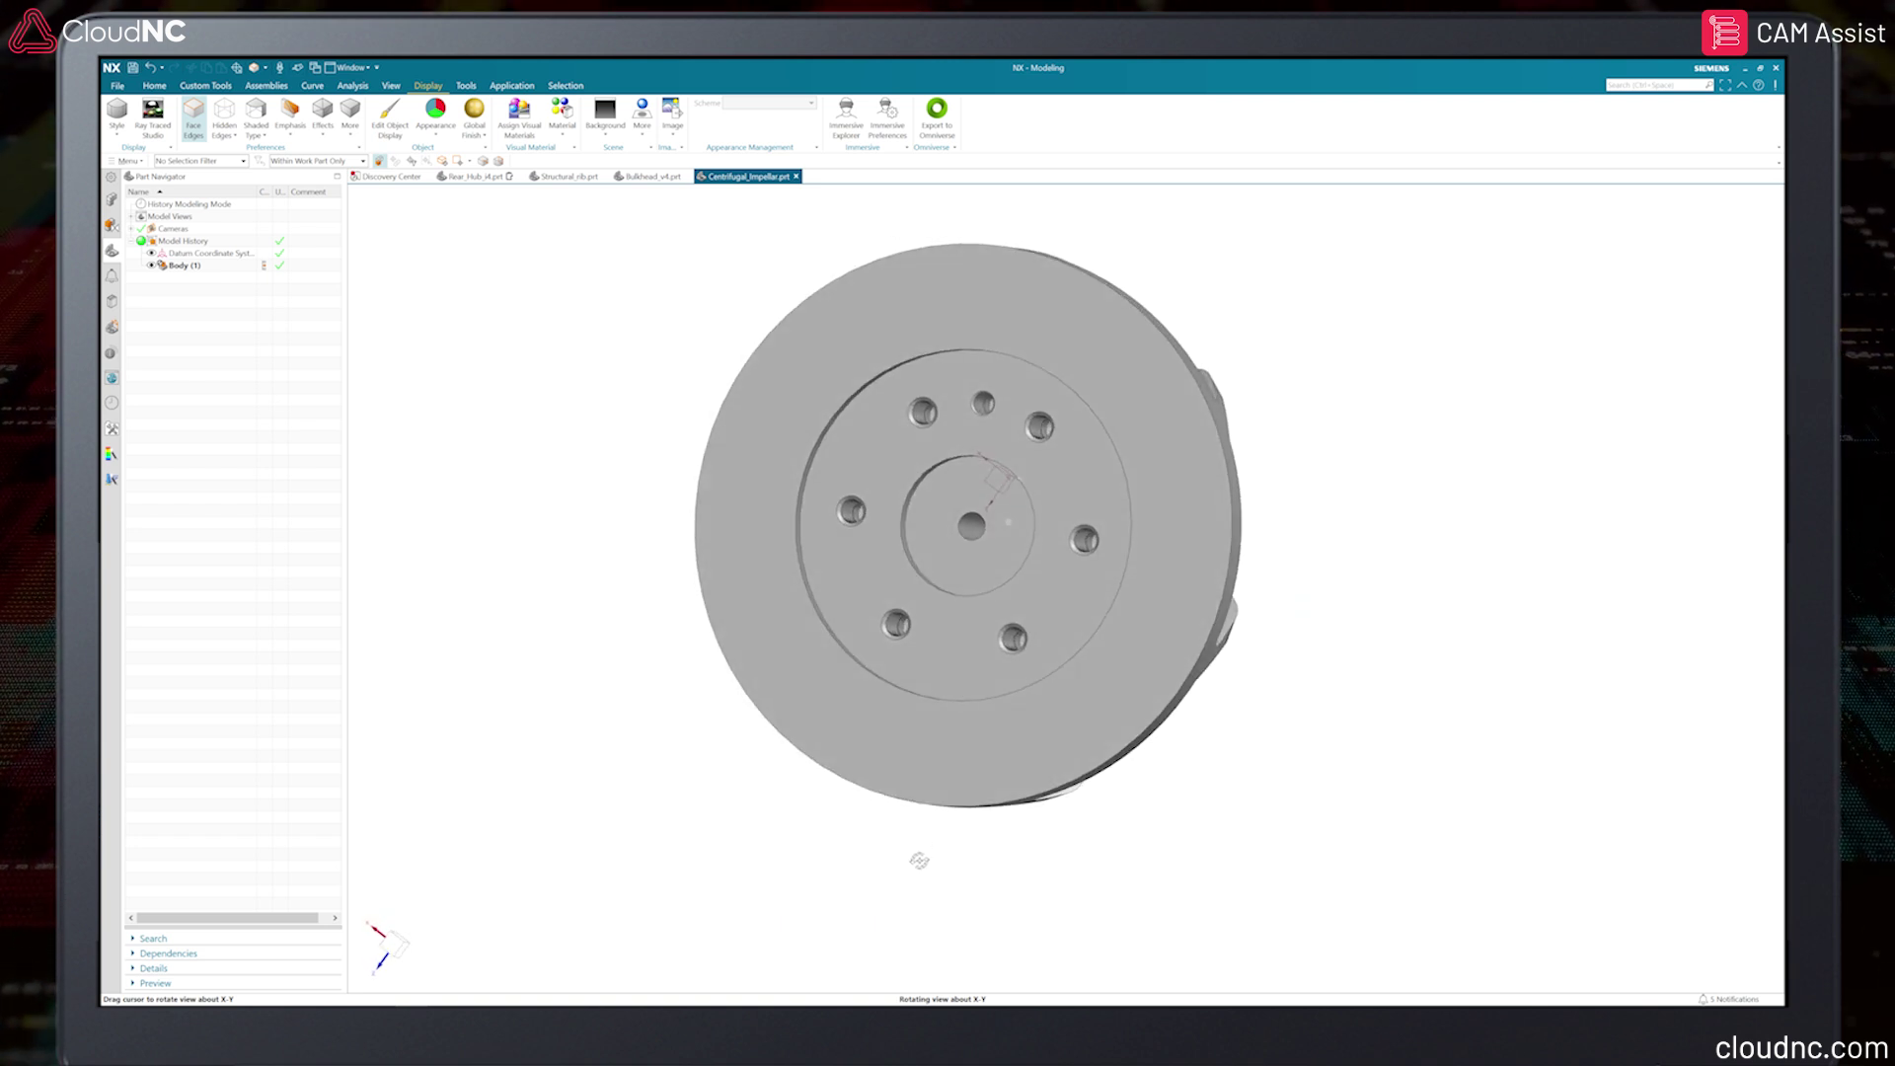